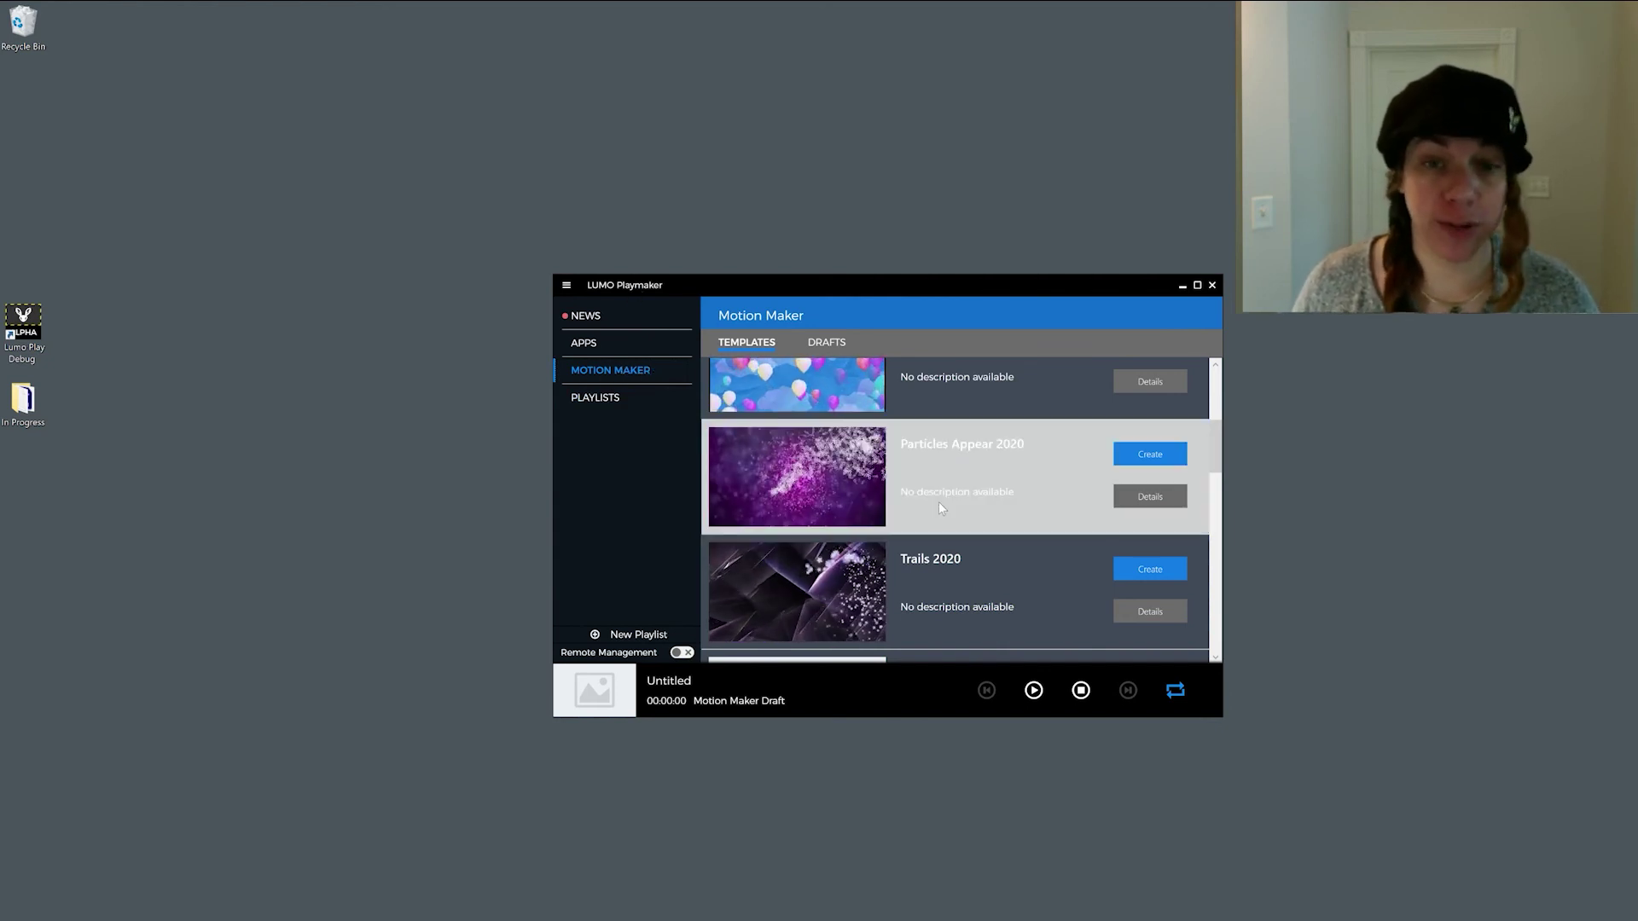
scroll(938, 502, up, 2)
scroll(930, 502, up, 2)
scroll(930, 503, down, 2)
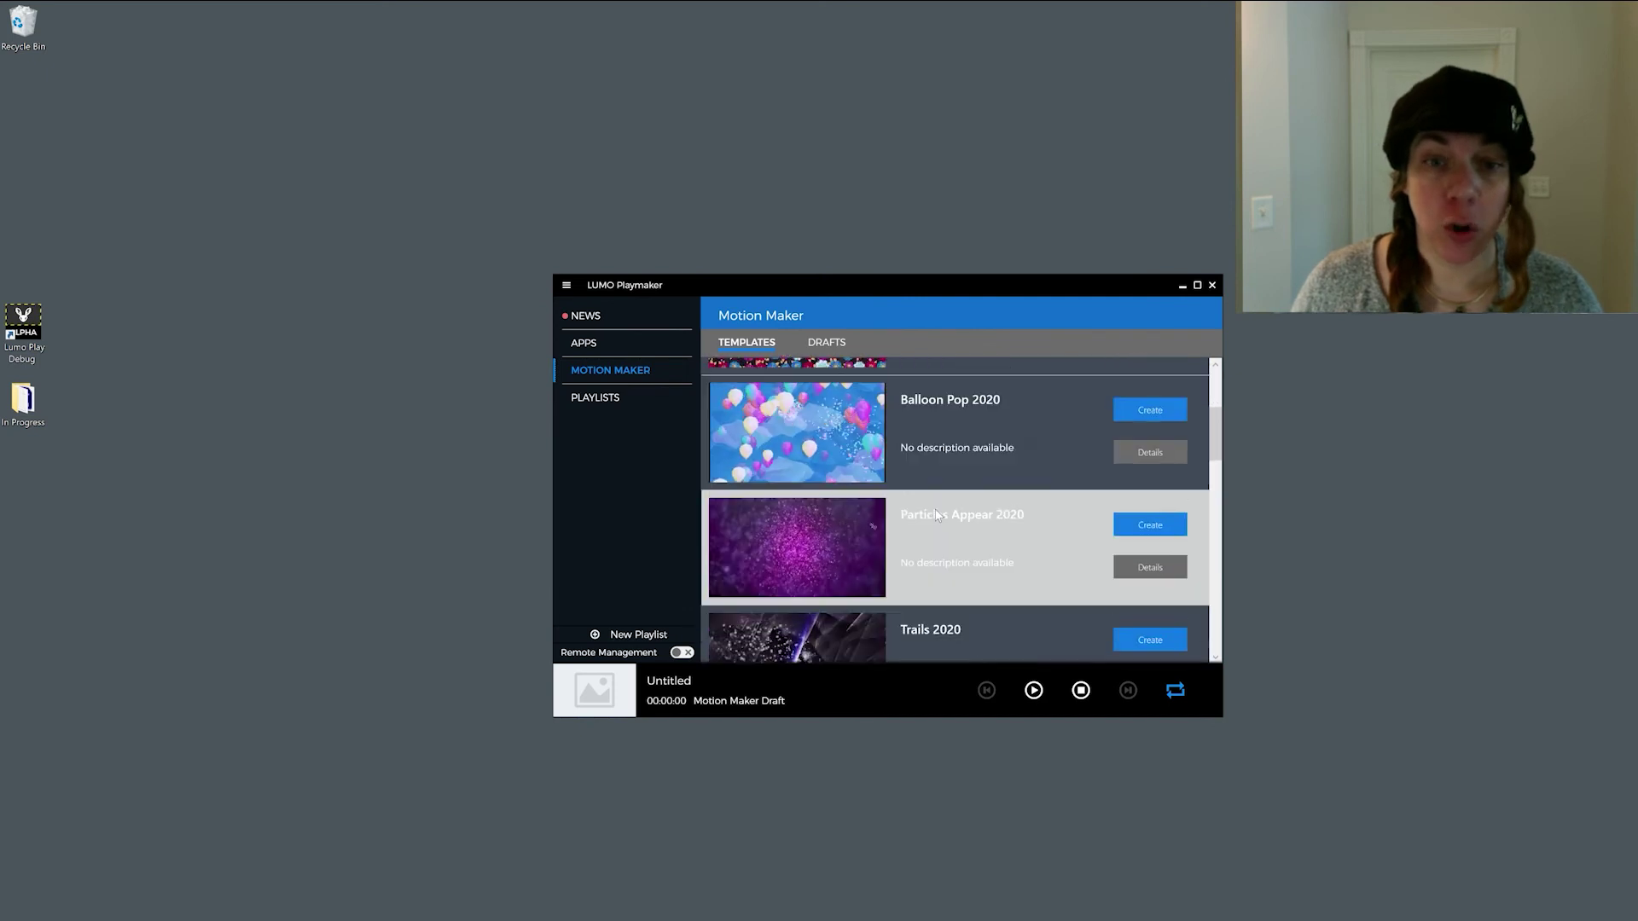
scroll(939, 516, down, 2)
scroll(941, 517, down, 2)
scroll(956, 533, down, 1)
scroll(956, 533, down, 1)
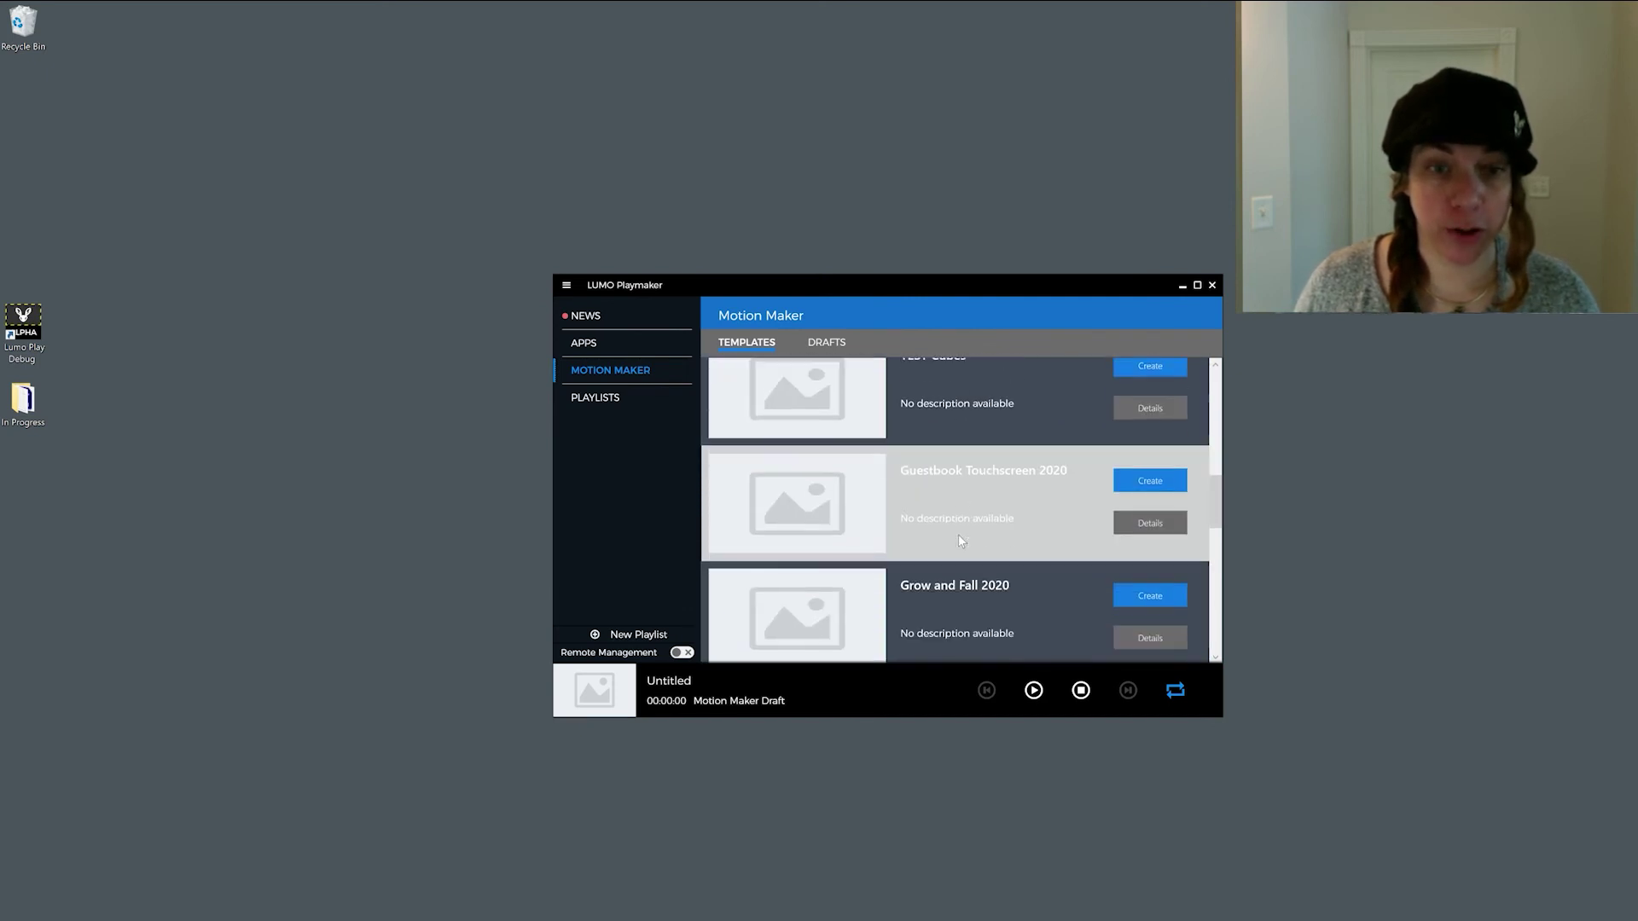
scroll(959, 534, down, 1)
scroll(959, 534, down, 1)
scroll(959, 538, down, 1)
scroll(959, 540, down, 1)
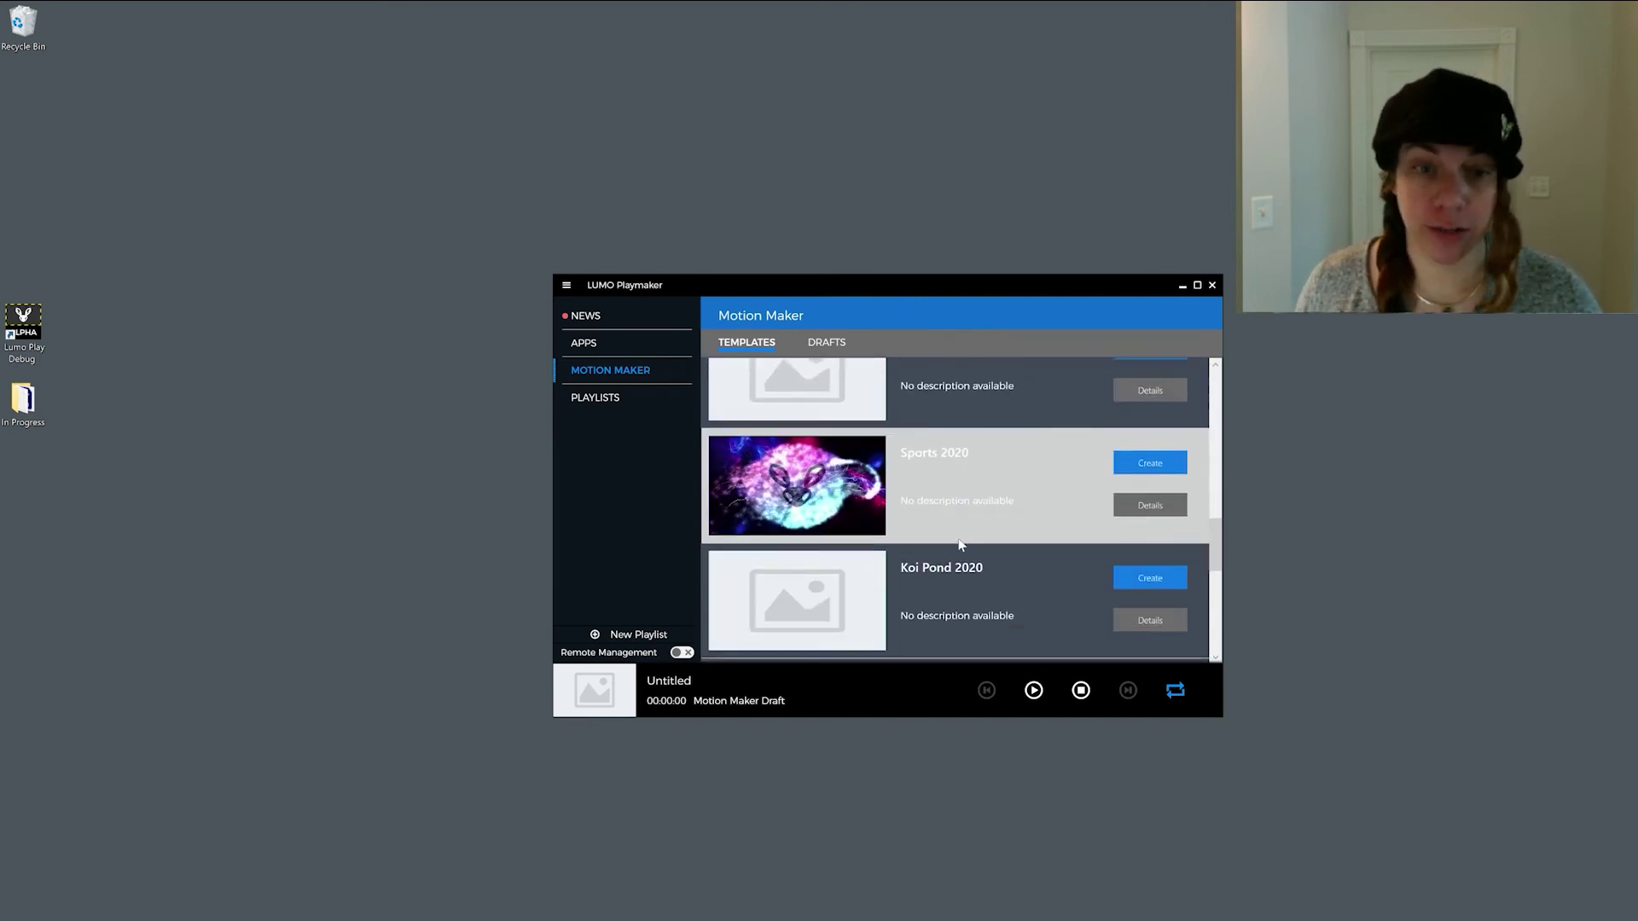
scroll(954, 535, down, 2)
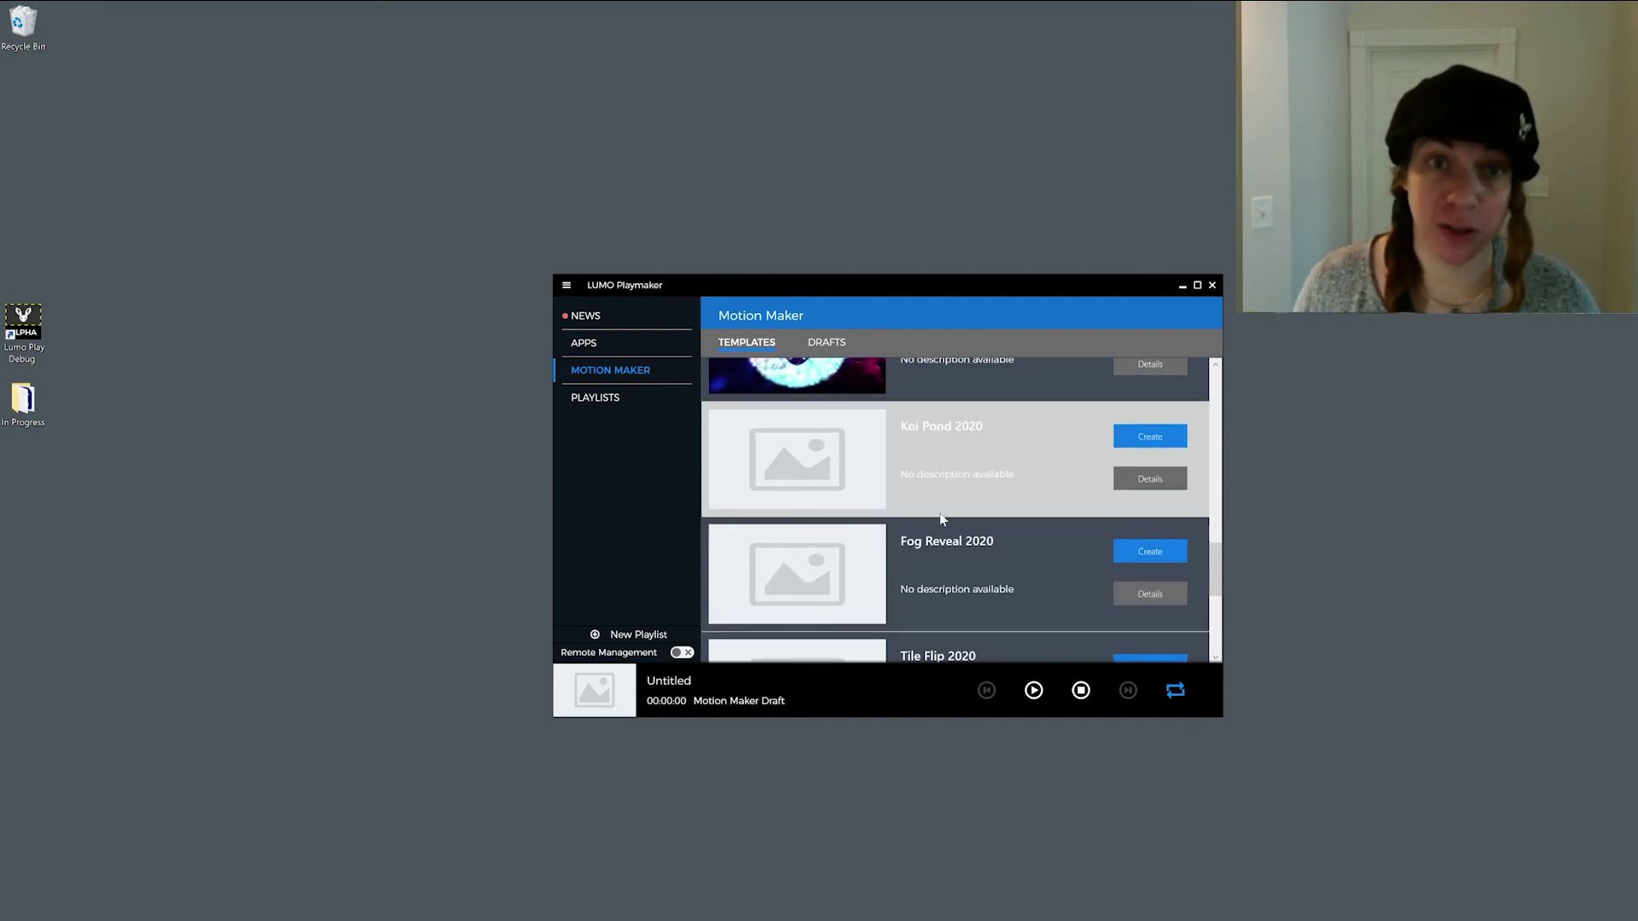
scroll(942, 522, down, 1)
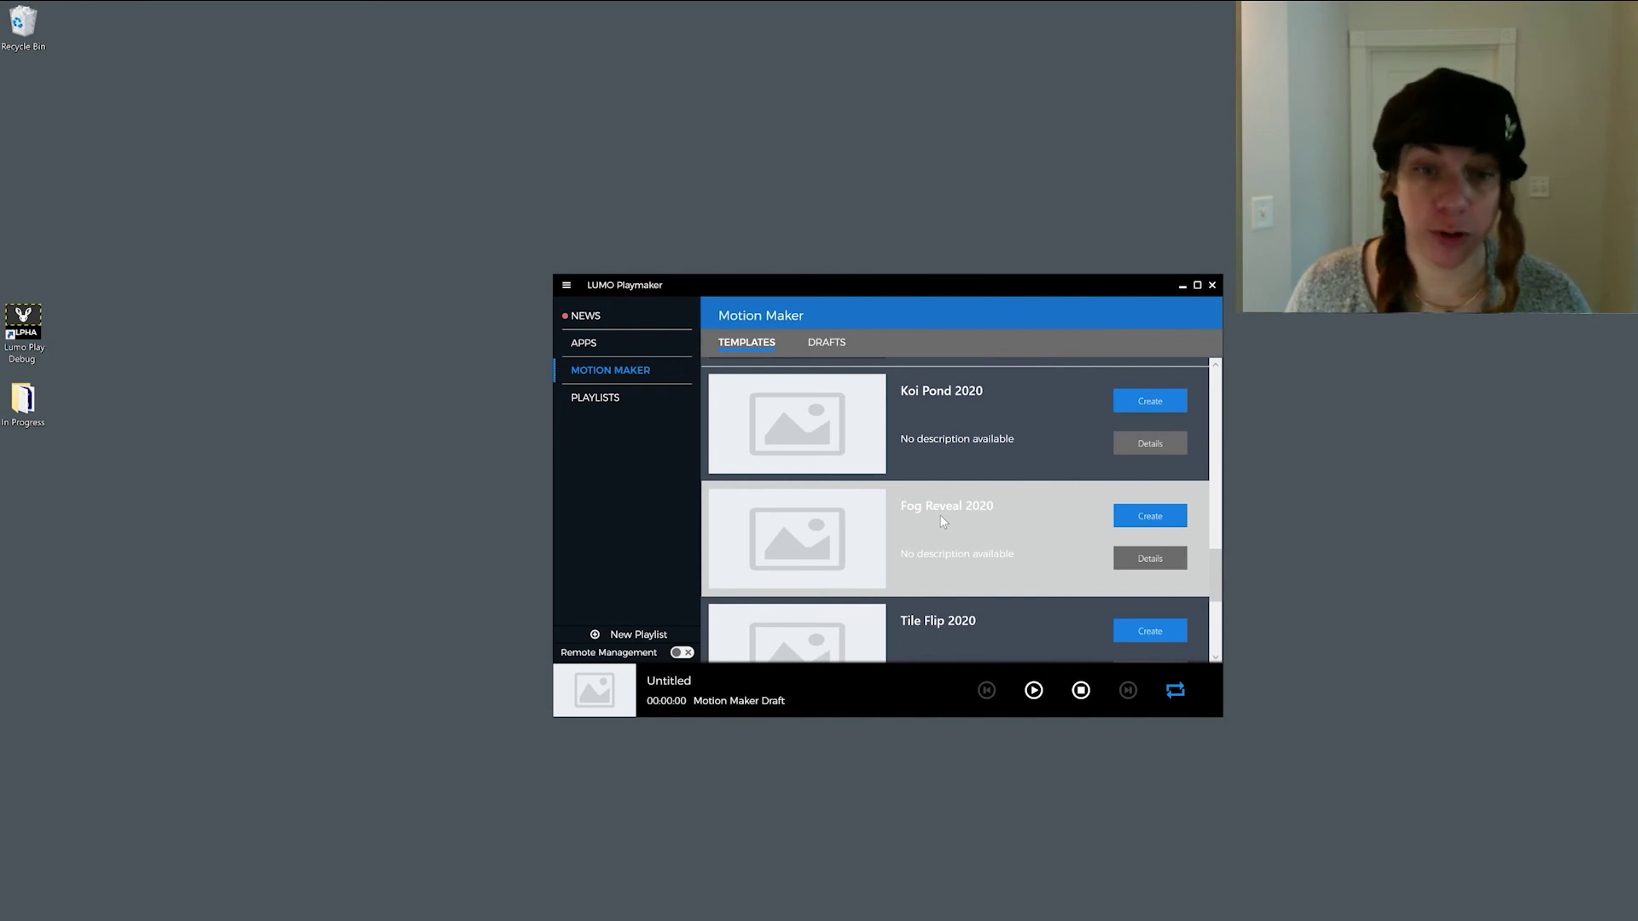
scroll(873, 528, up, 3)
scroll(872, 528, up, 3)
scroll(873, 528, up, 3)
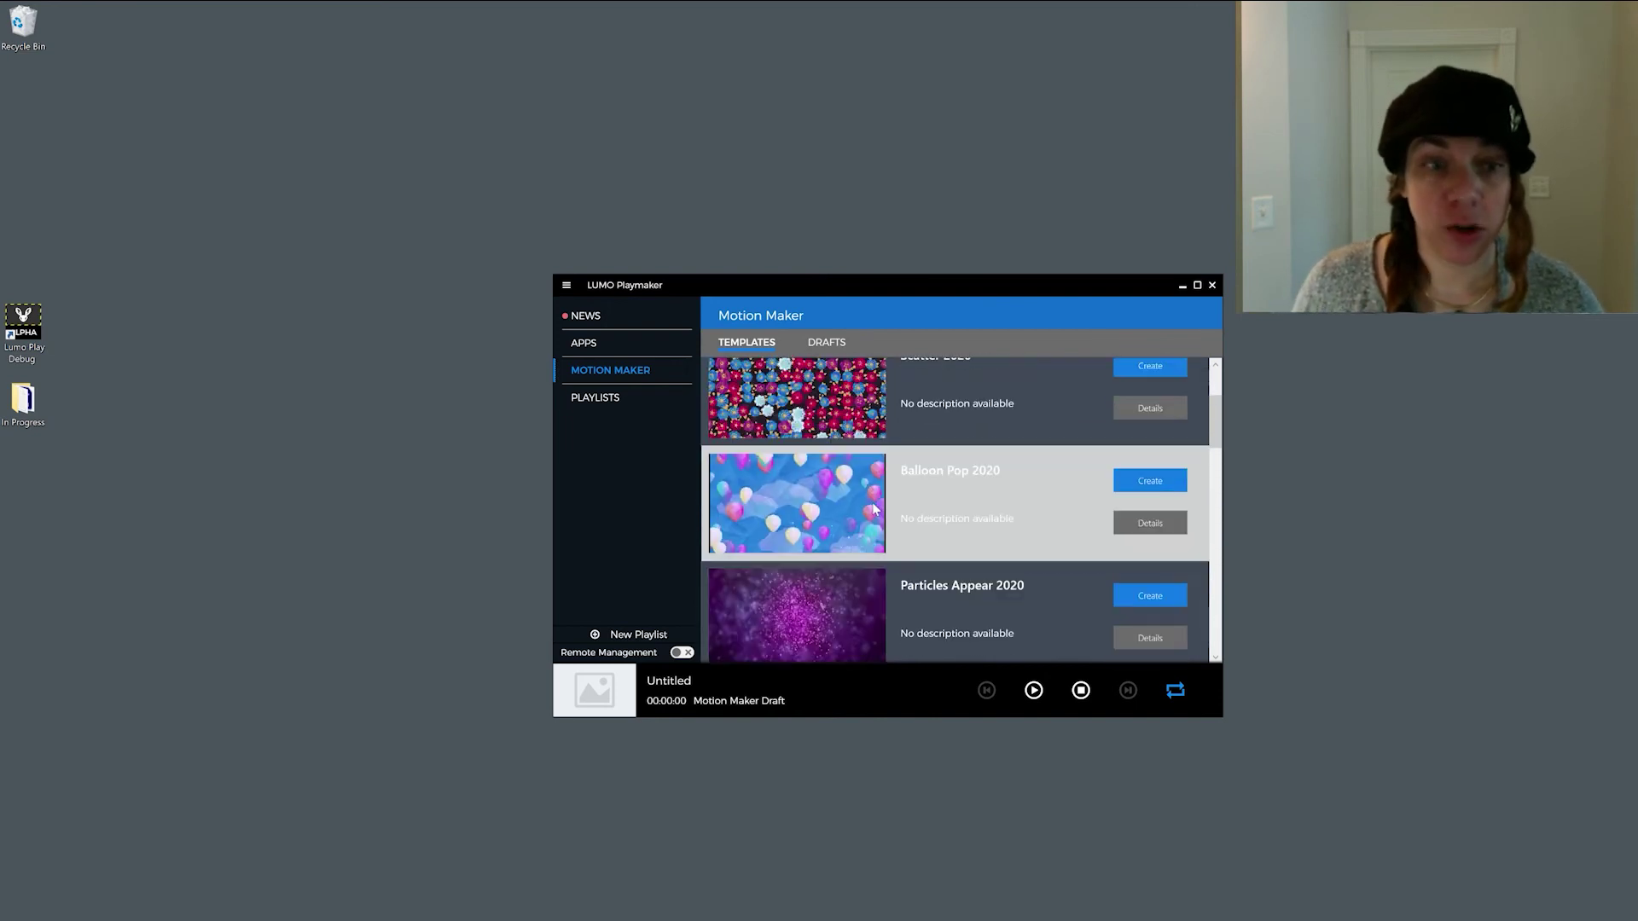
scroll(909, 486, up, 2)
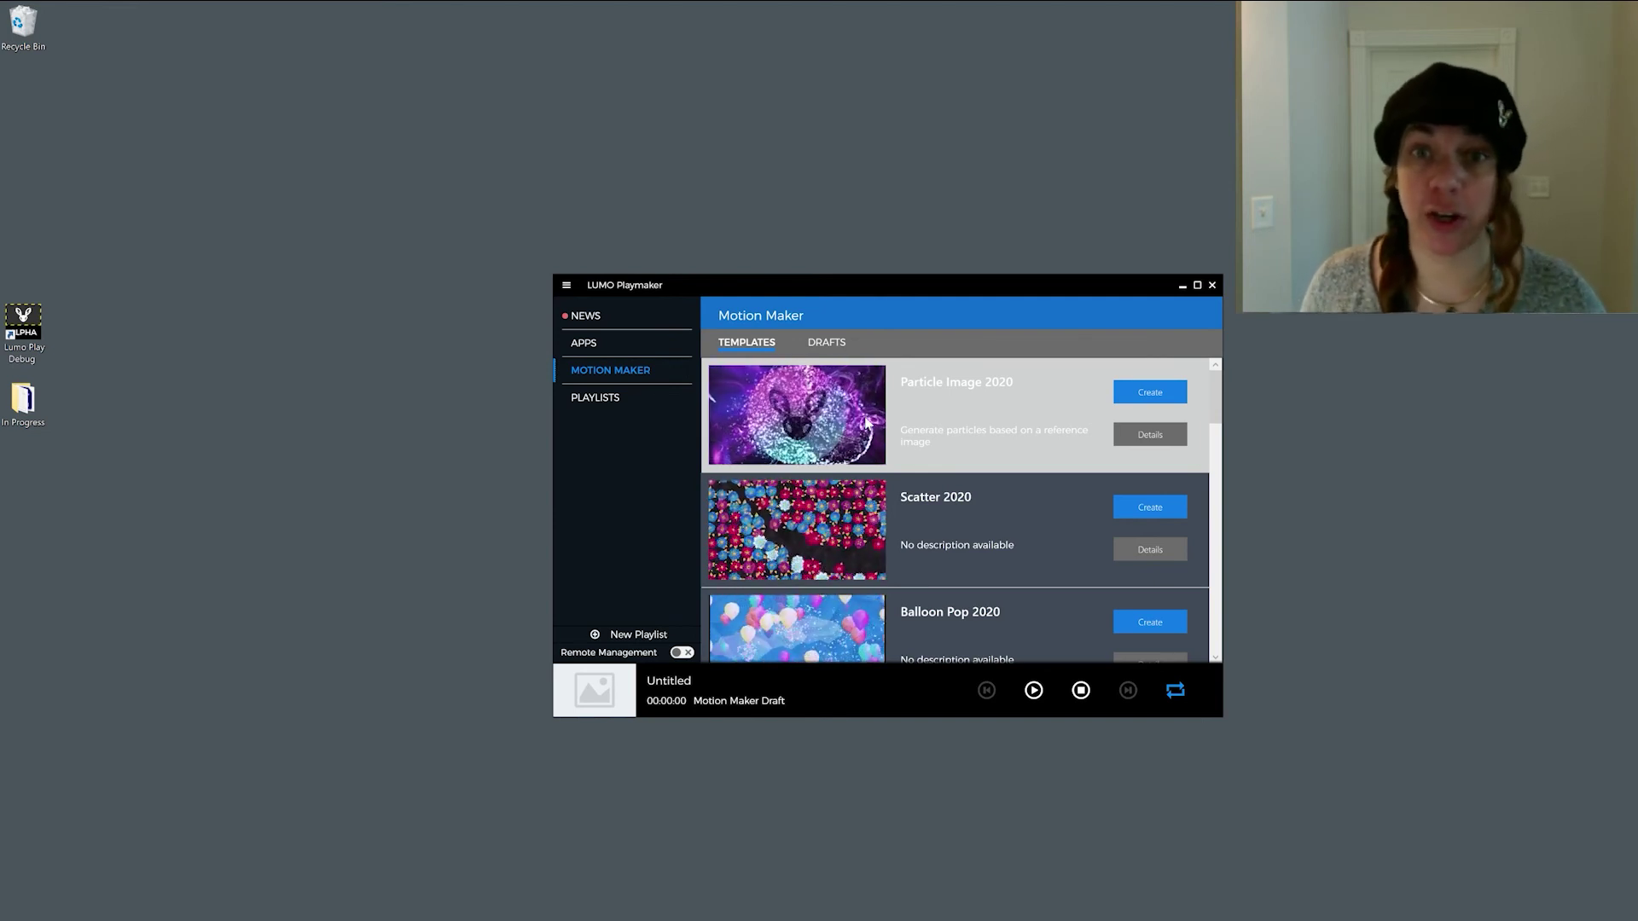
- Create a new project from the Particle Image 2020 template and show its Overlays settings
click(1150, 393)
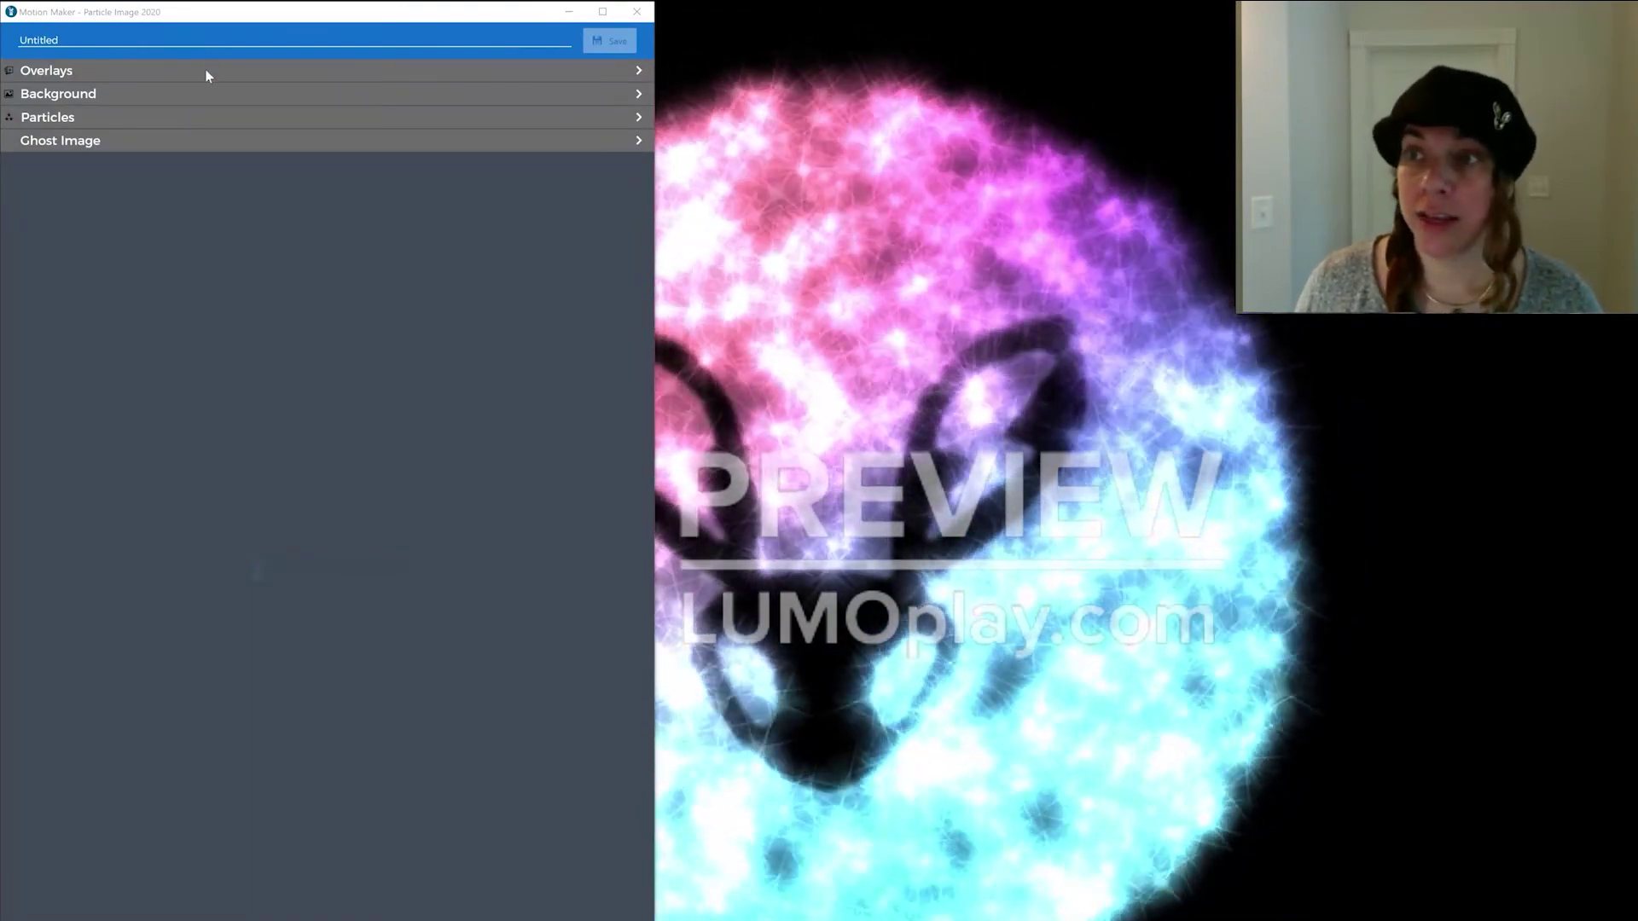
click(206, 73)
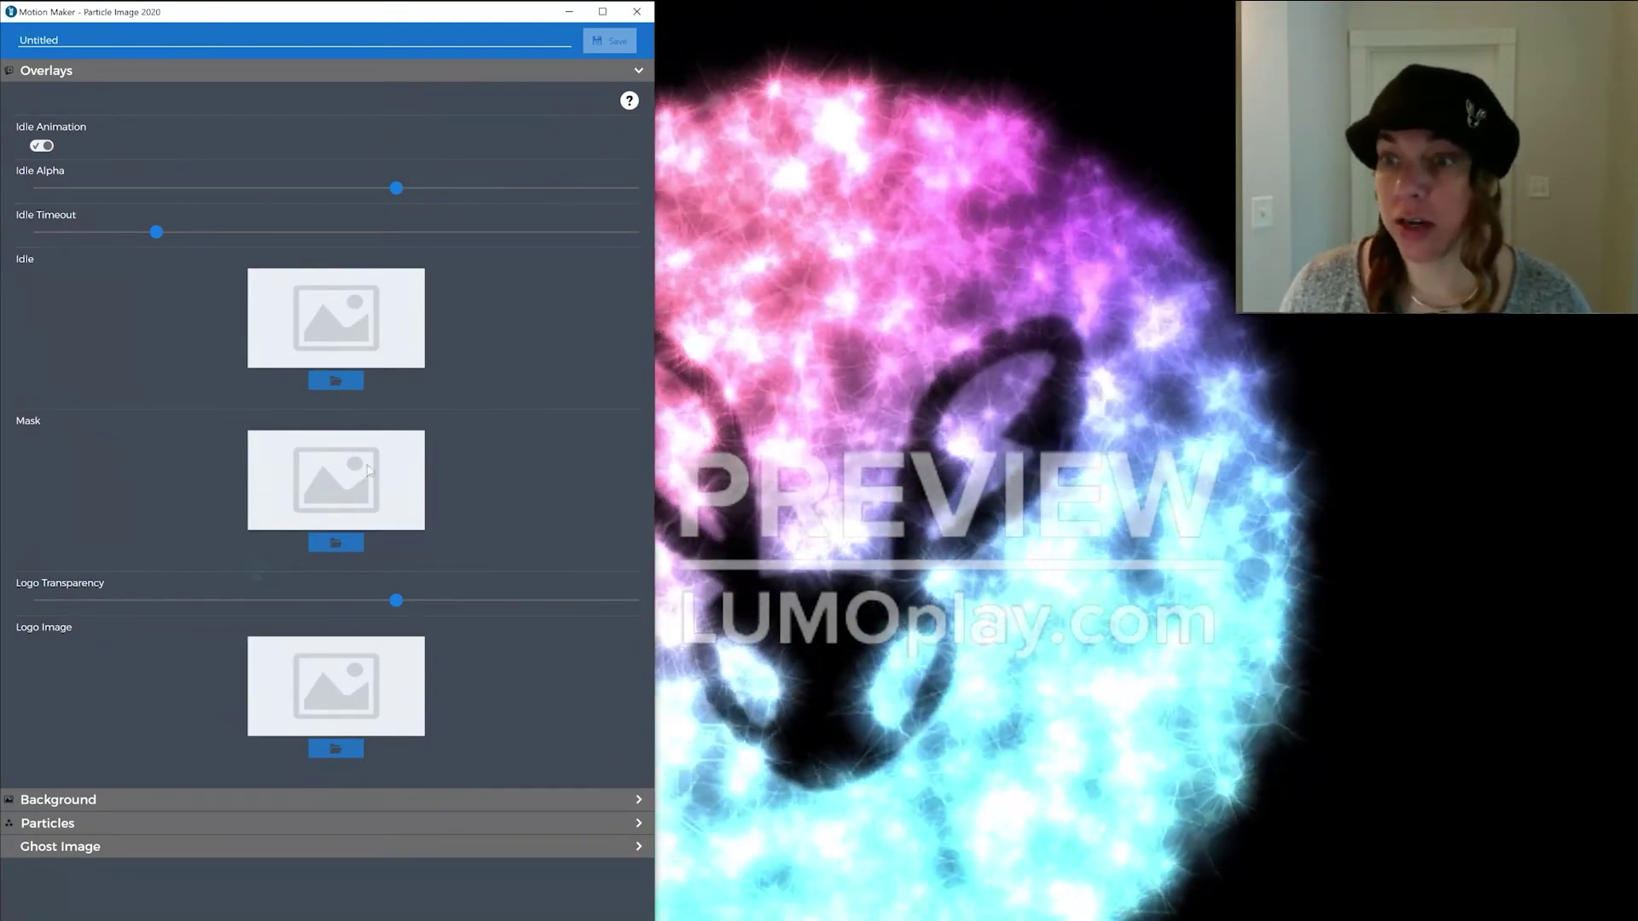
- Load glow idle 01.png from the 7890 Particle Image 2020 folder as the Idle overlay
click(327, 378)
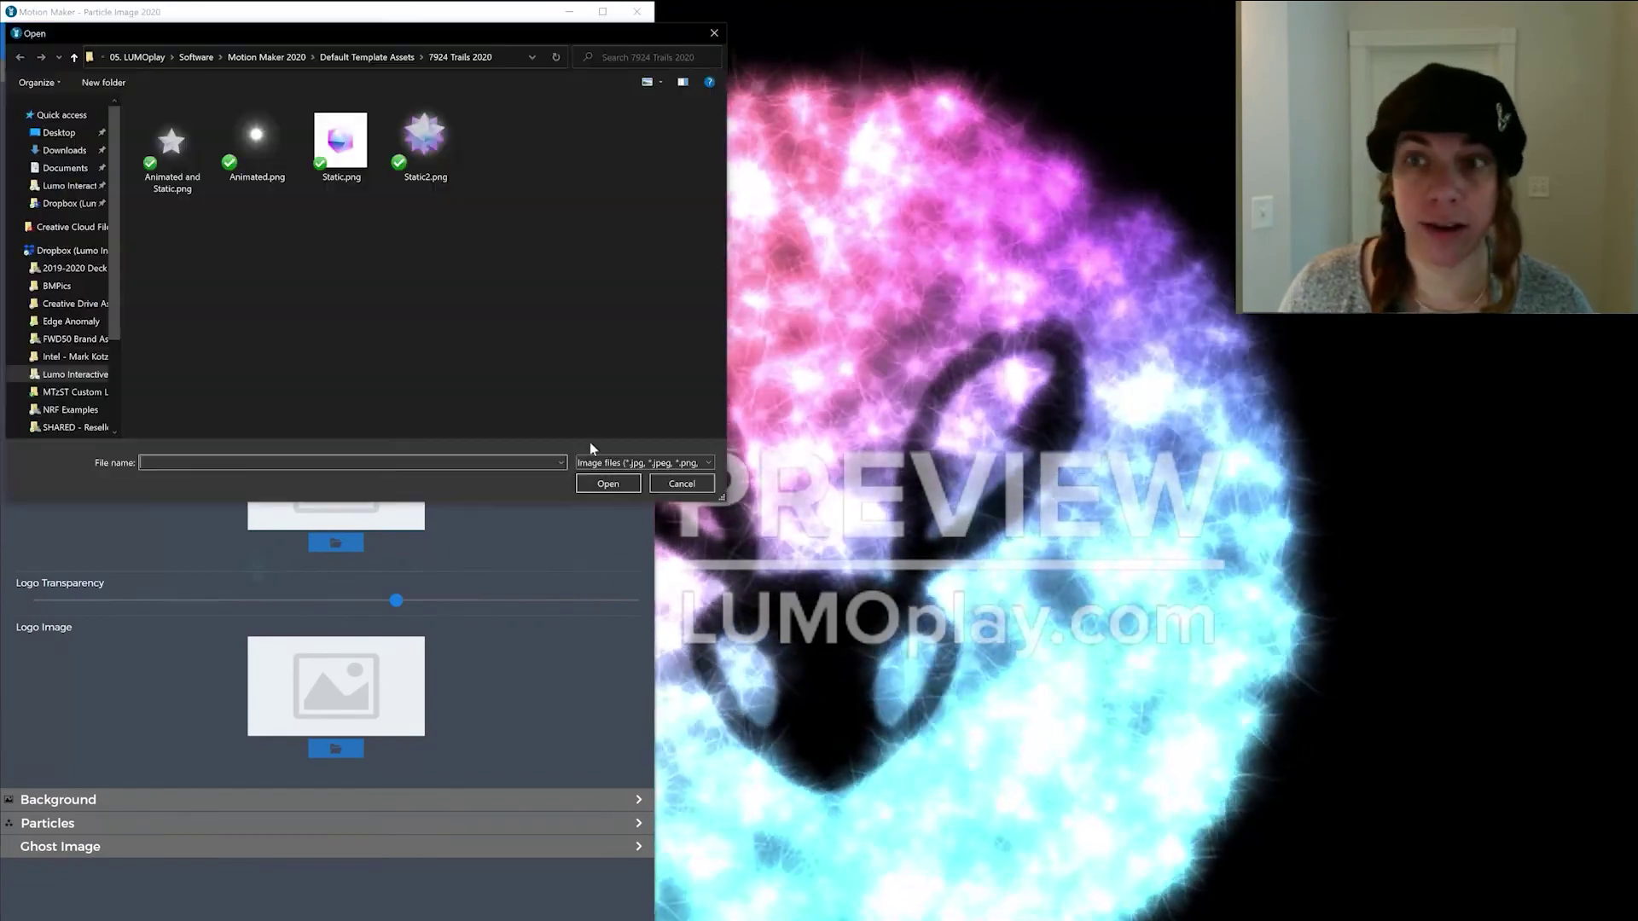
key(alt+Up)
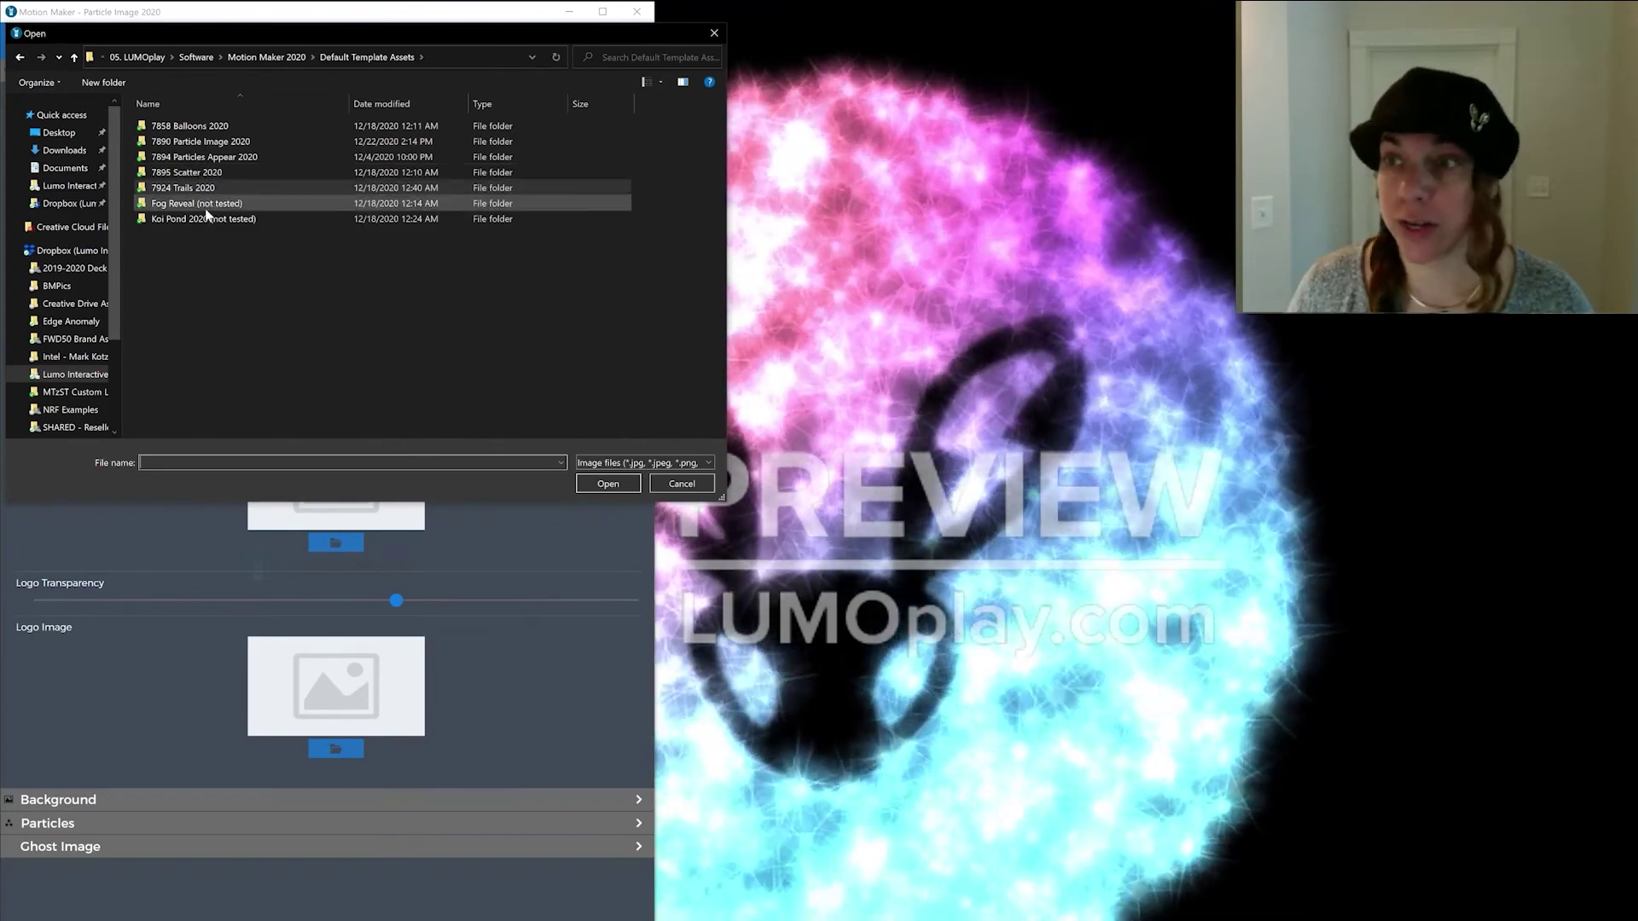
double_click(210, 141)
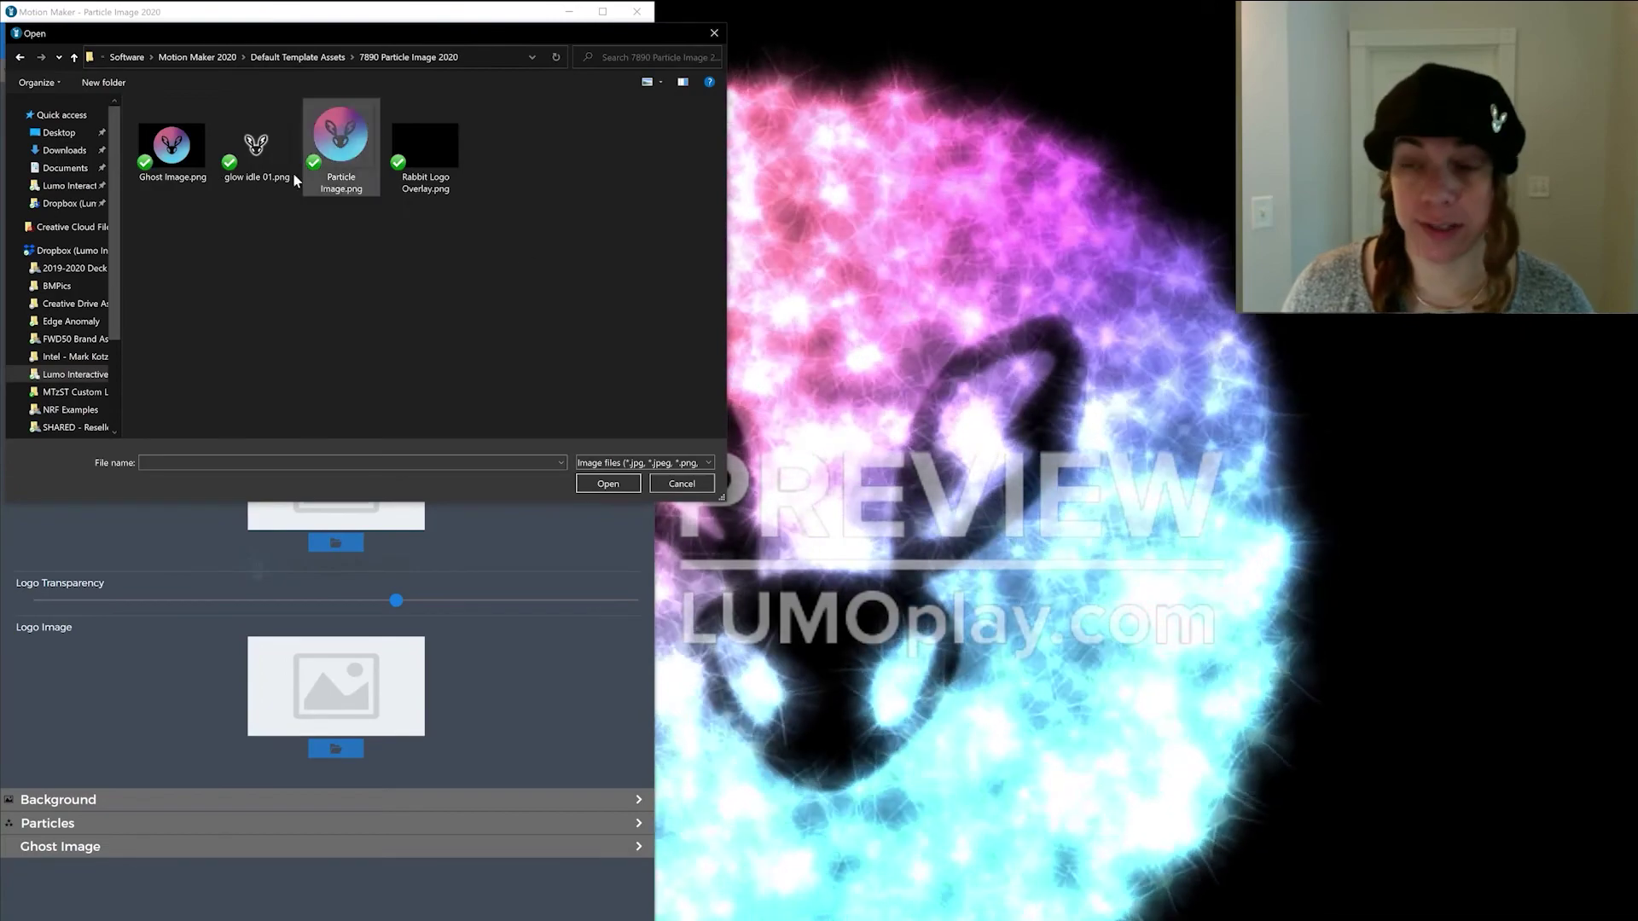
click(258, 148)
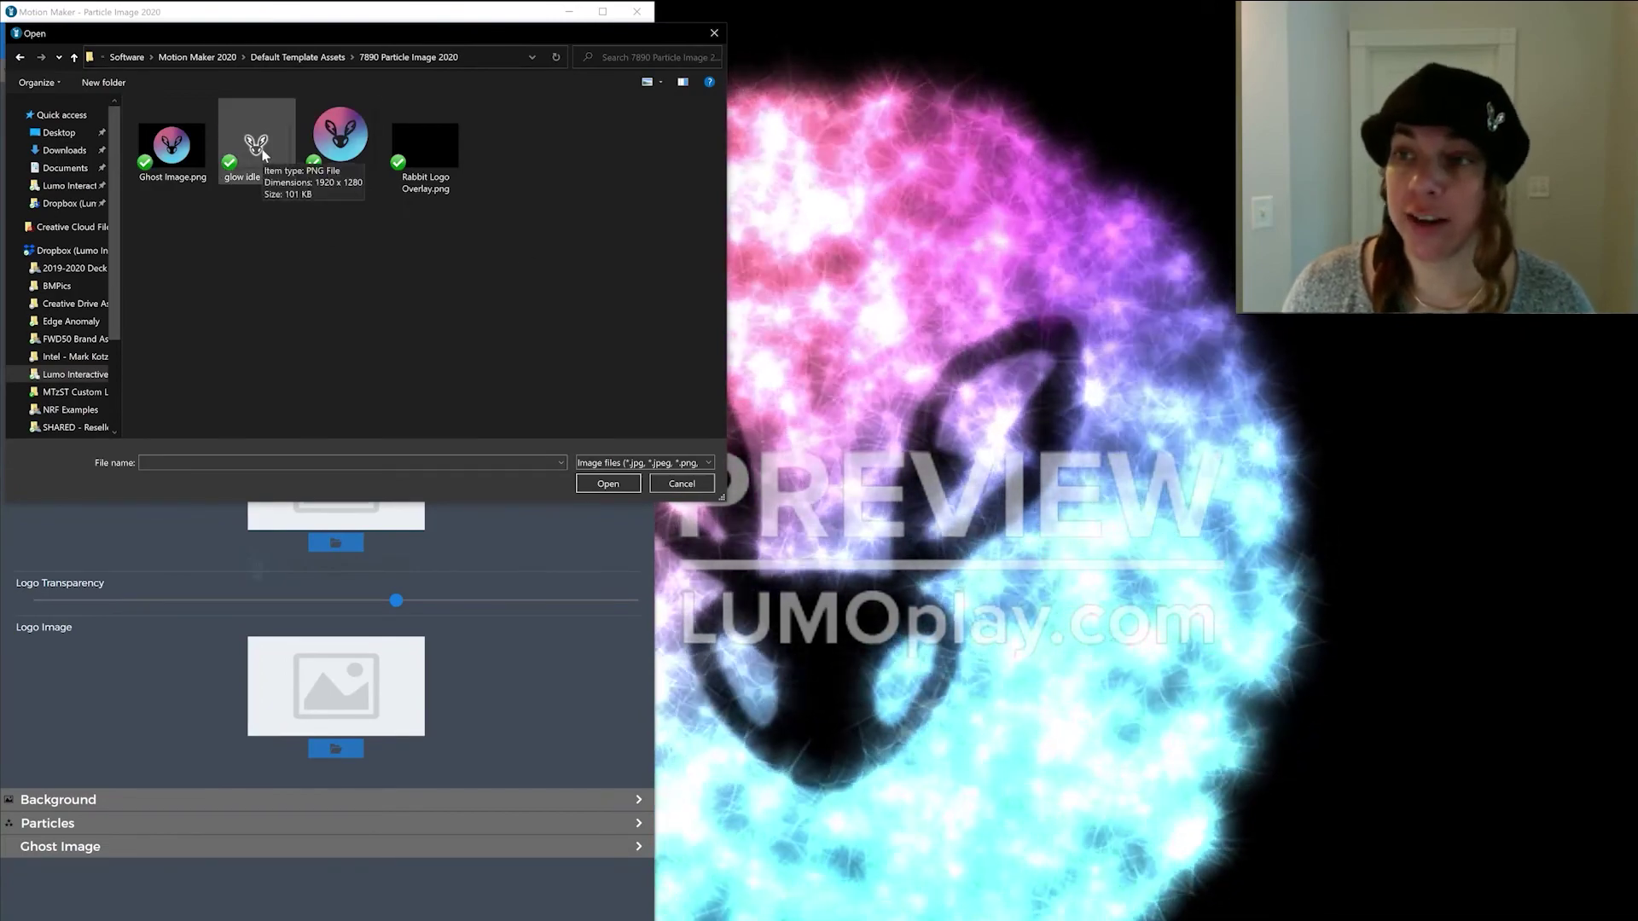
click(607, 486)
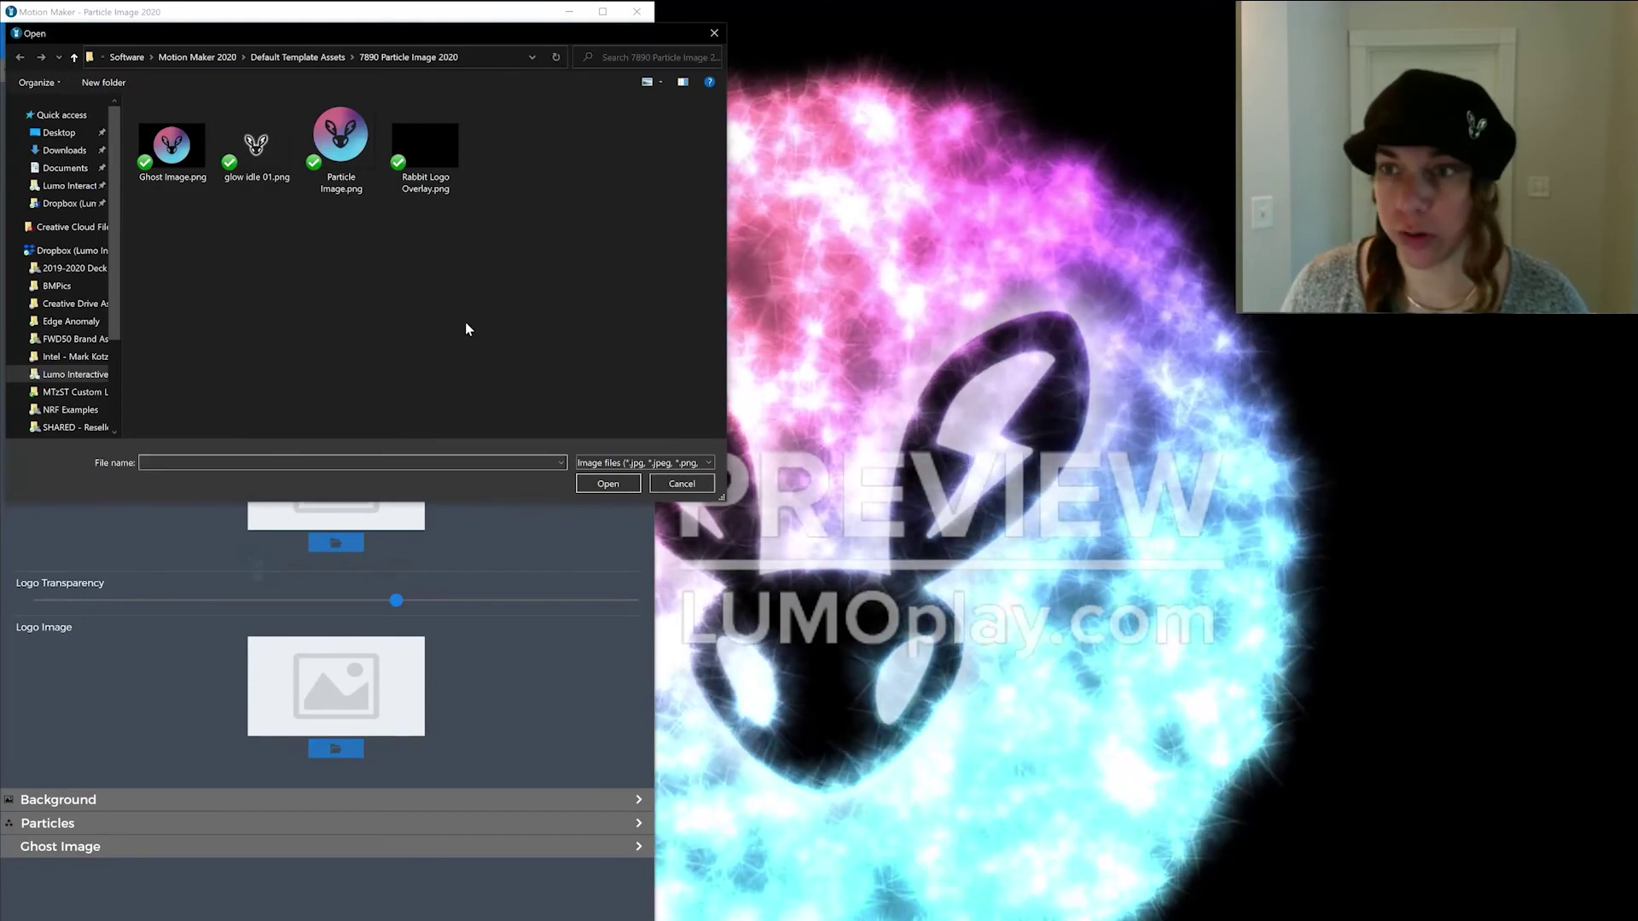
- Load Rabbit Logo Overlay.png as the project's logo image
click(431, 152)
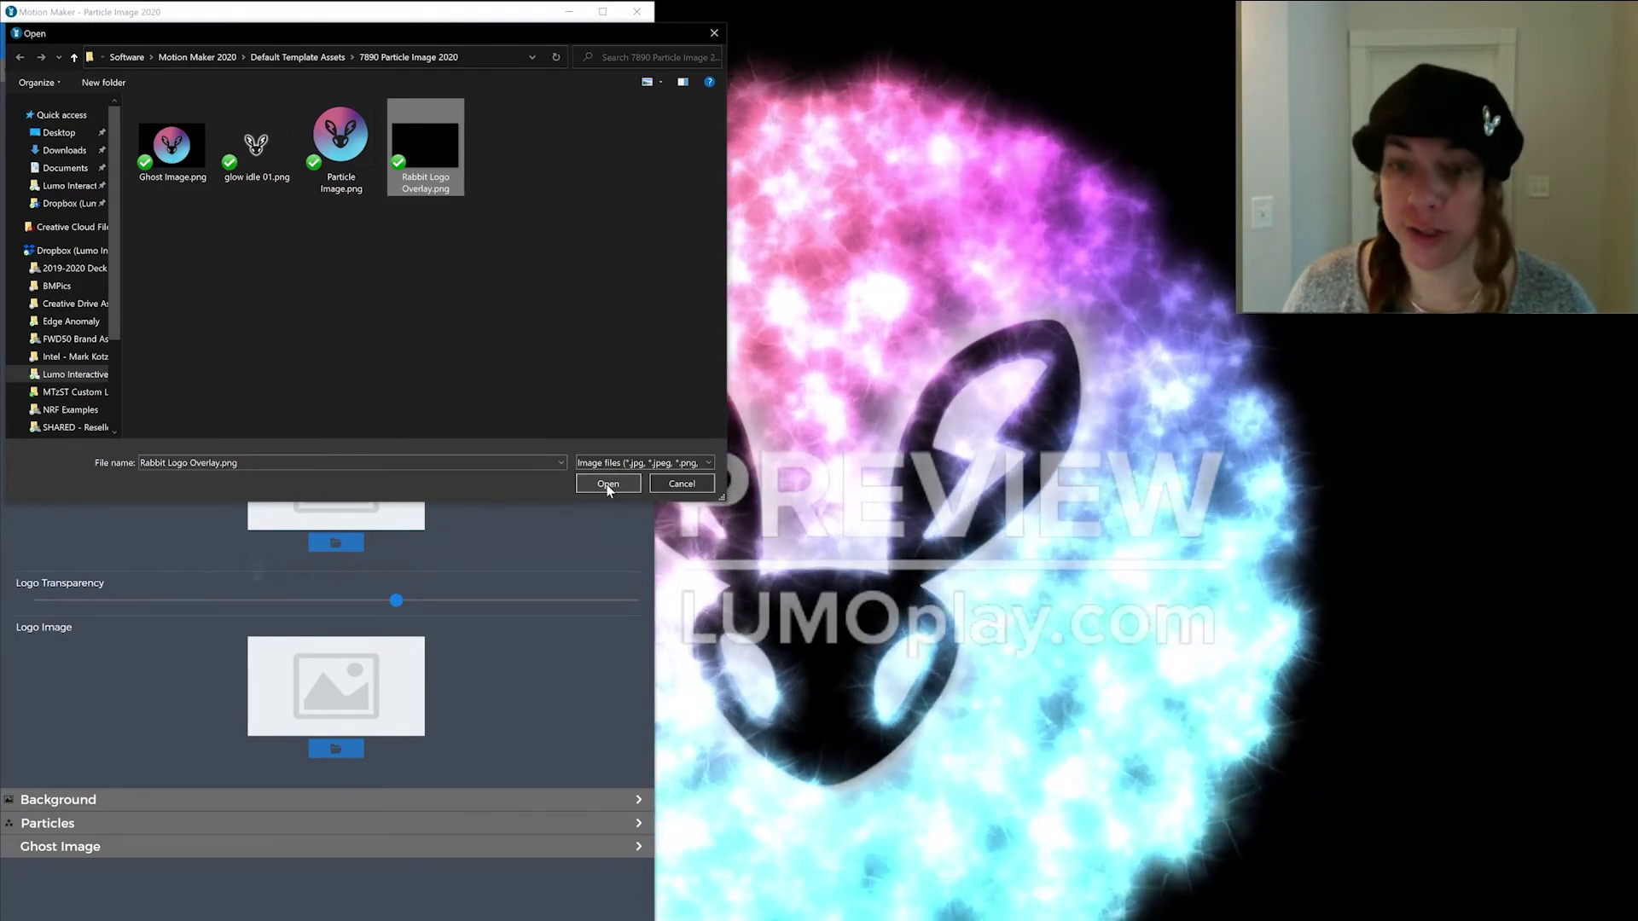
click(608, 485)
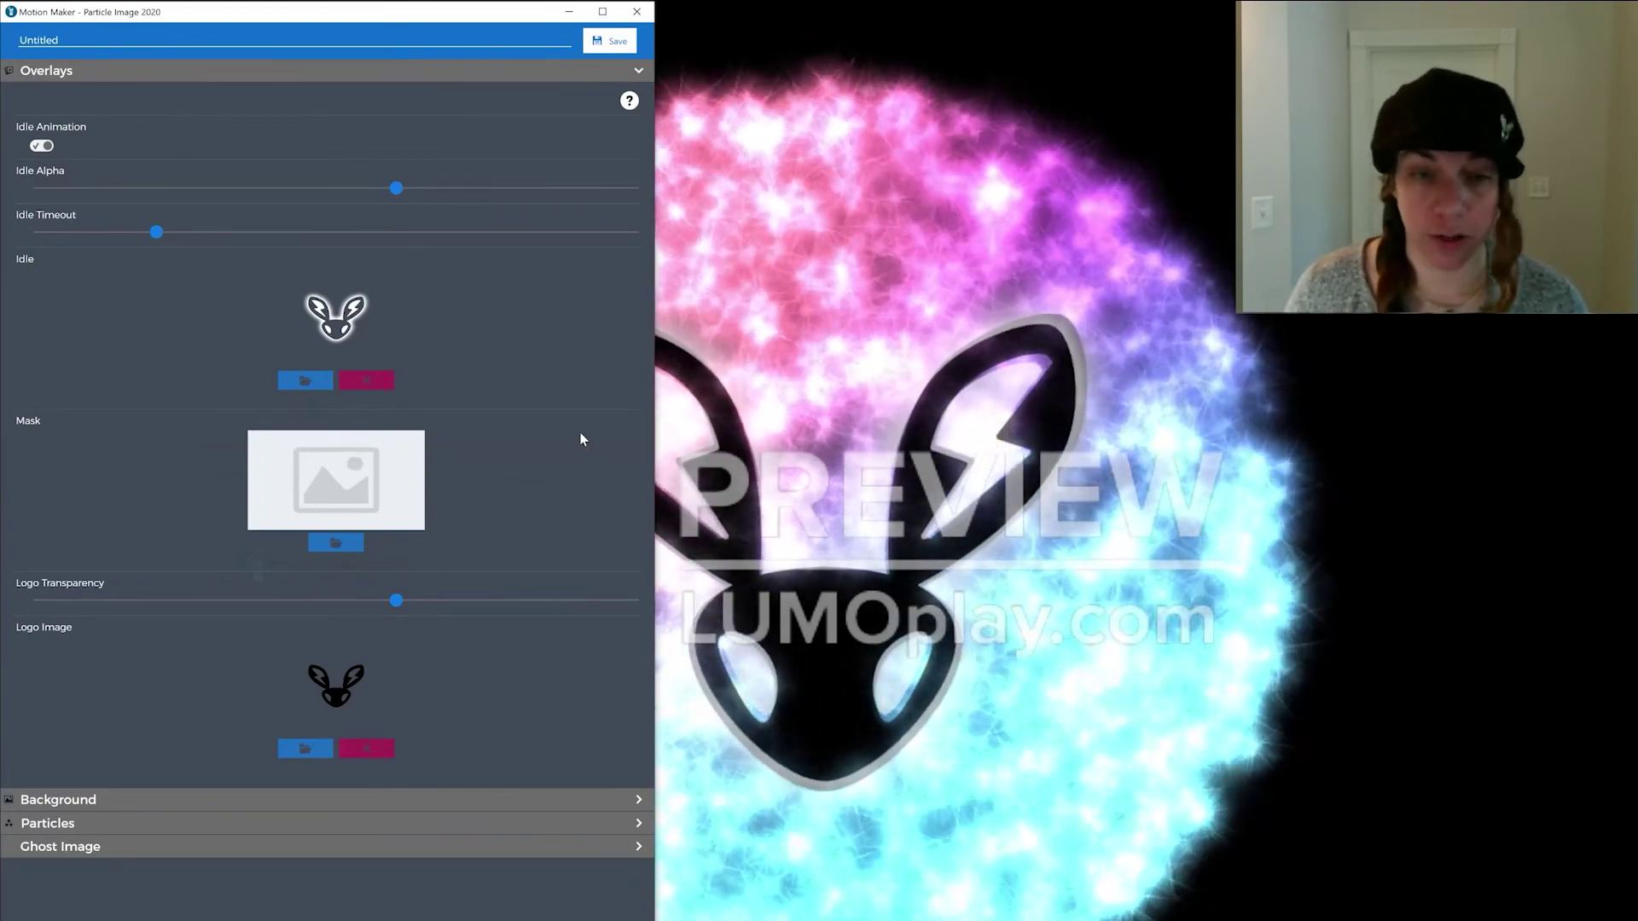
- Set Lumo Particles Background Loop.mp4 as the Background Image
click(552, 801)
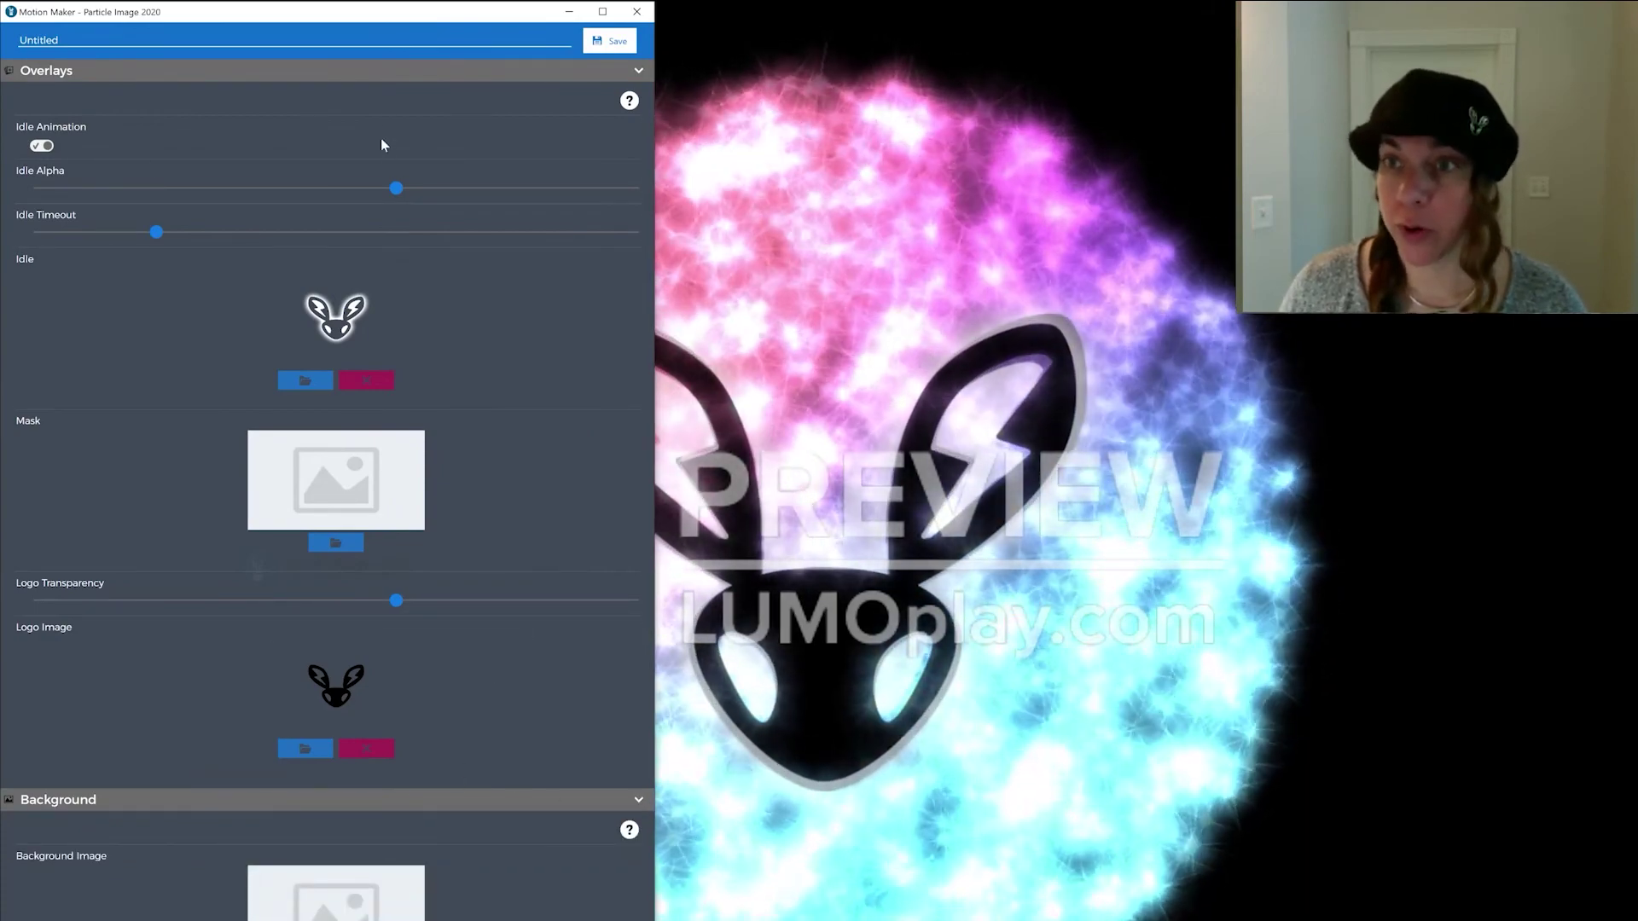
click(398, 75)
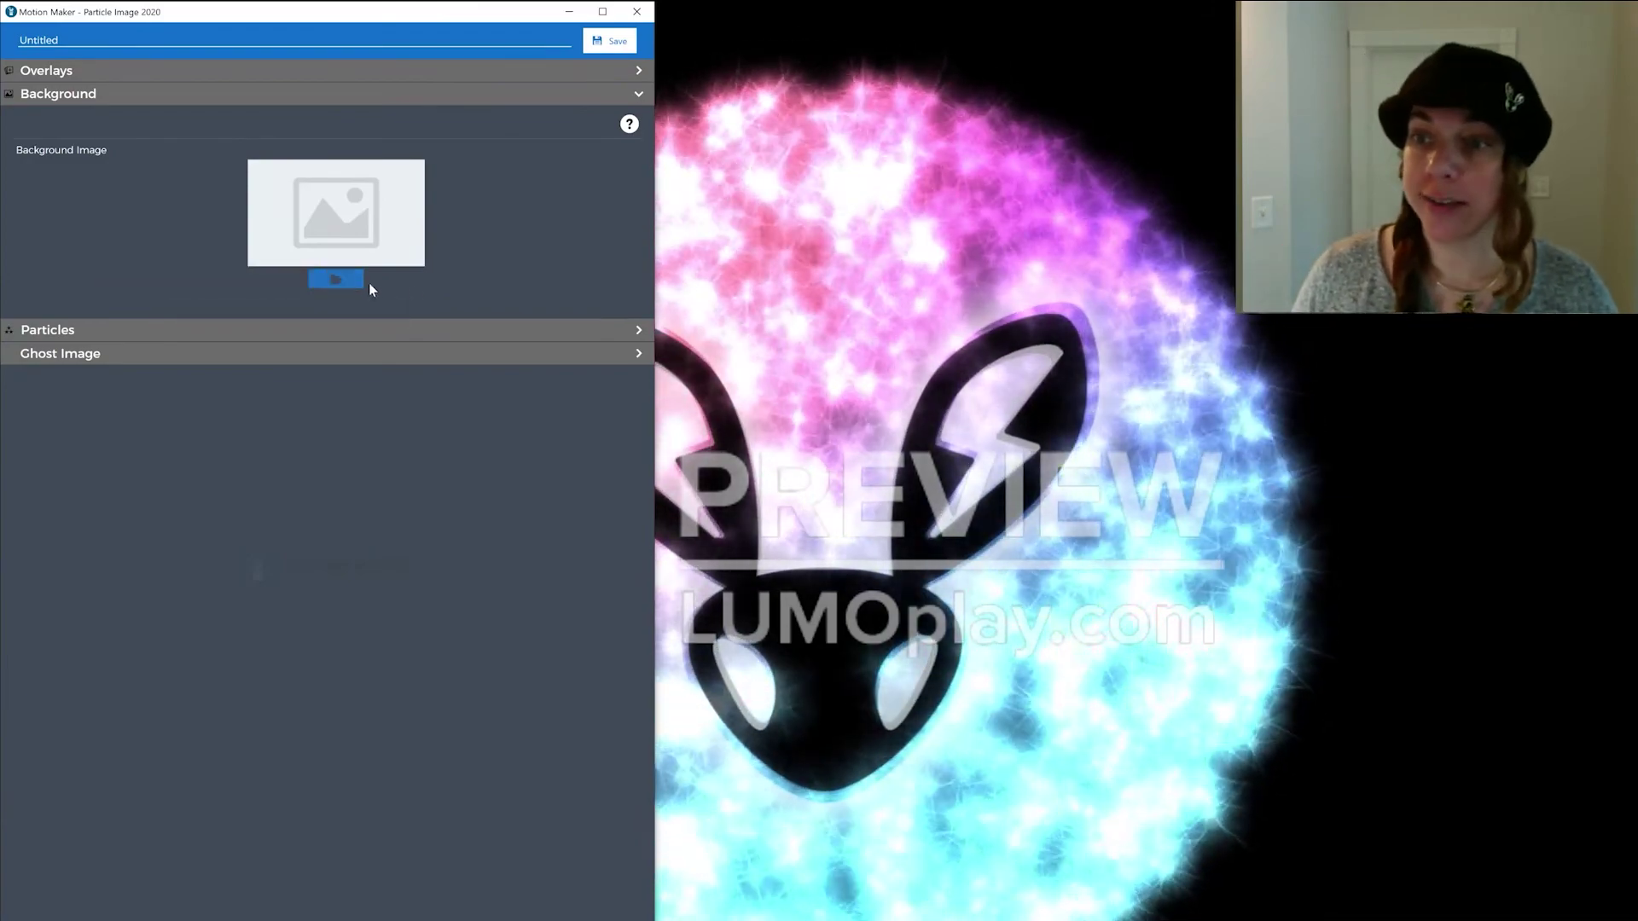
click(353, 278)
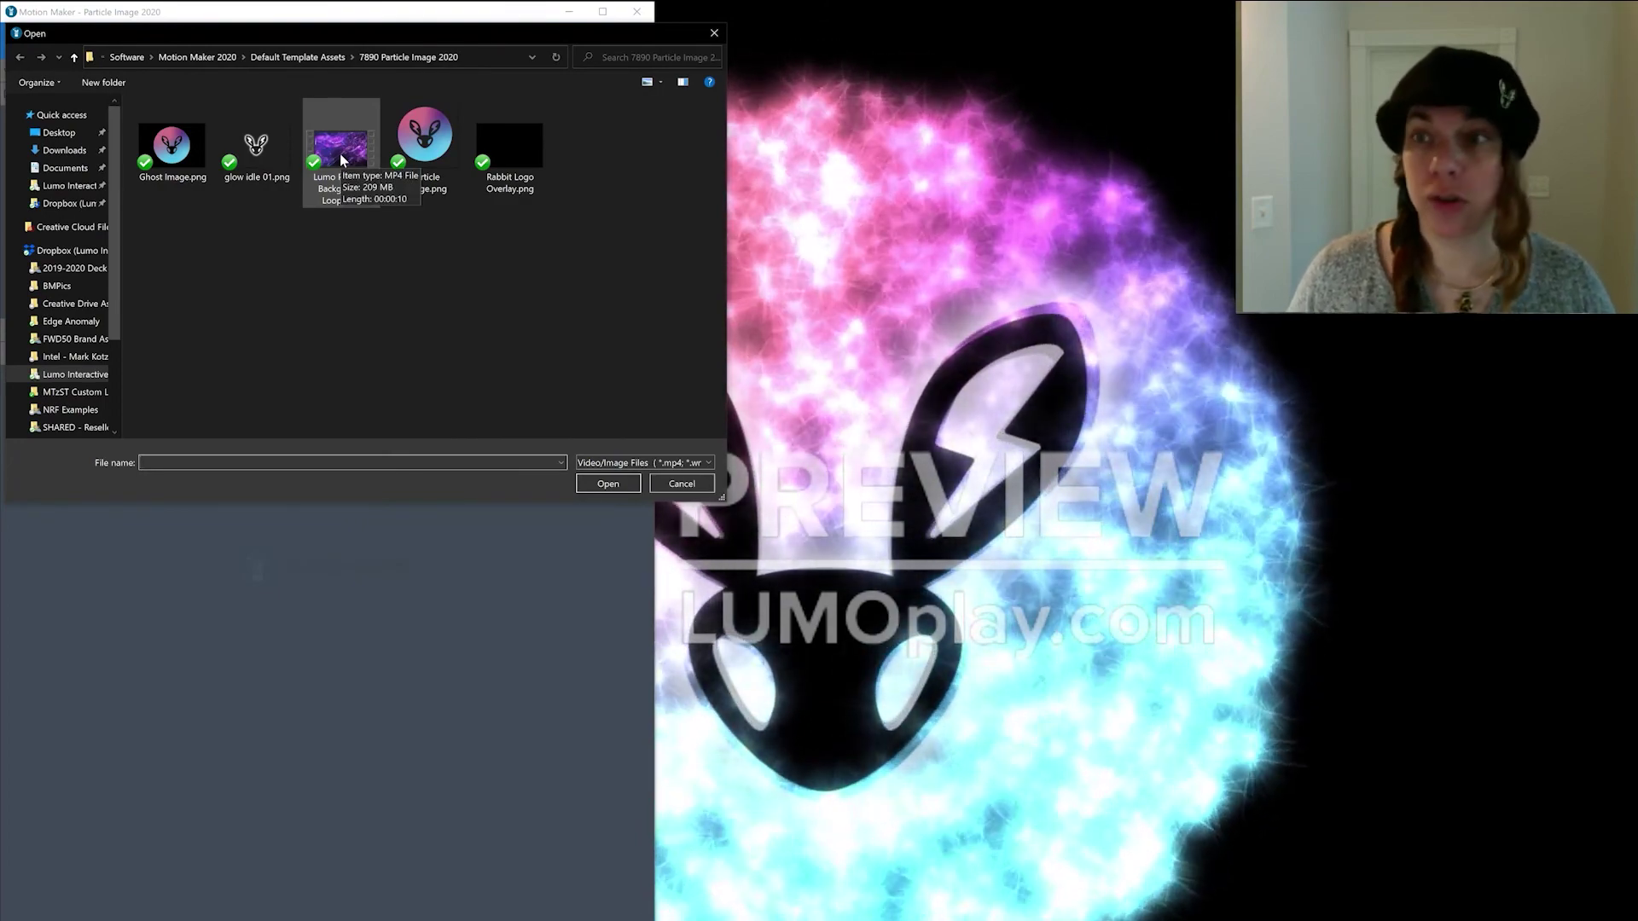
click(338, 155)
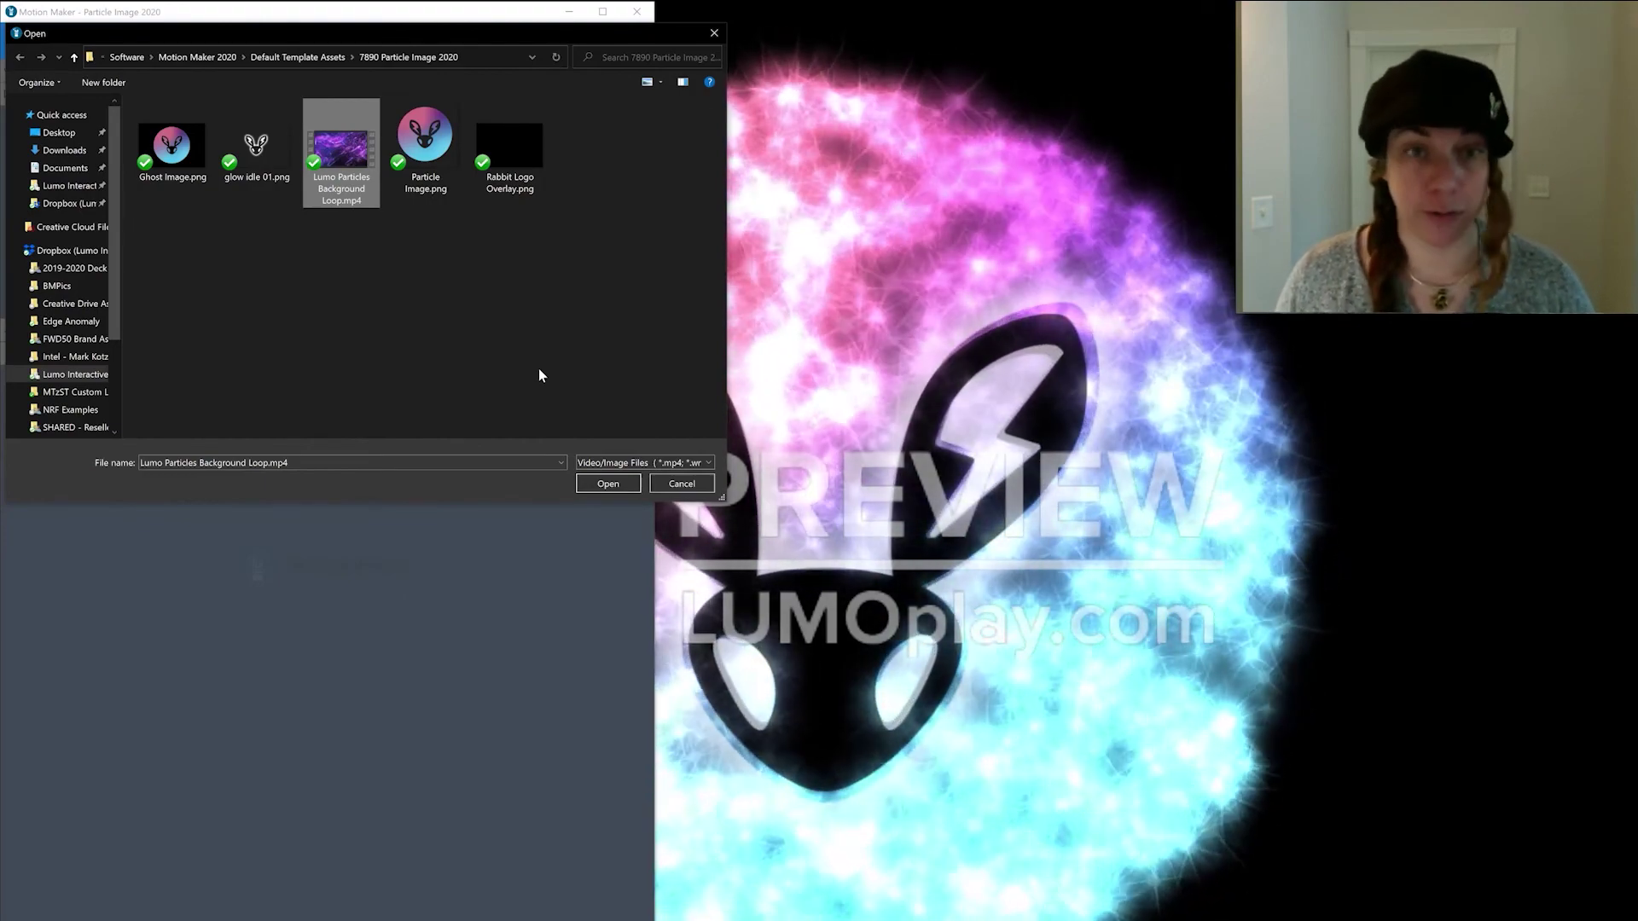
click(609, 484)
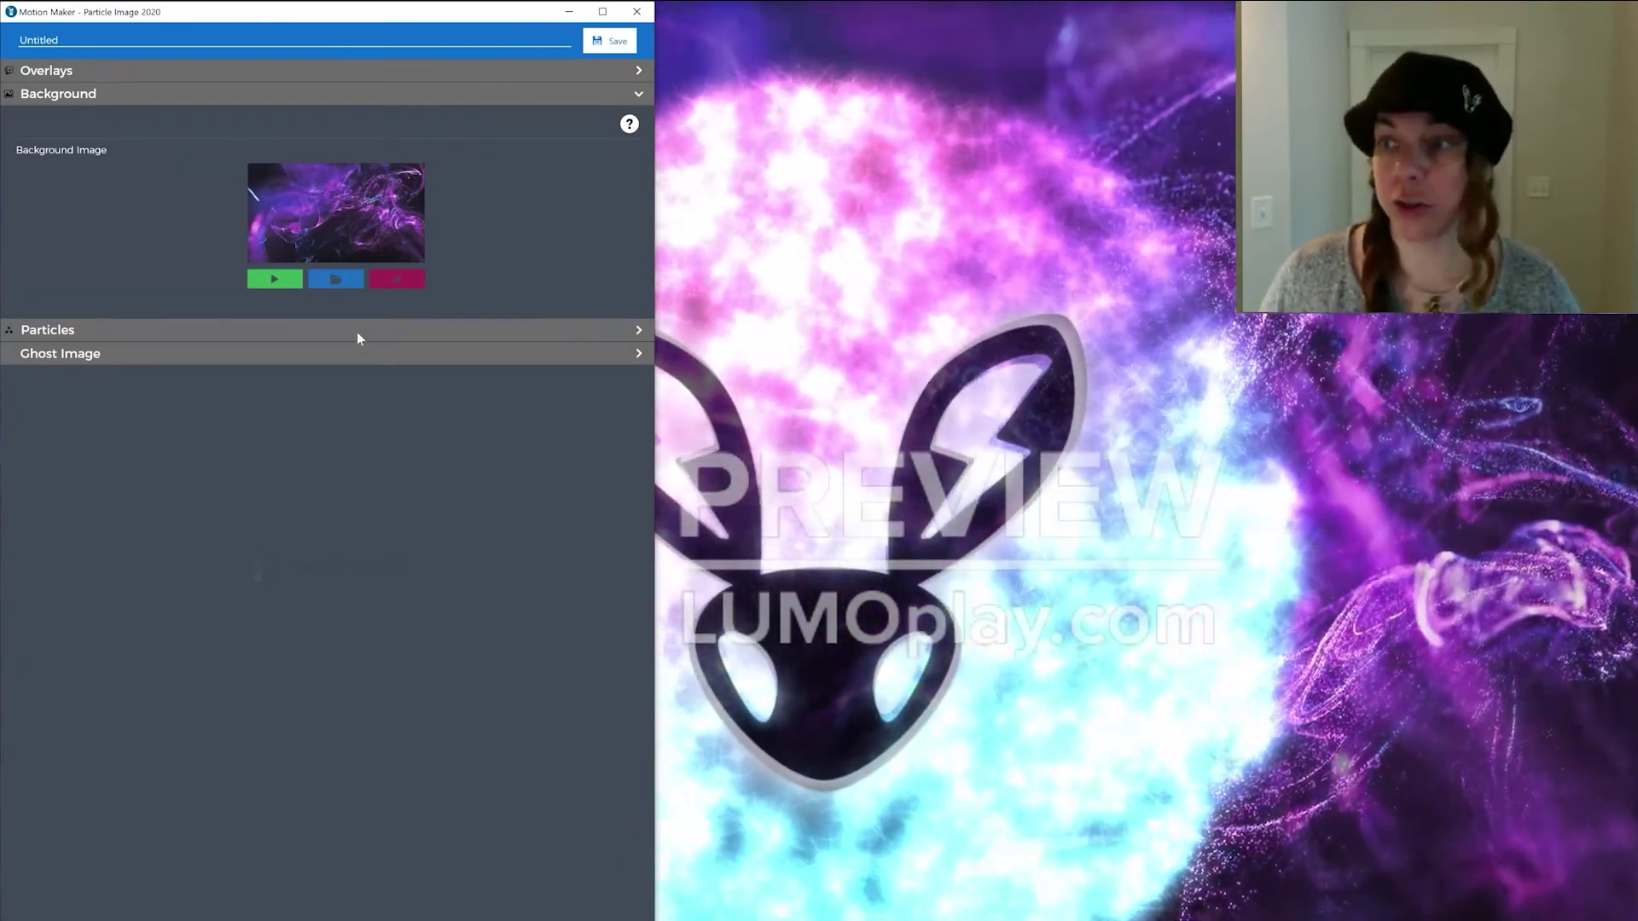
click(357, 334)
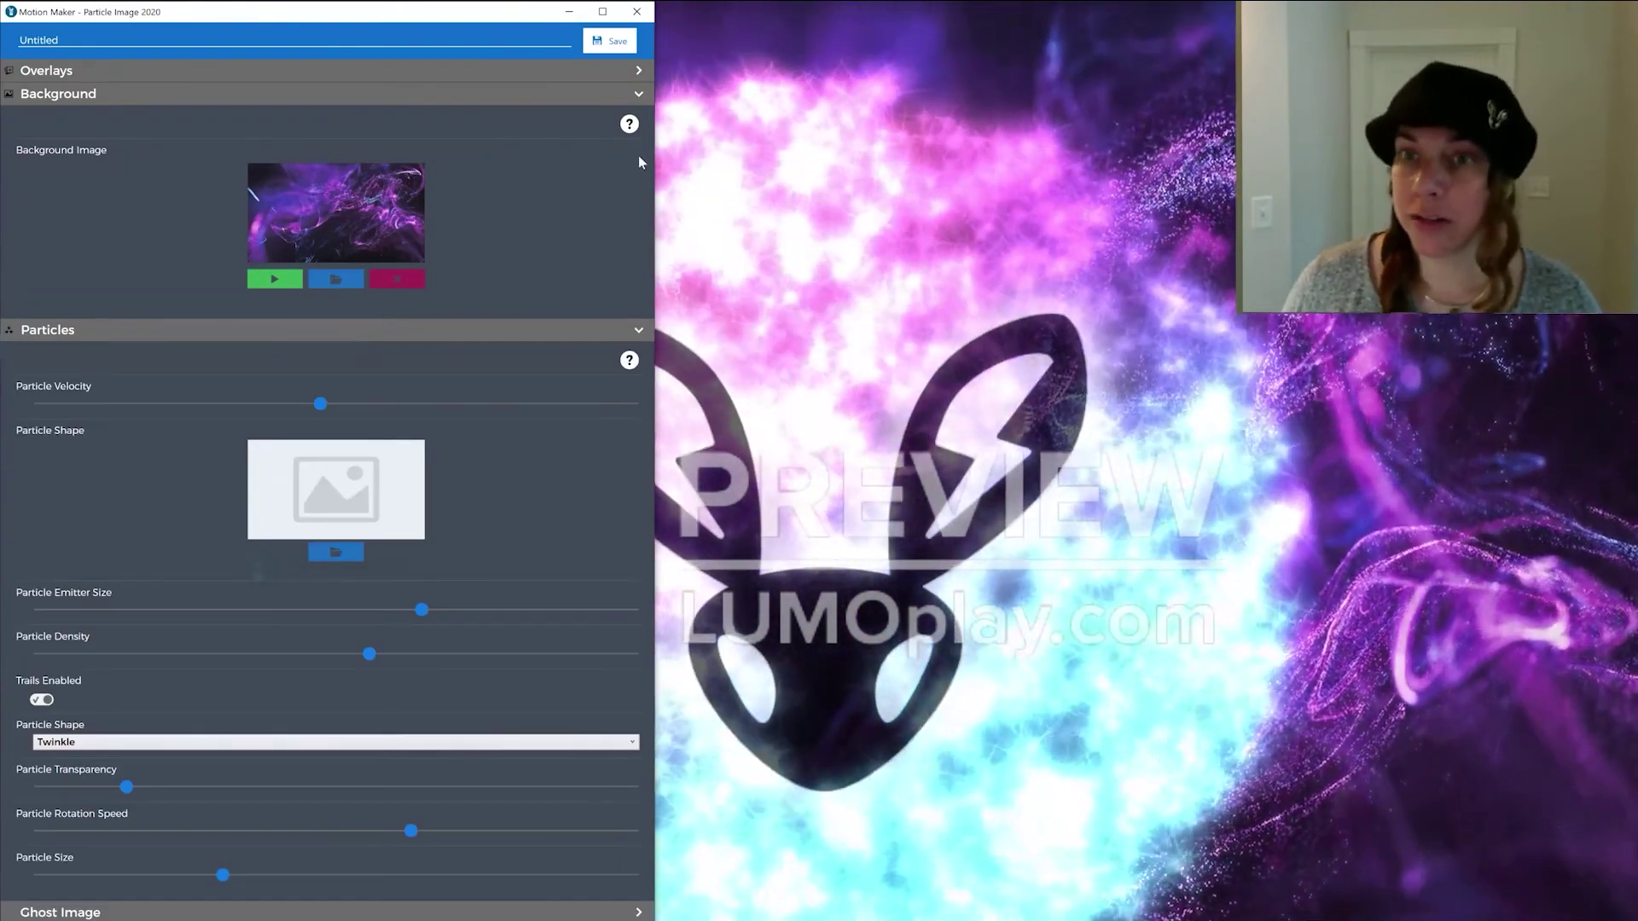
- Load Particle Image.png as the Particle Shape picture
click(465, 94)
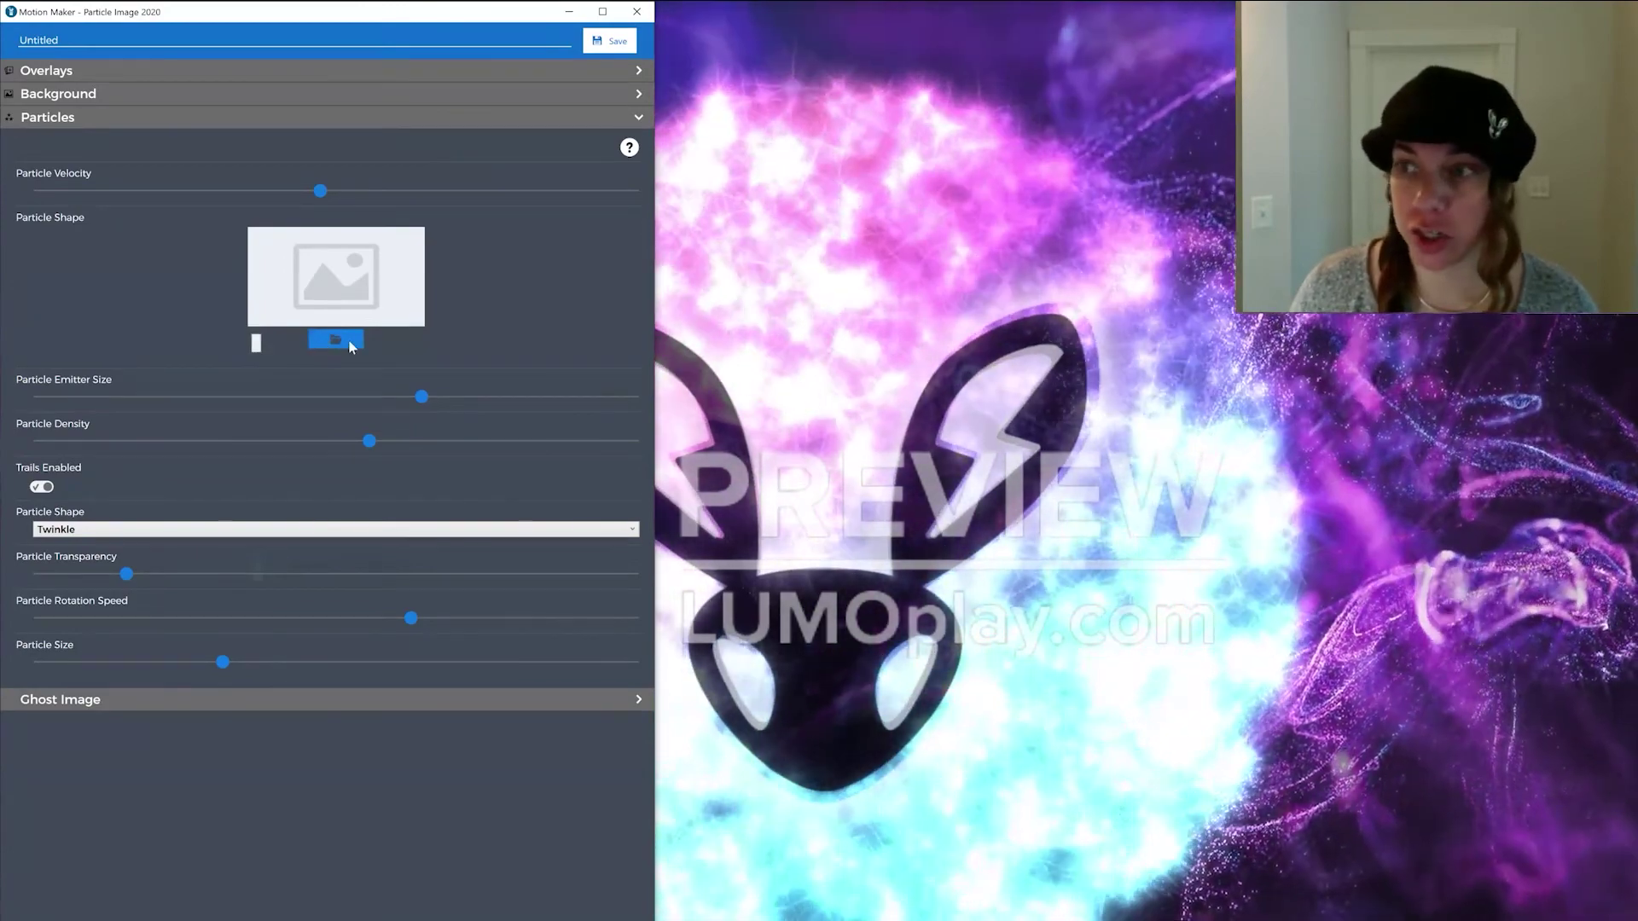
click(335, 340)
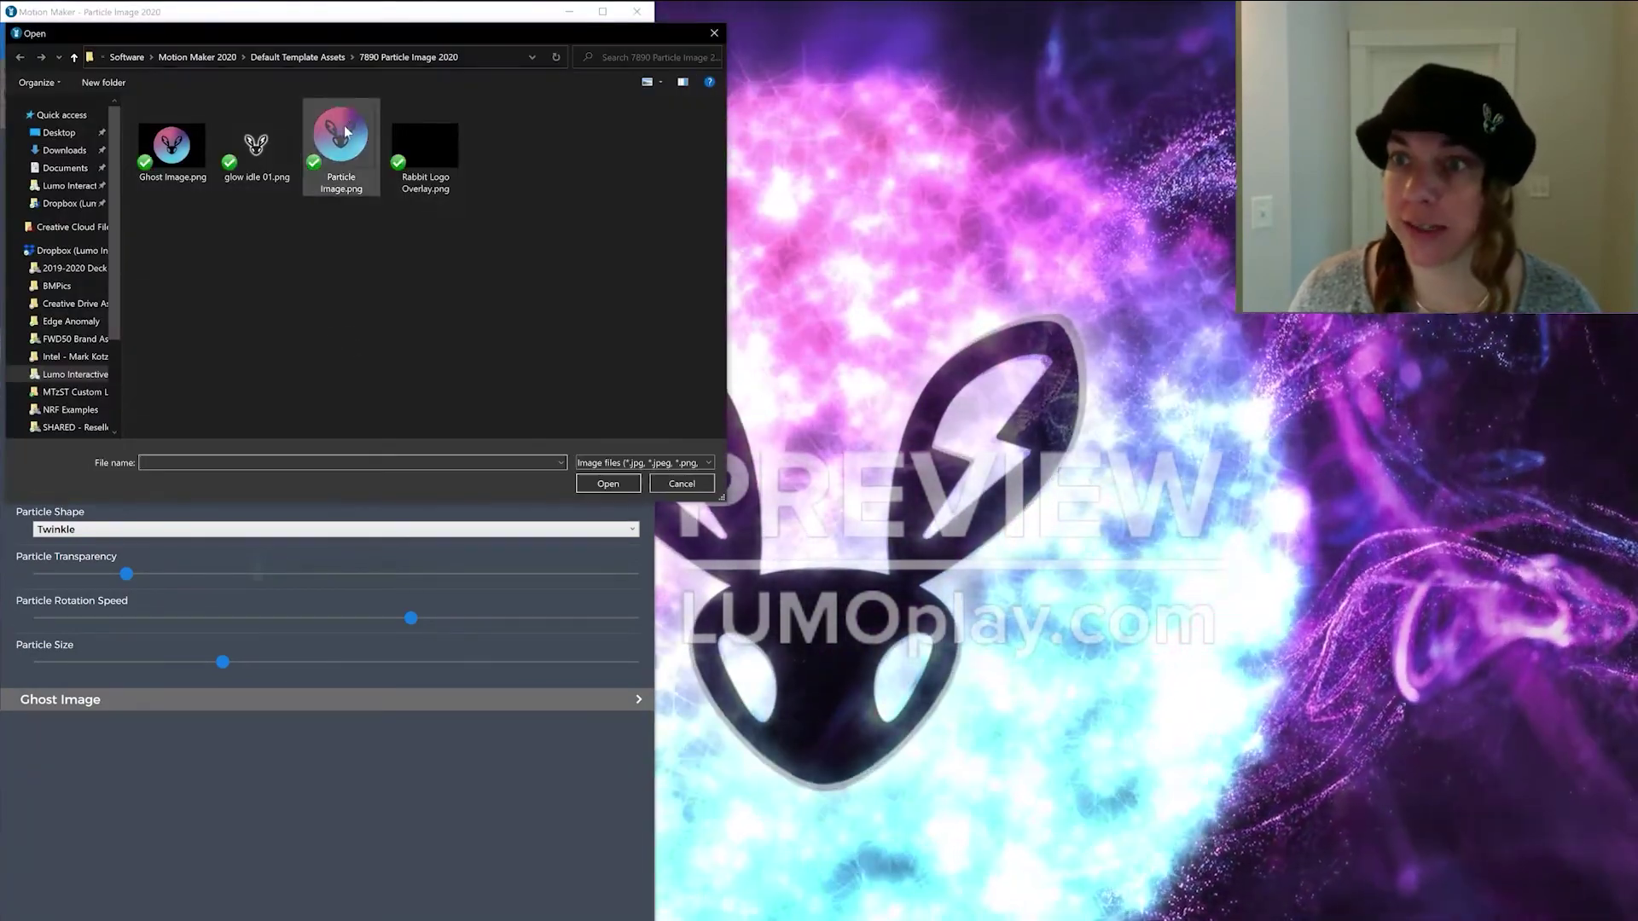
click(341, 141)
click(624, 486)
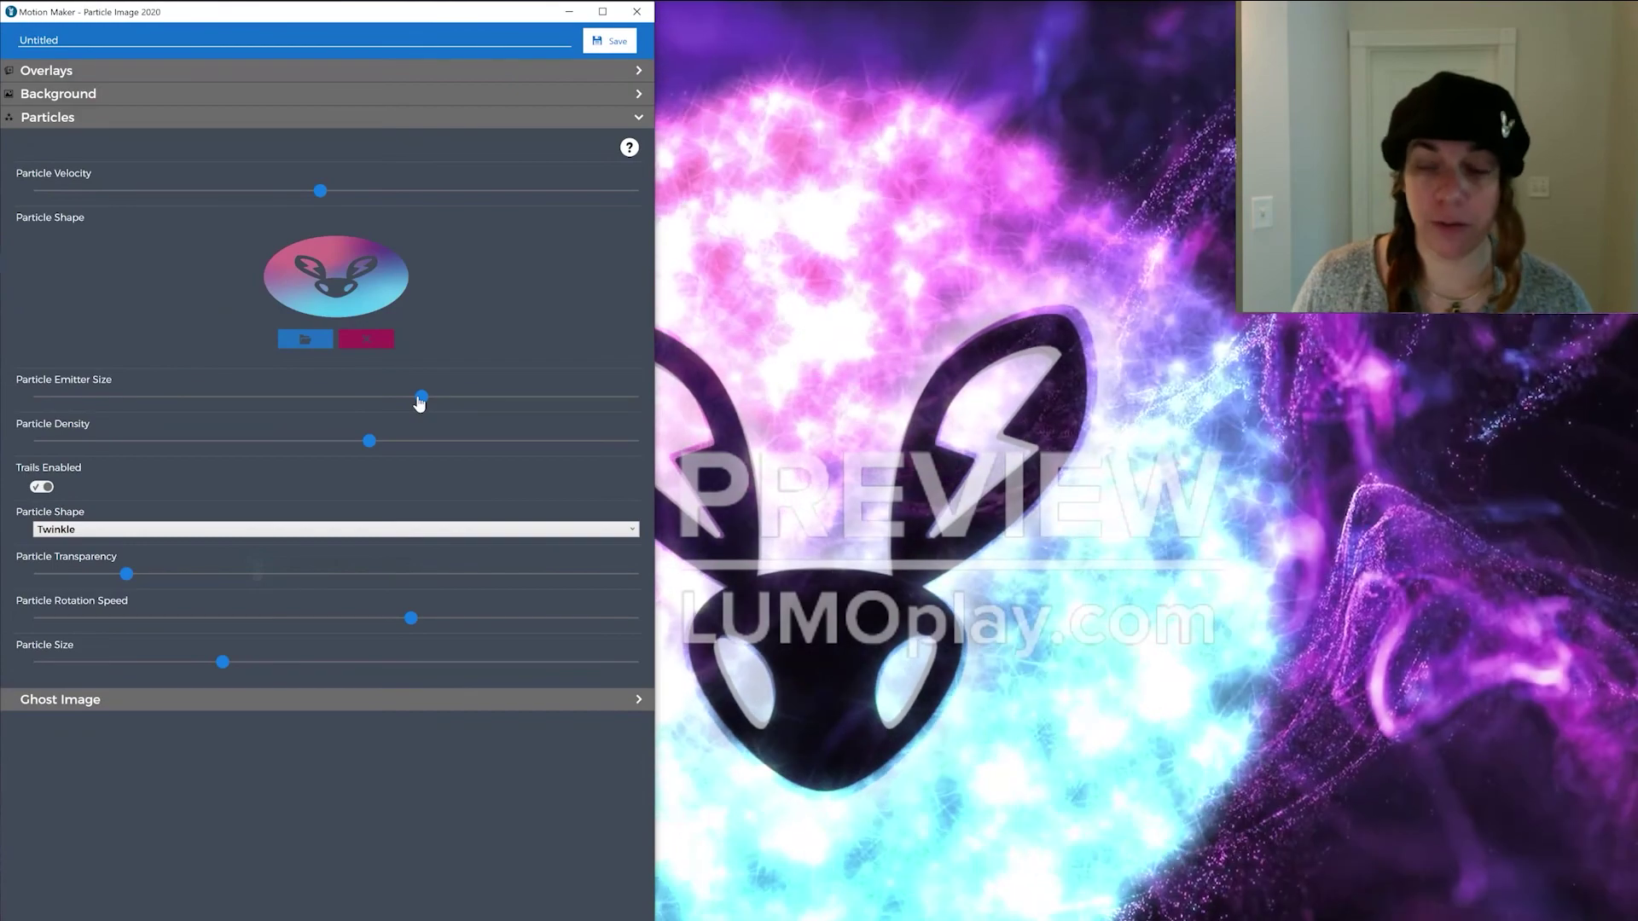
- Set the Particle Emitter Size slider to roughly the middle of its range
mouse_move(419, 402)
mouse_down()
mouse_move(484, 403)
mouse_move(338, 404)
mouse_up()
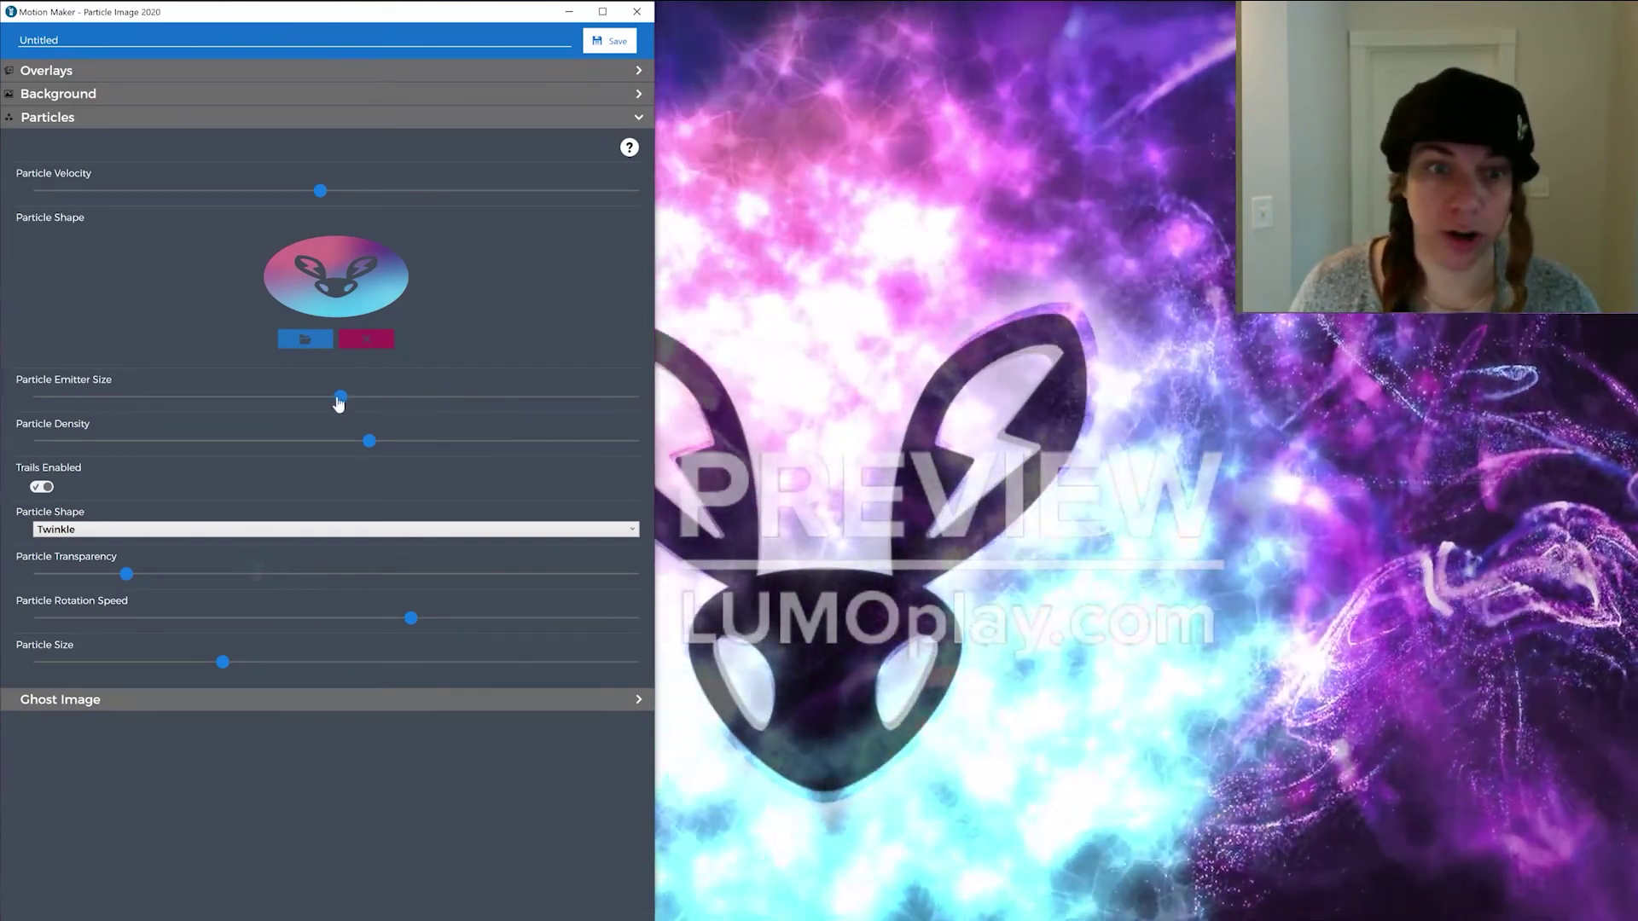
drag(339, 403, 372, 403)
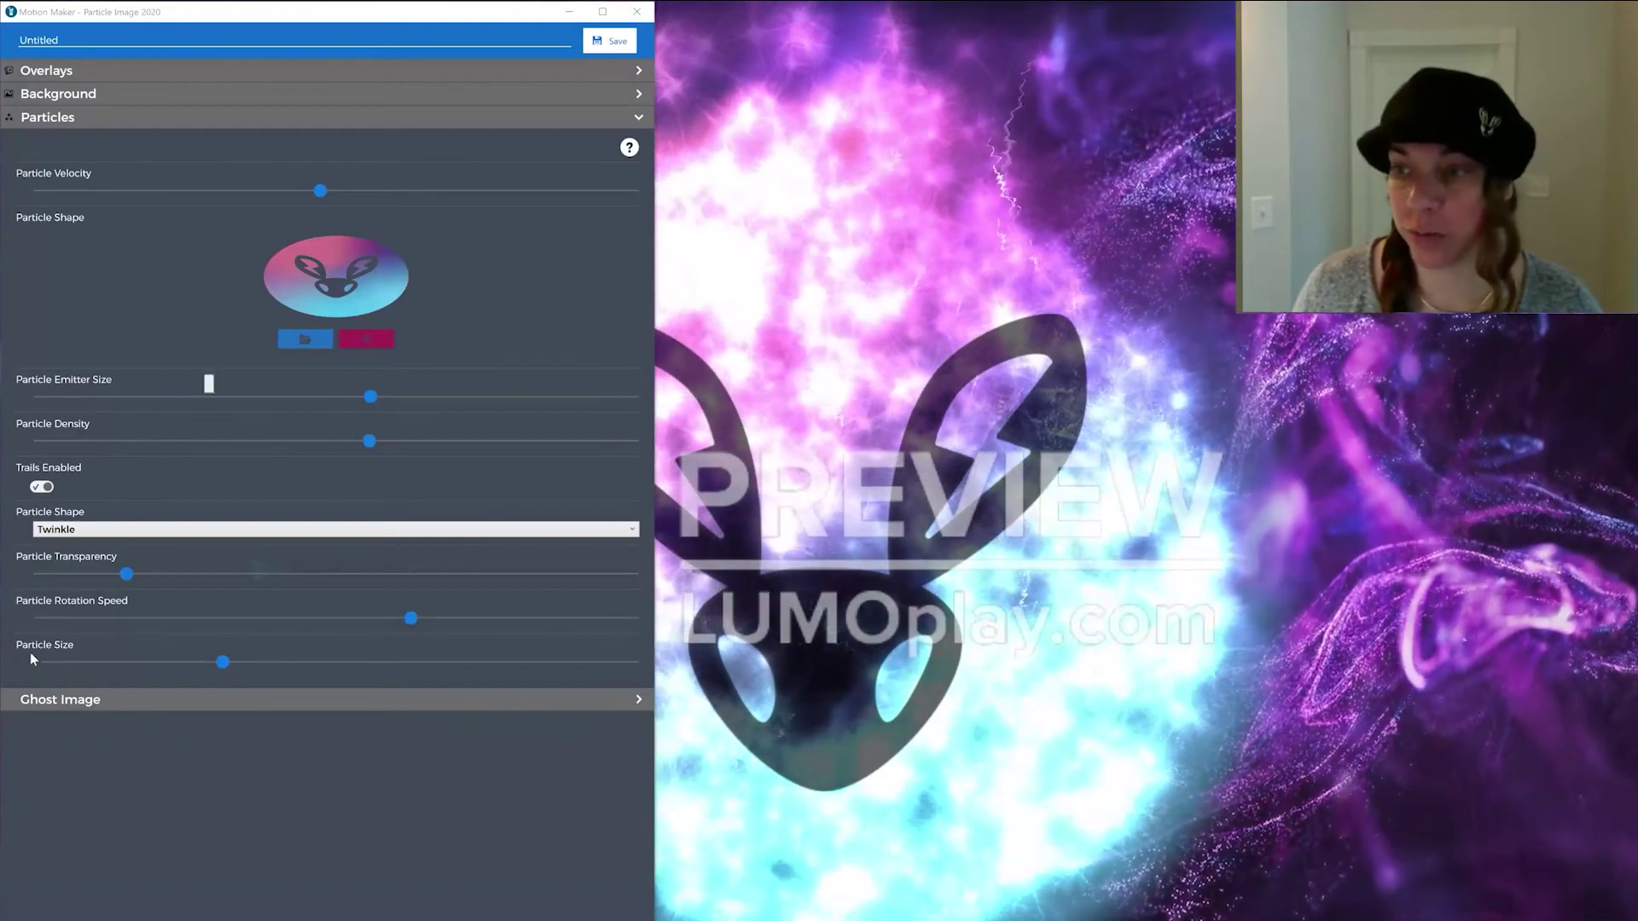
- Toggle trails off and back on, and try the Stars, Nebula and Twinkle particle shapes
click(42, 486)
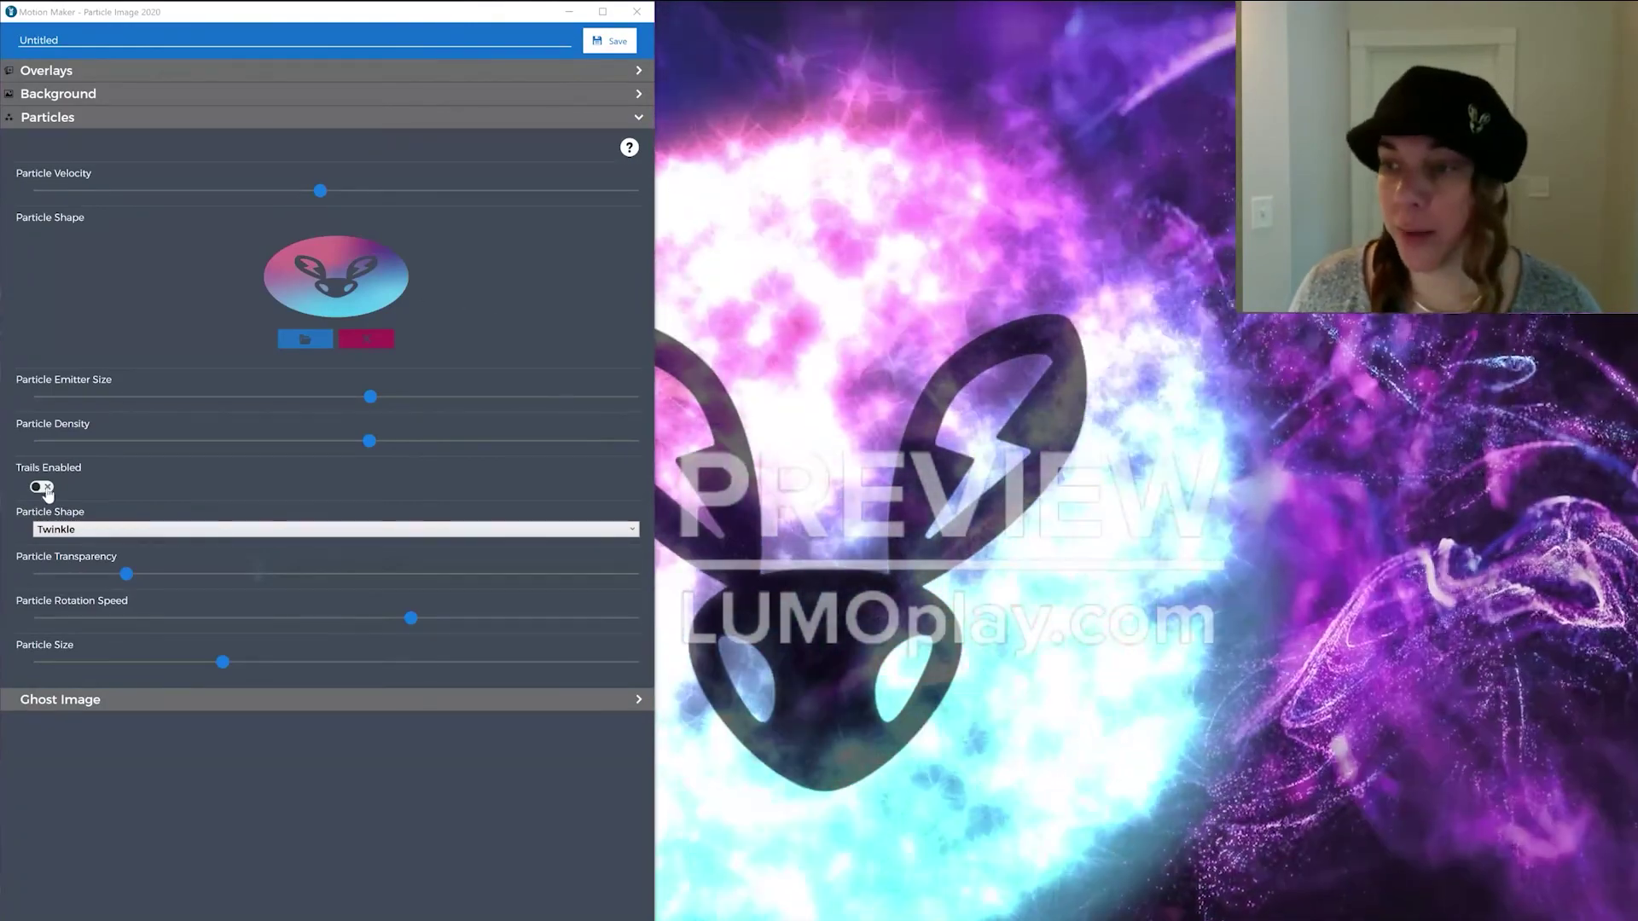
click(42, 487)
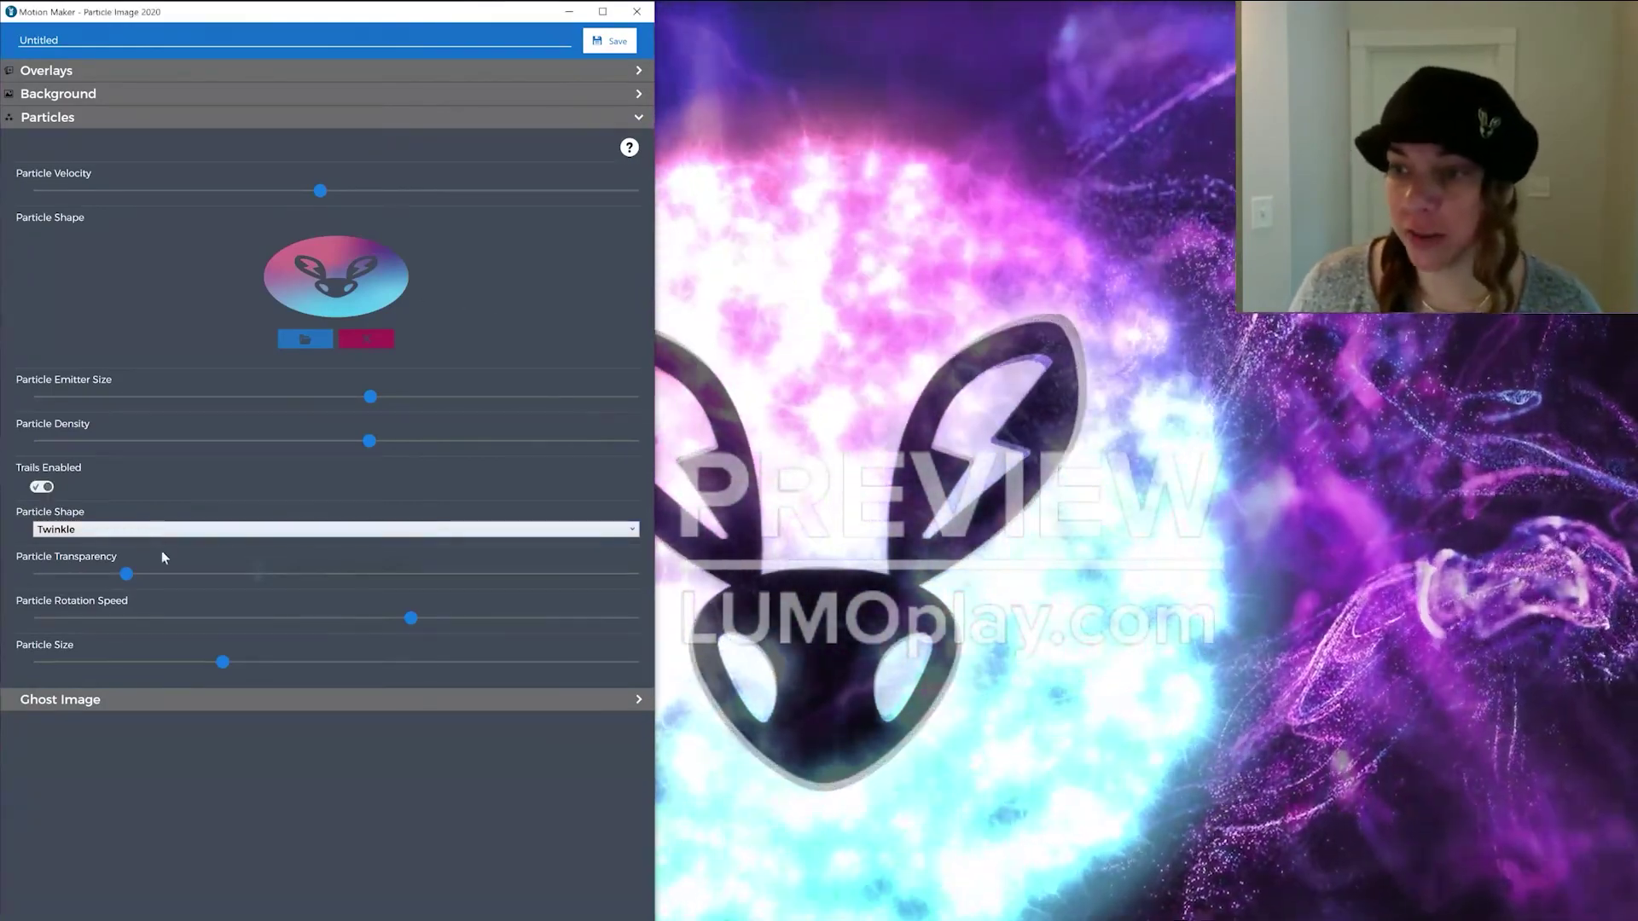
click(220, 530)
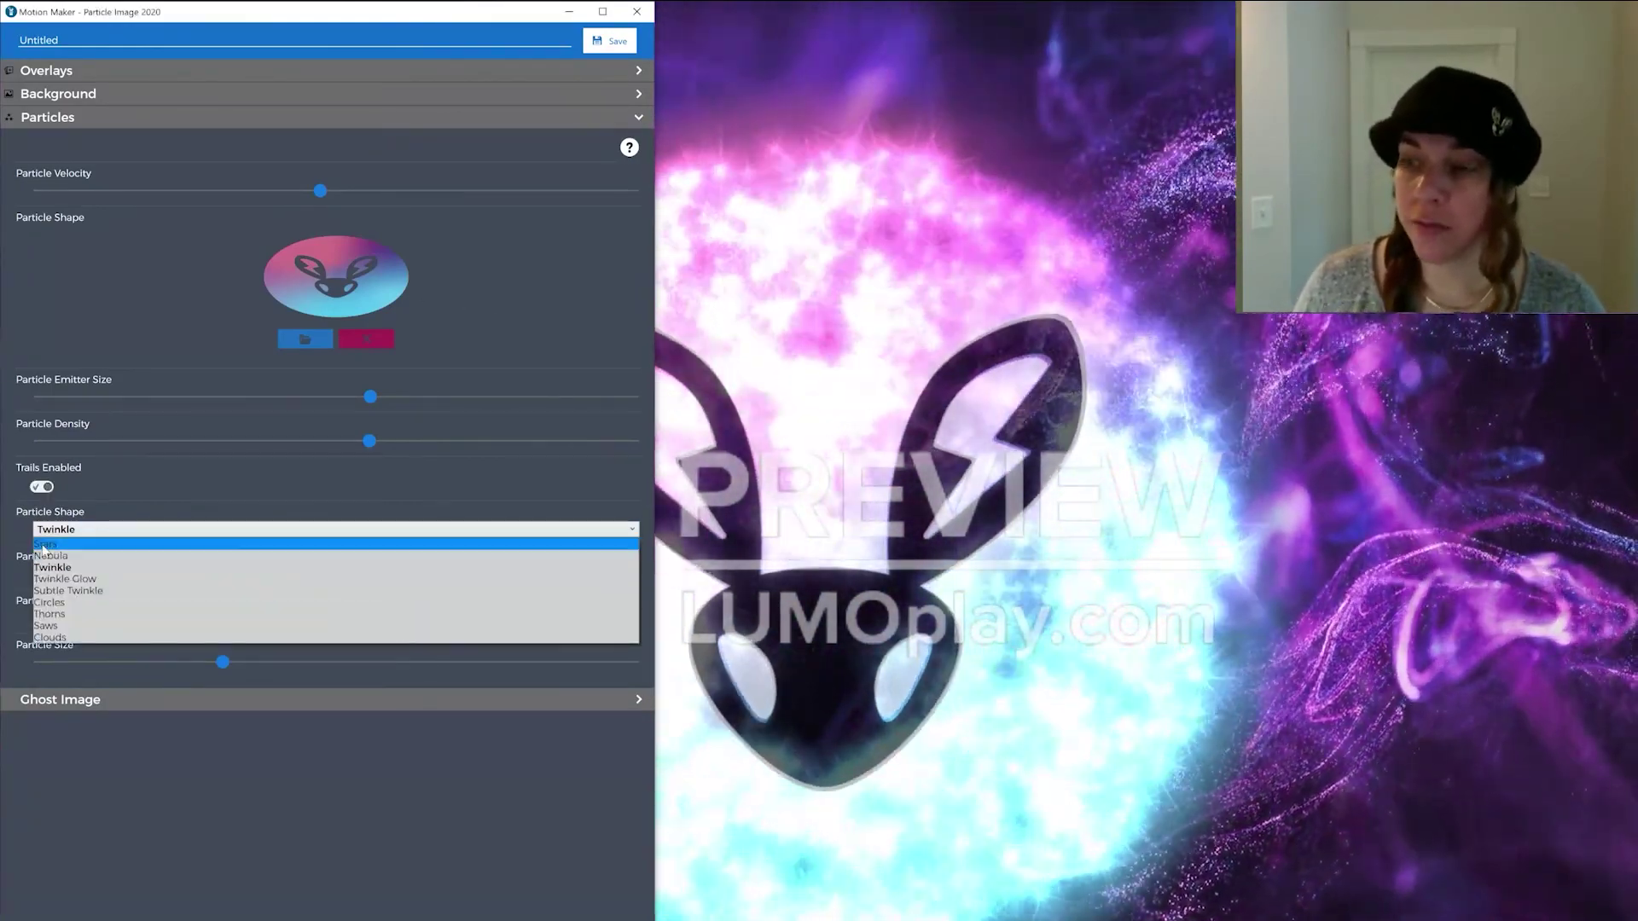
click(60, 556)
click(61, 555)
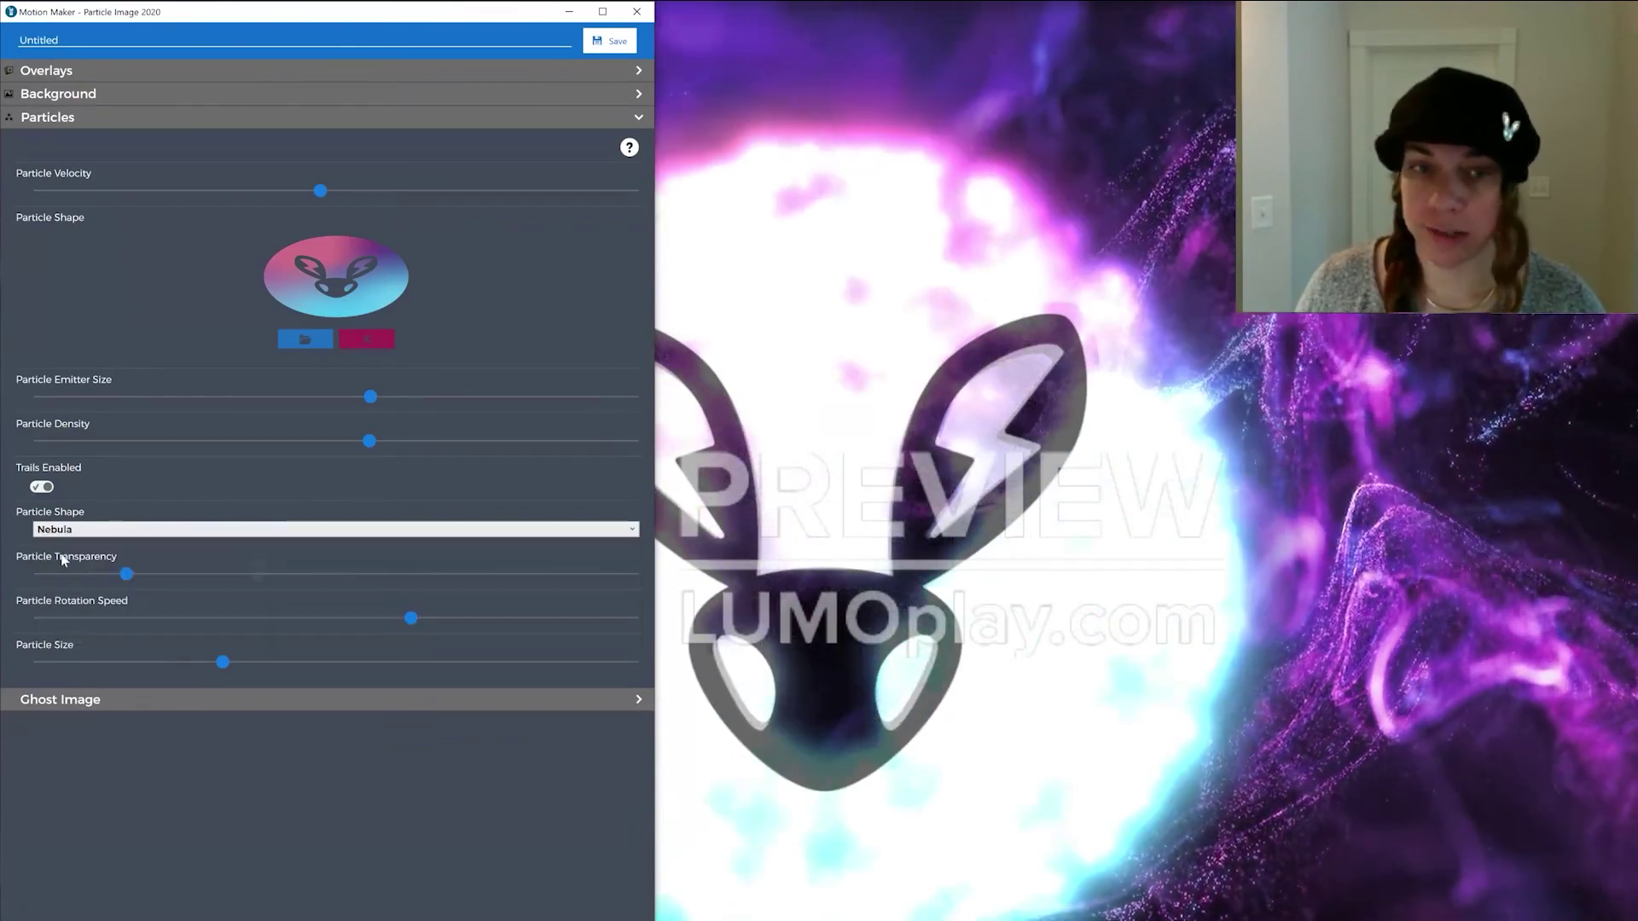
click(92, 530)
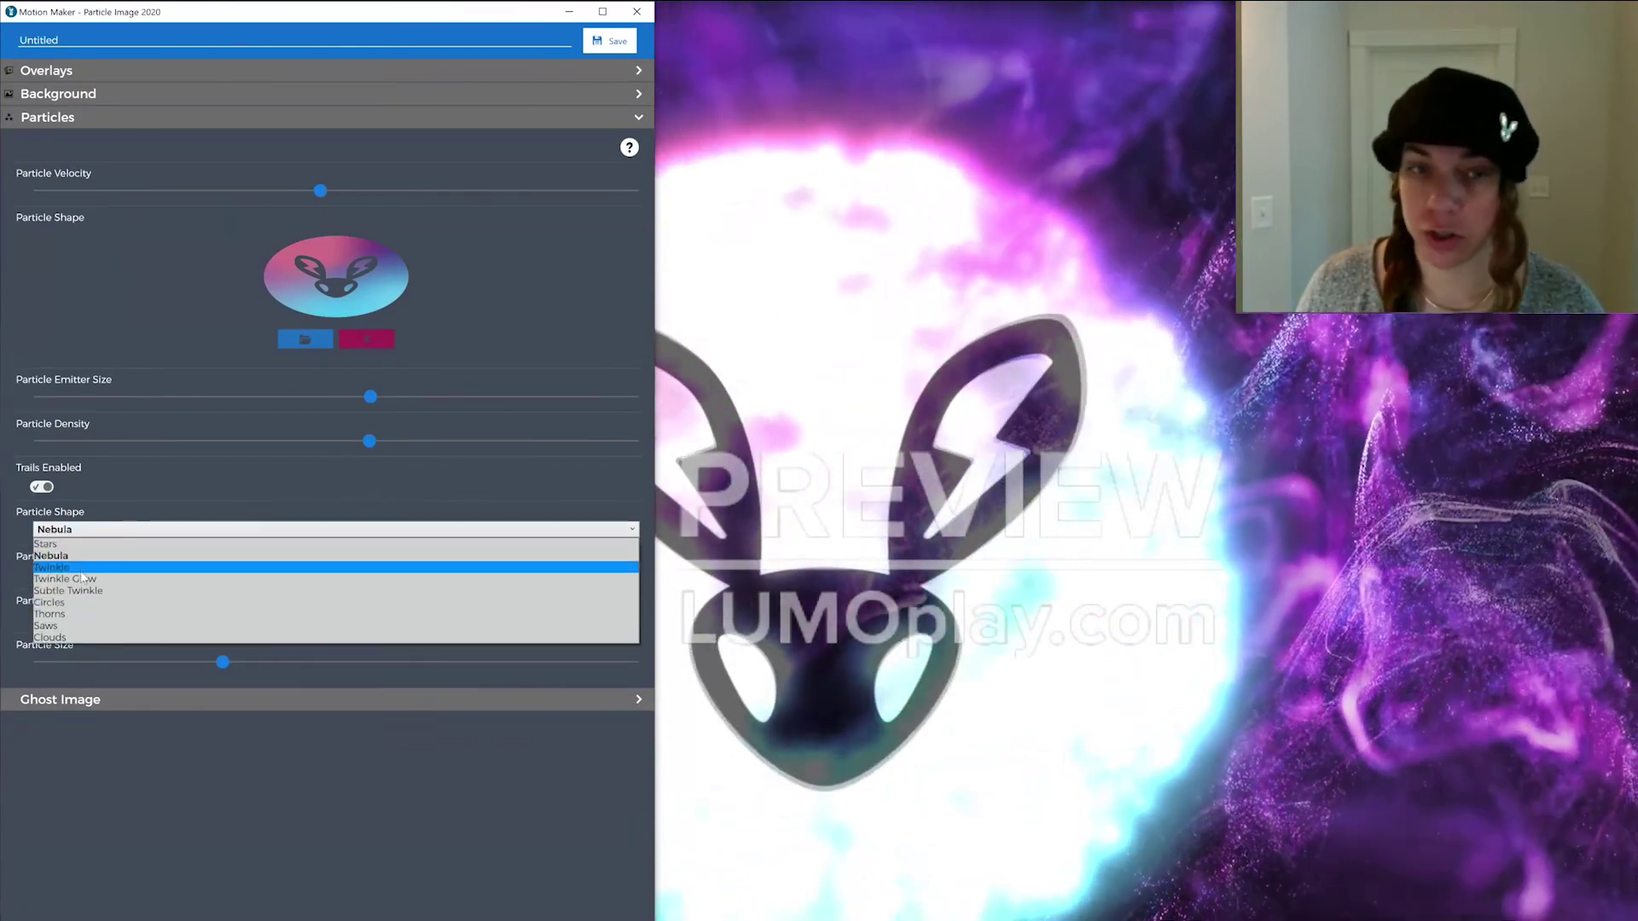
click(97, 563)
- Try Twinkle Glow and Subtle Twinkle, settle on Stars, and lower transparency slightly
click(93, 529)
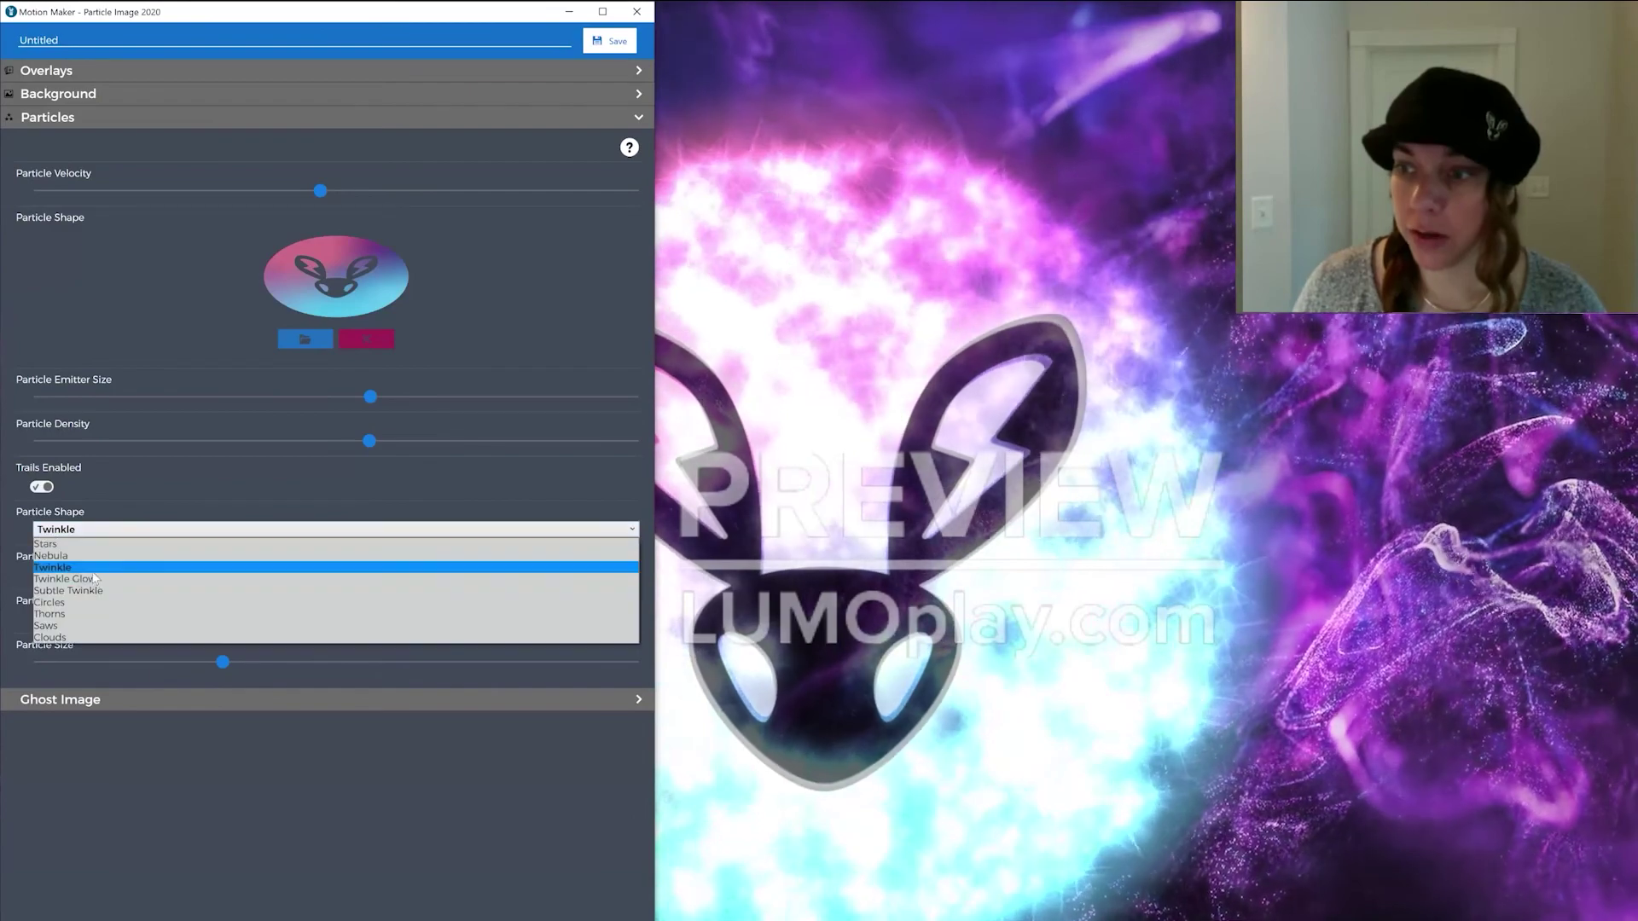
click(94, 586)
click(151, 528)
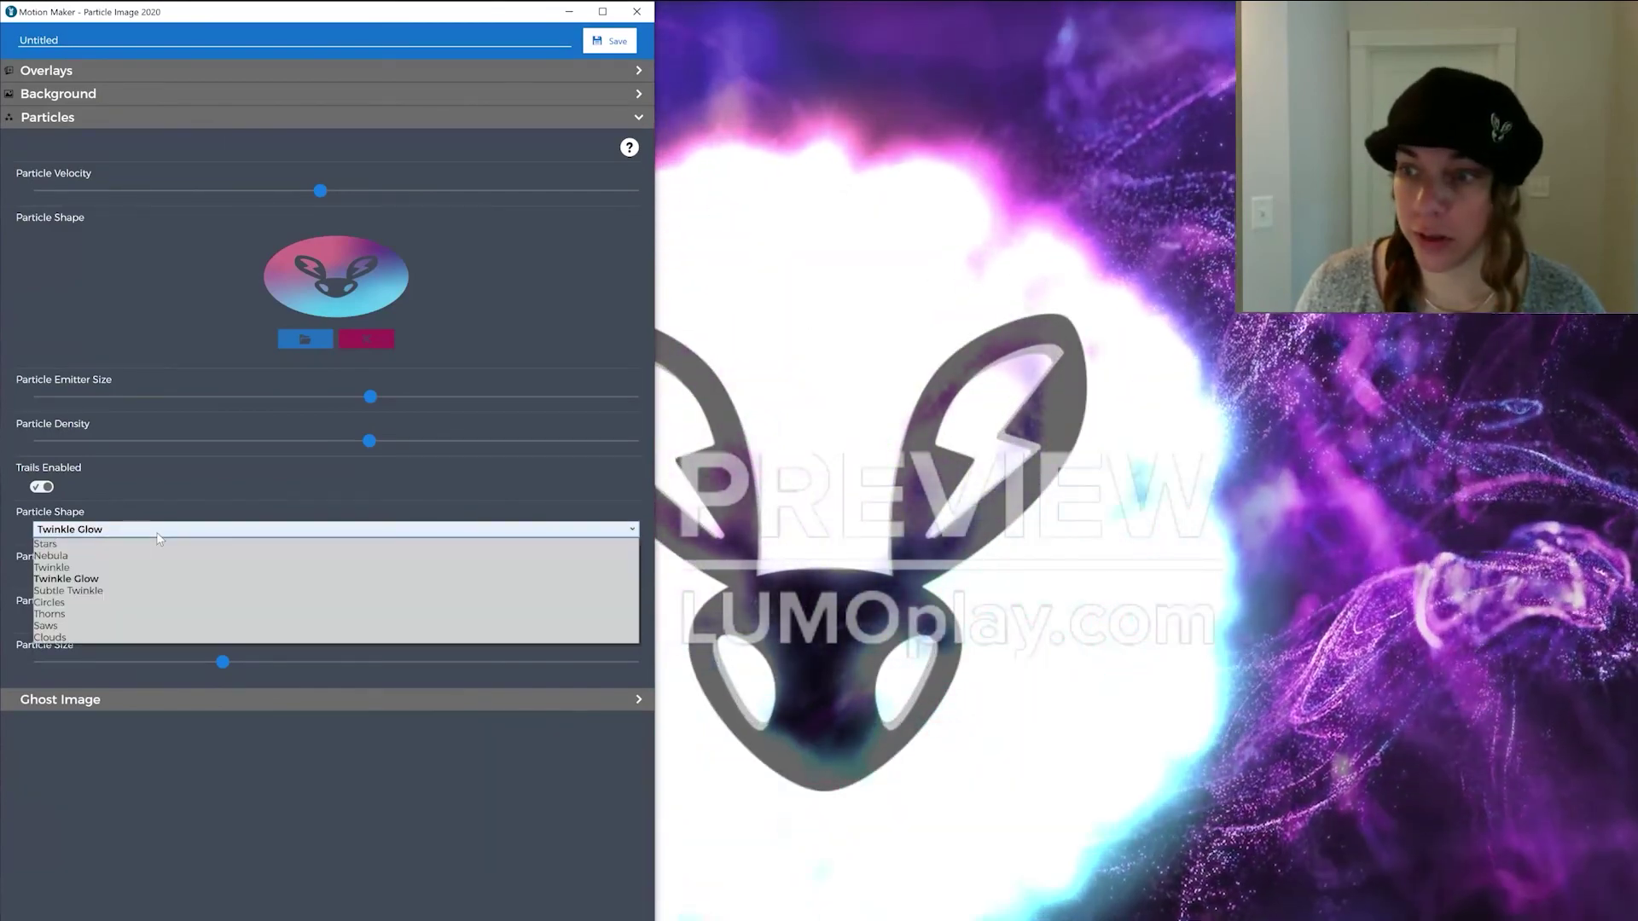
click(130, 591)
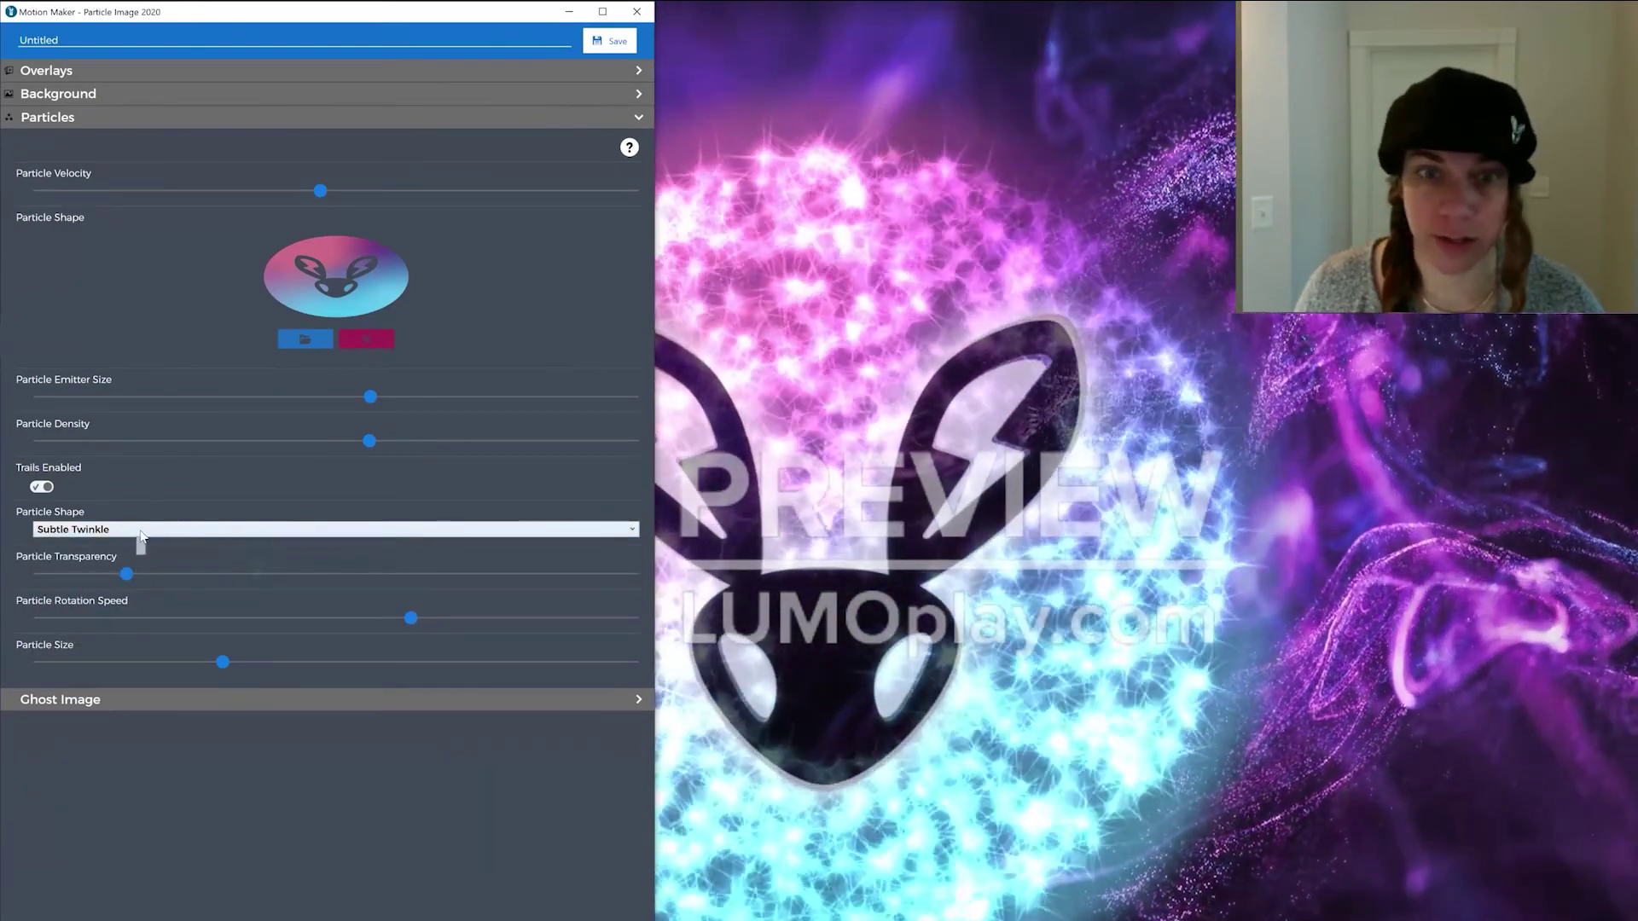
click(141, 529)
click(212, 520)
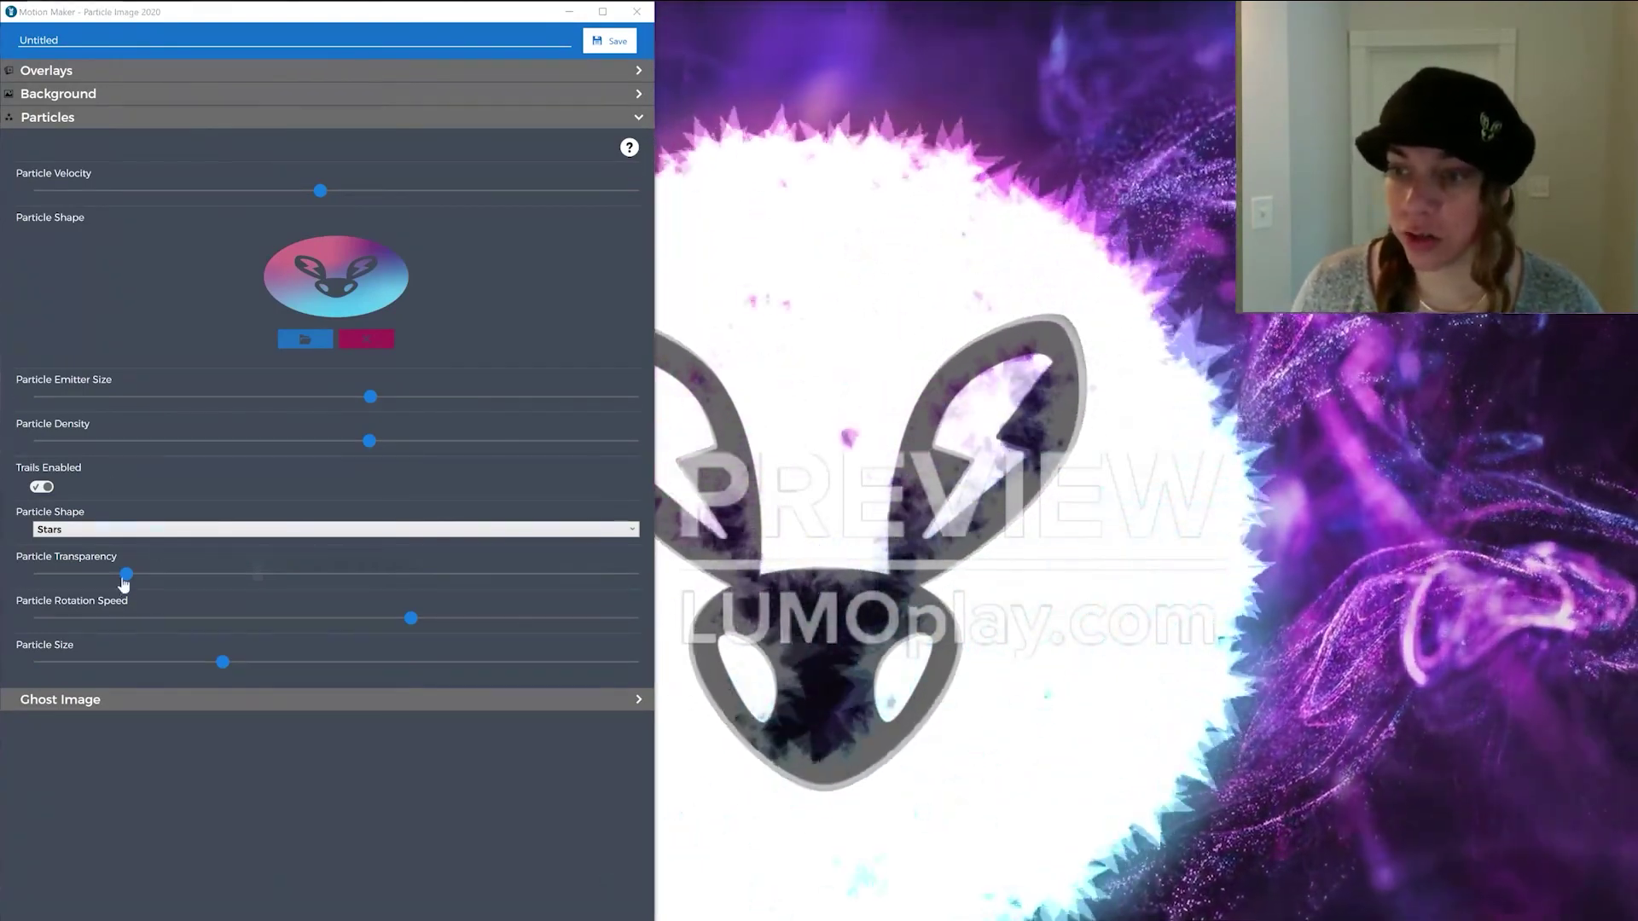
drag(124, 574, 114, 575)
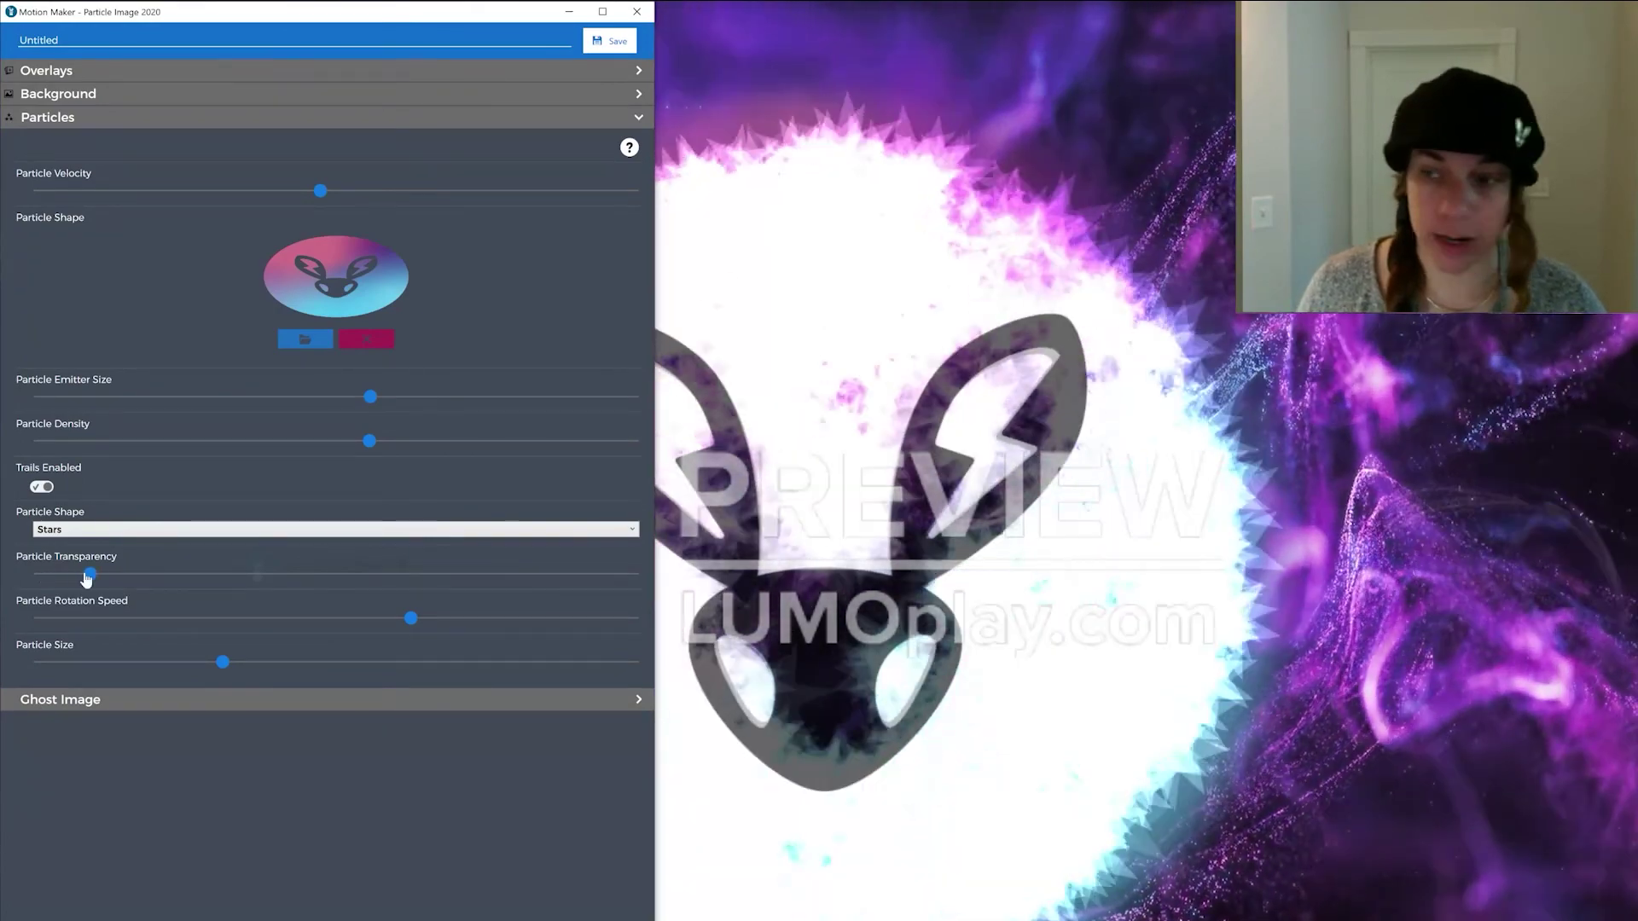
- Lower the particle transparency and make the particles spin faster
drag(87, 580, 43, 576)
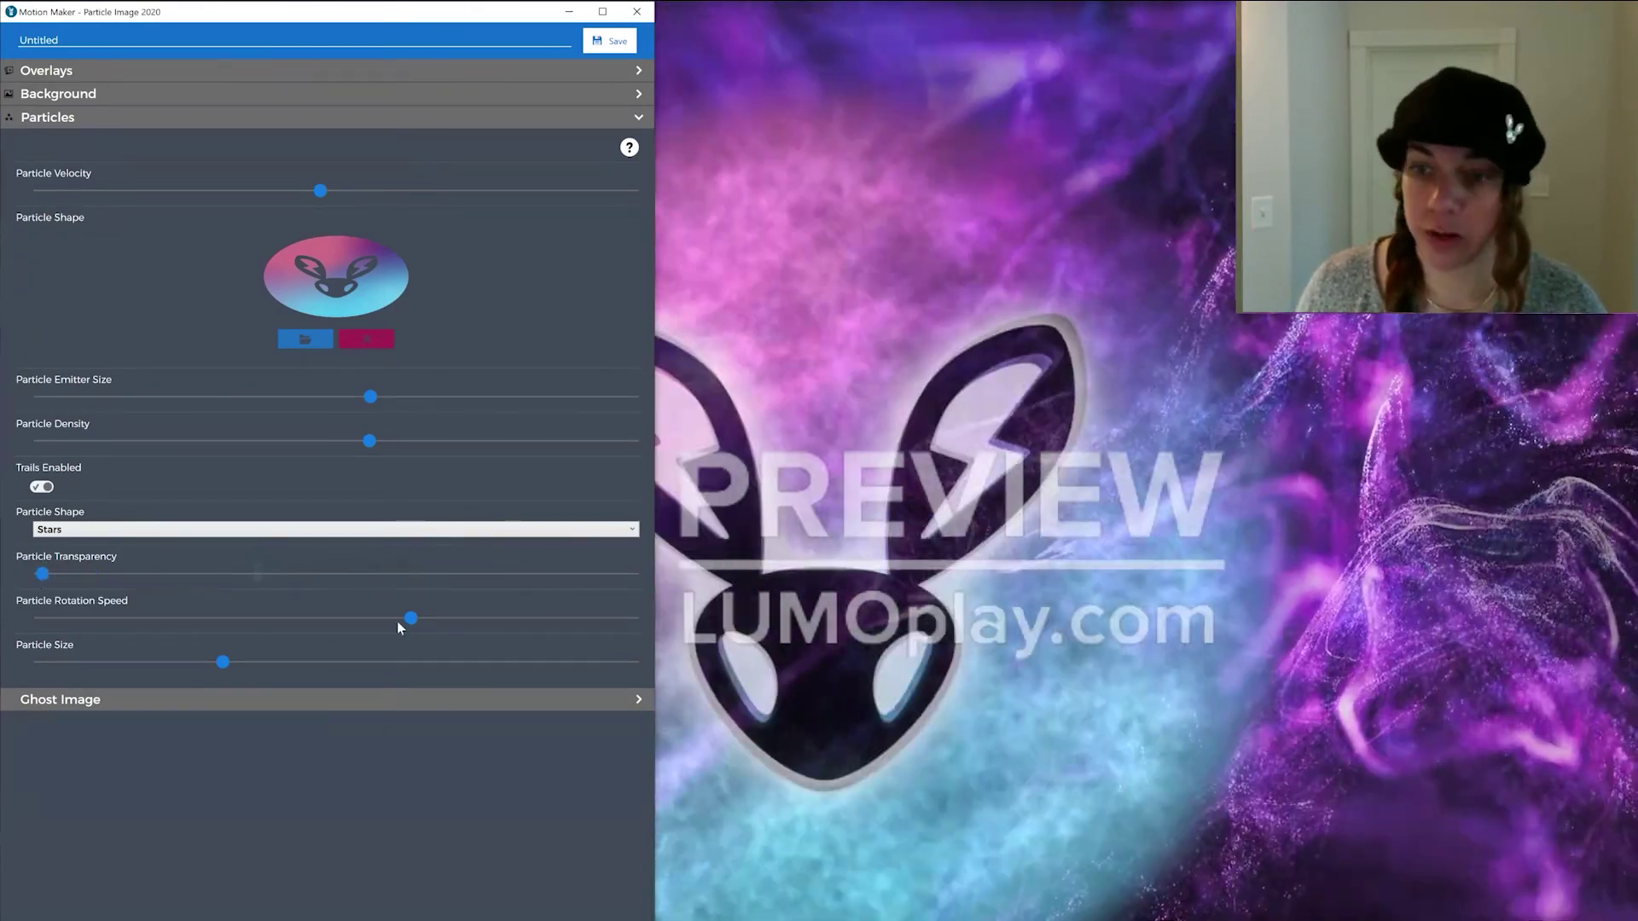
drag(411, 618, 592, 620)
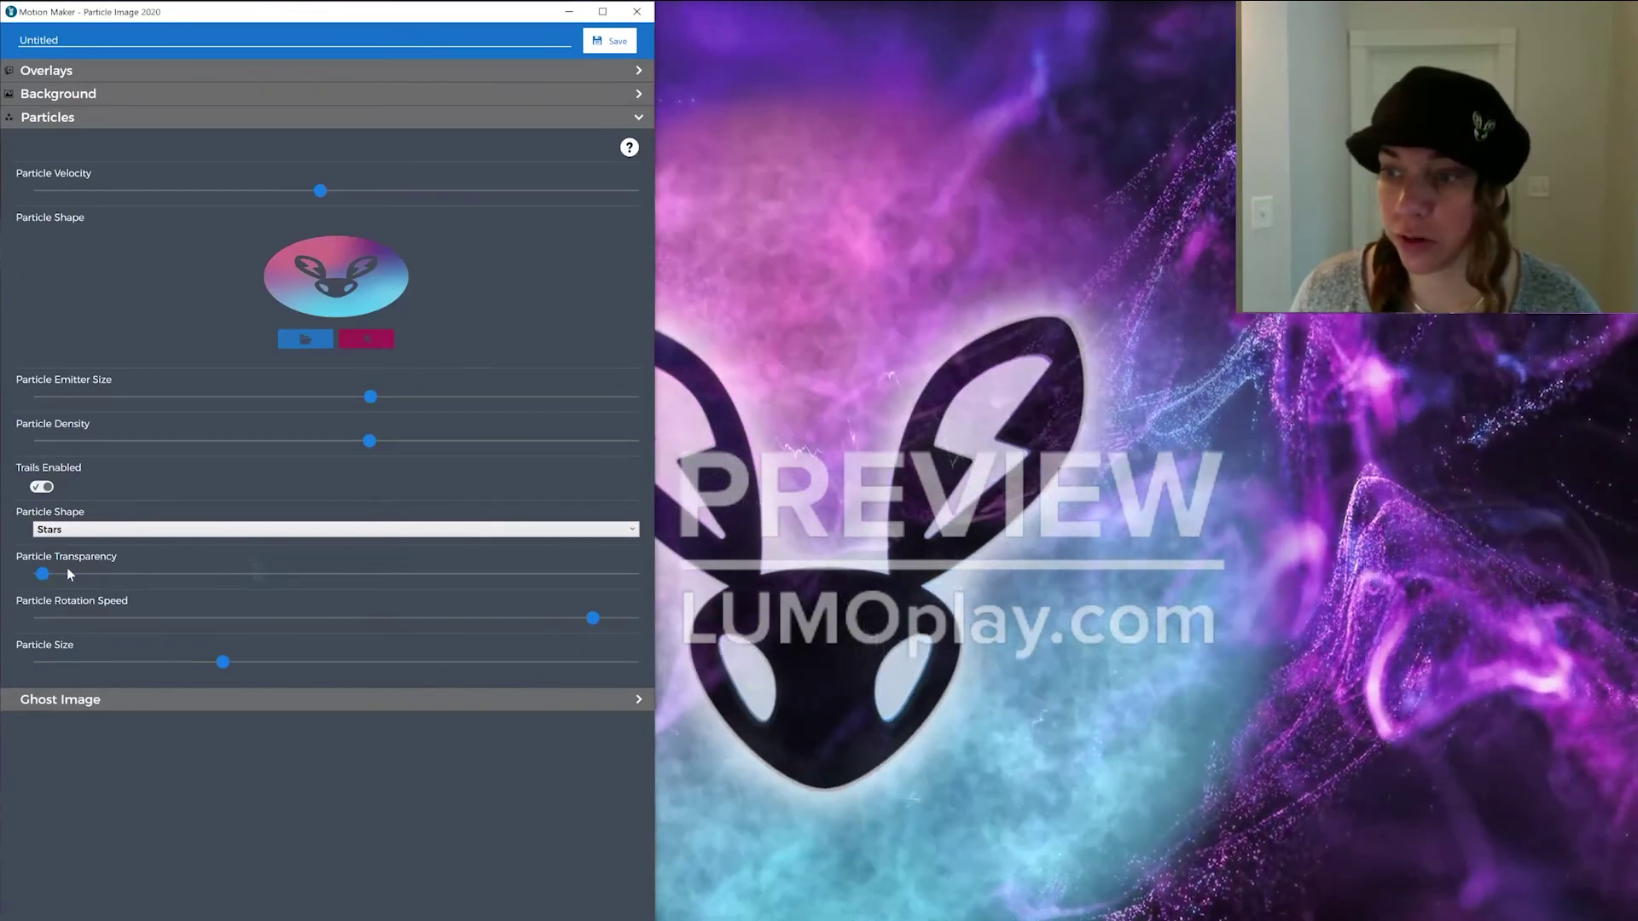
mouse_move(53, 576)
mouse_down()
mouse_move(95, 569)
mouse_move(76, 579)
mouse_up()
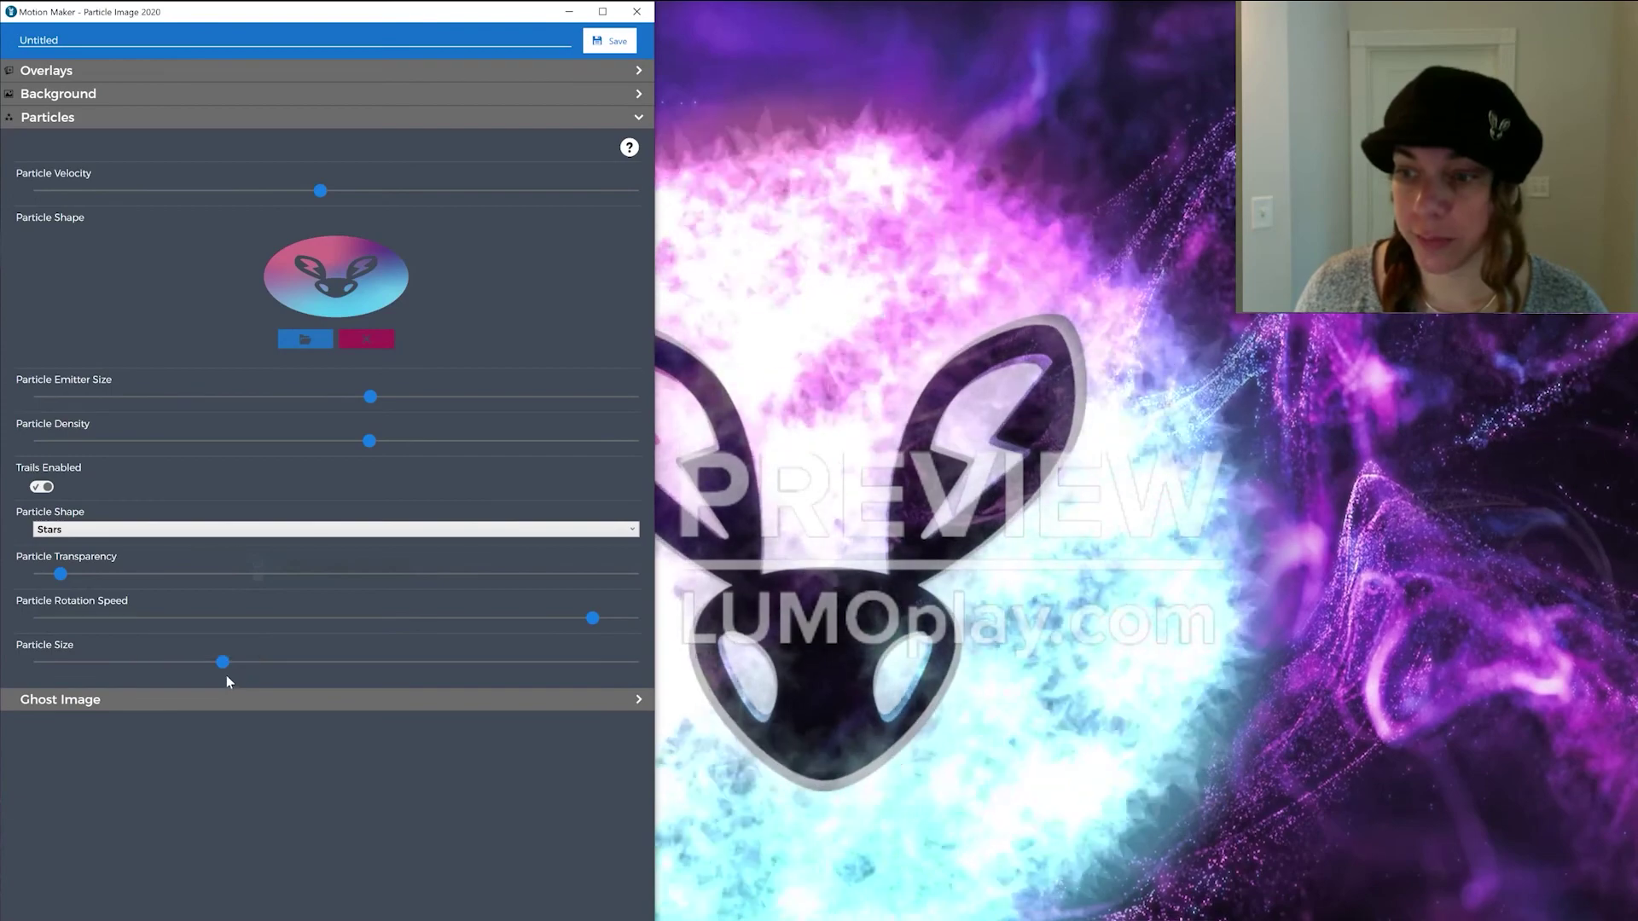
- Make the particles much smaller, raise particle density, and enlarge the emitter
drag(213, 663, 68, 668)
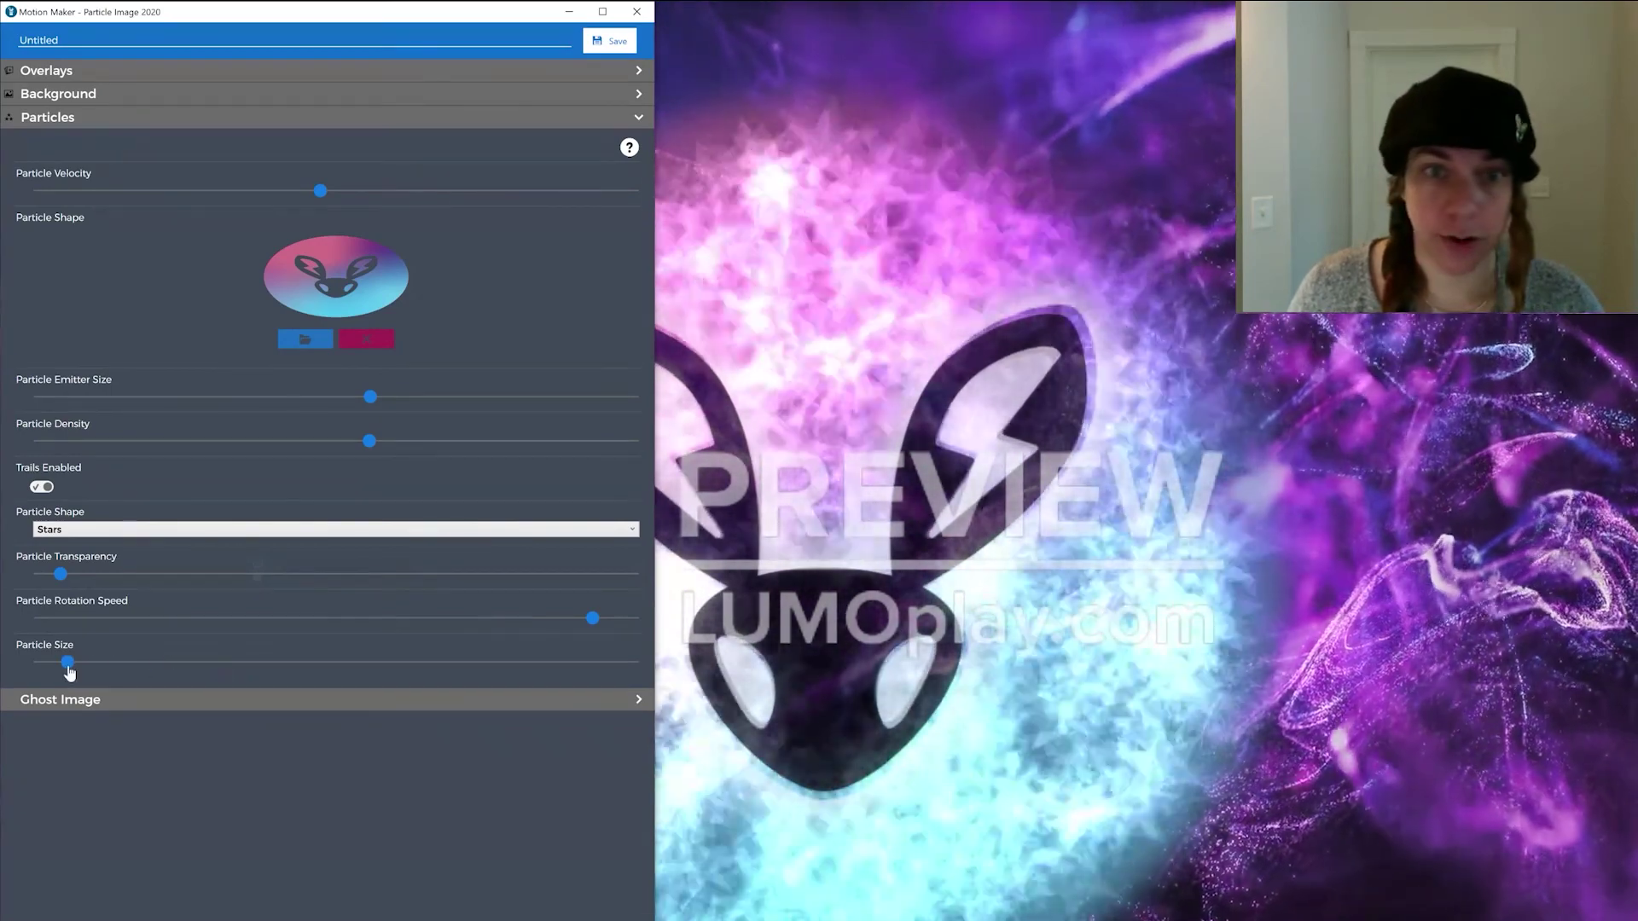
drag(70, 668, 86, 666)
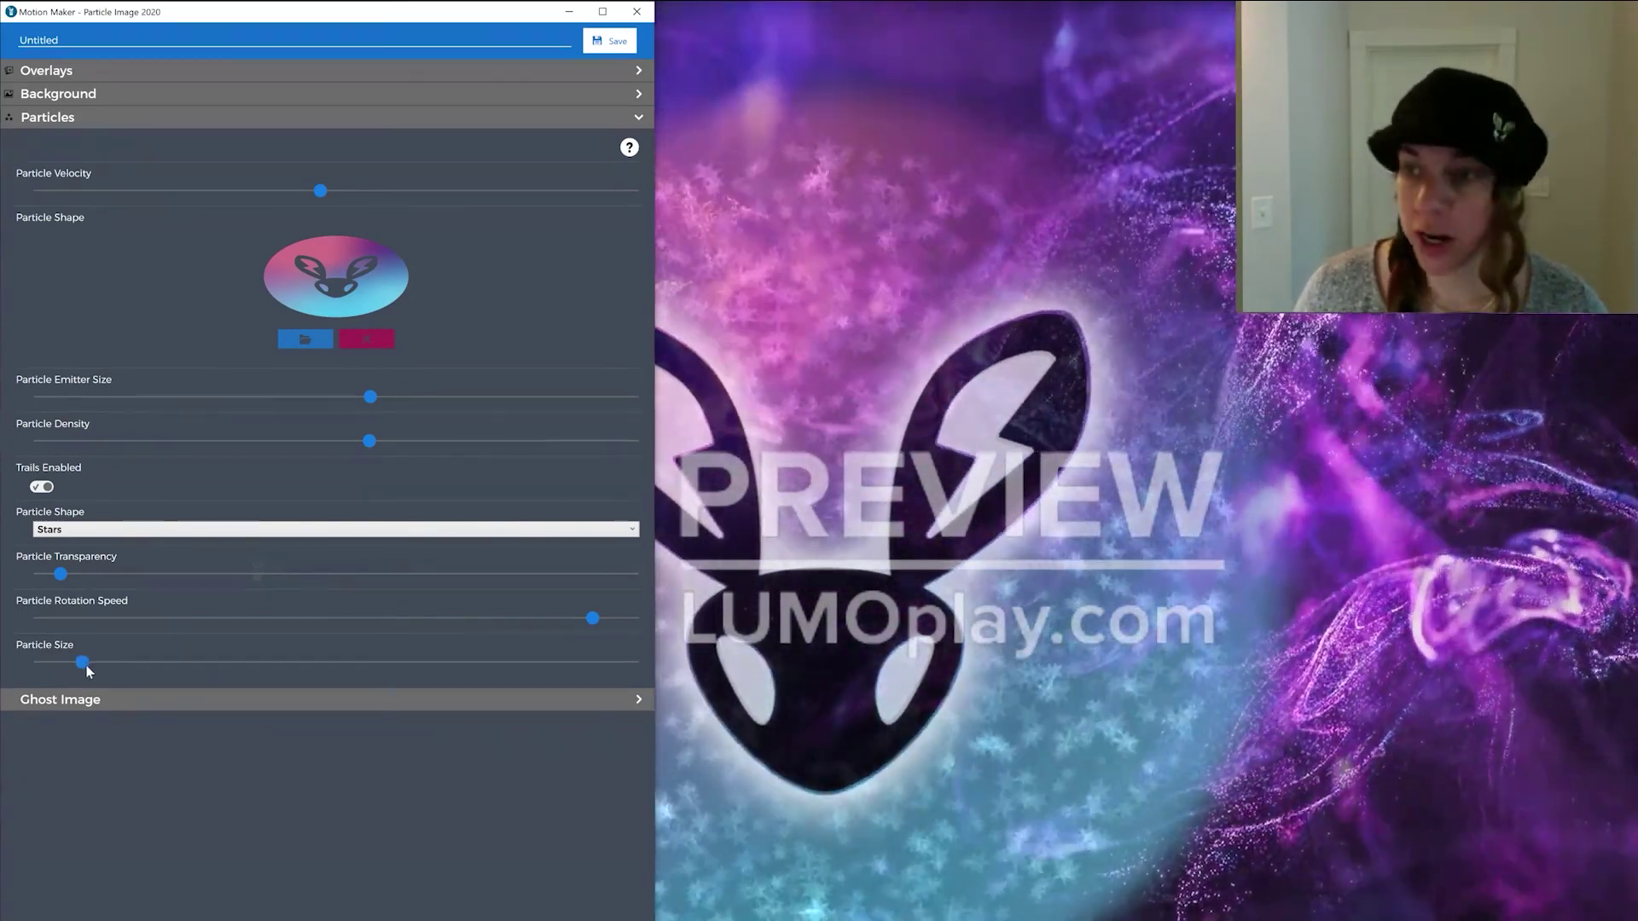
drag(389, 440, 559, 444)
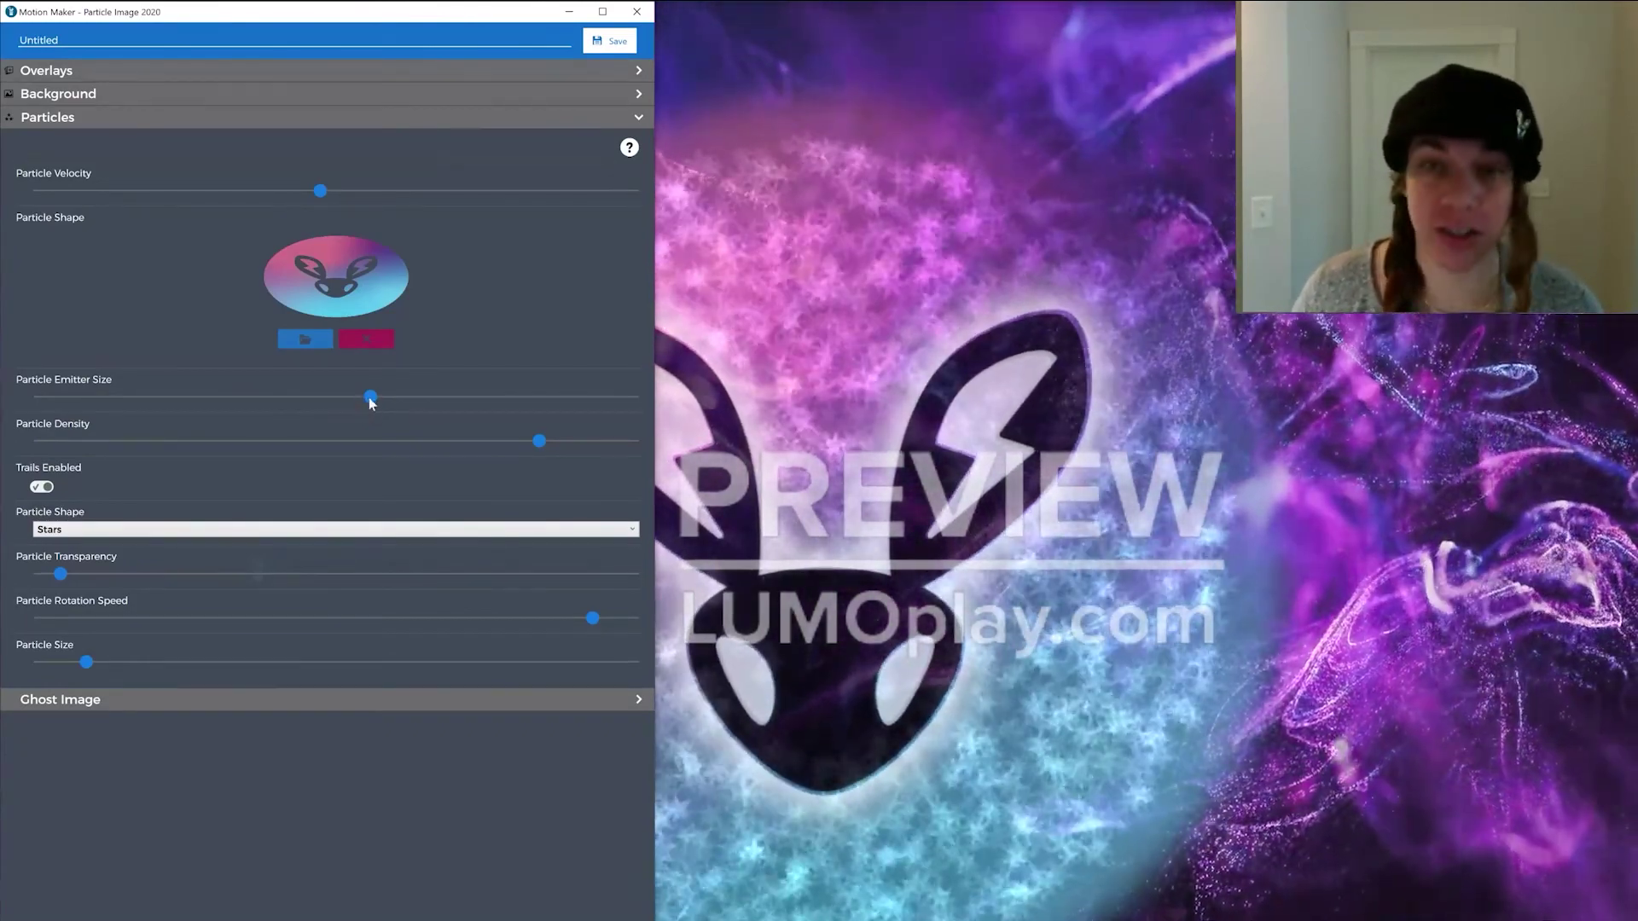
drag(534, 402, 542, 403)
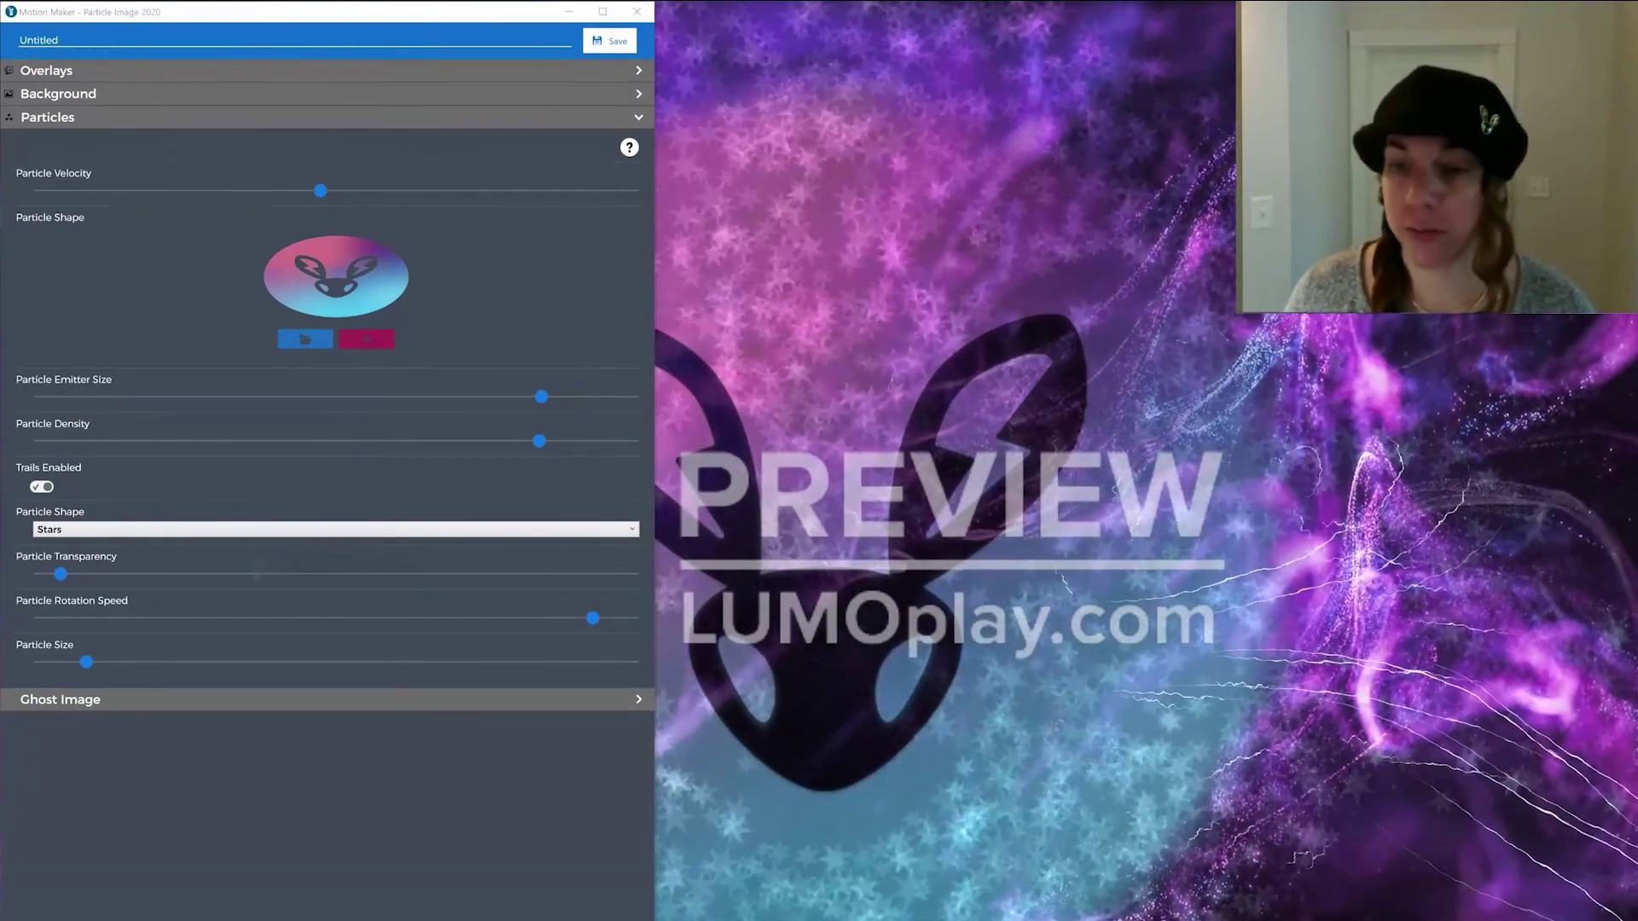
- Switch particles to Twinkle Glow and make them much less transparent
click(287, 529)
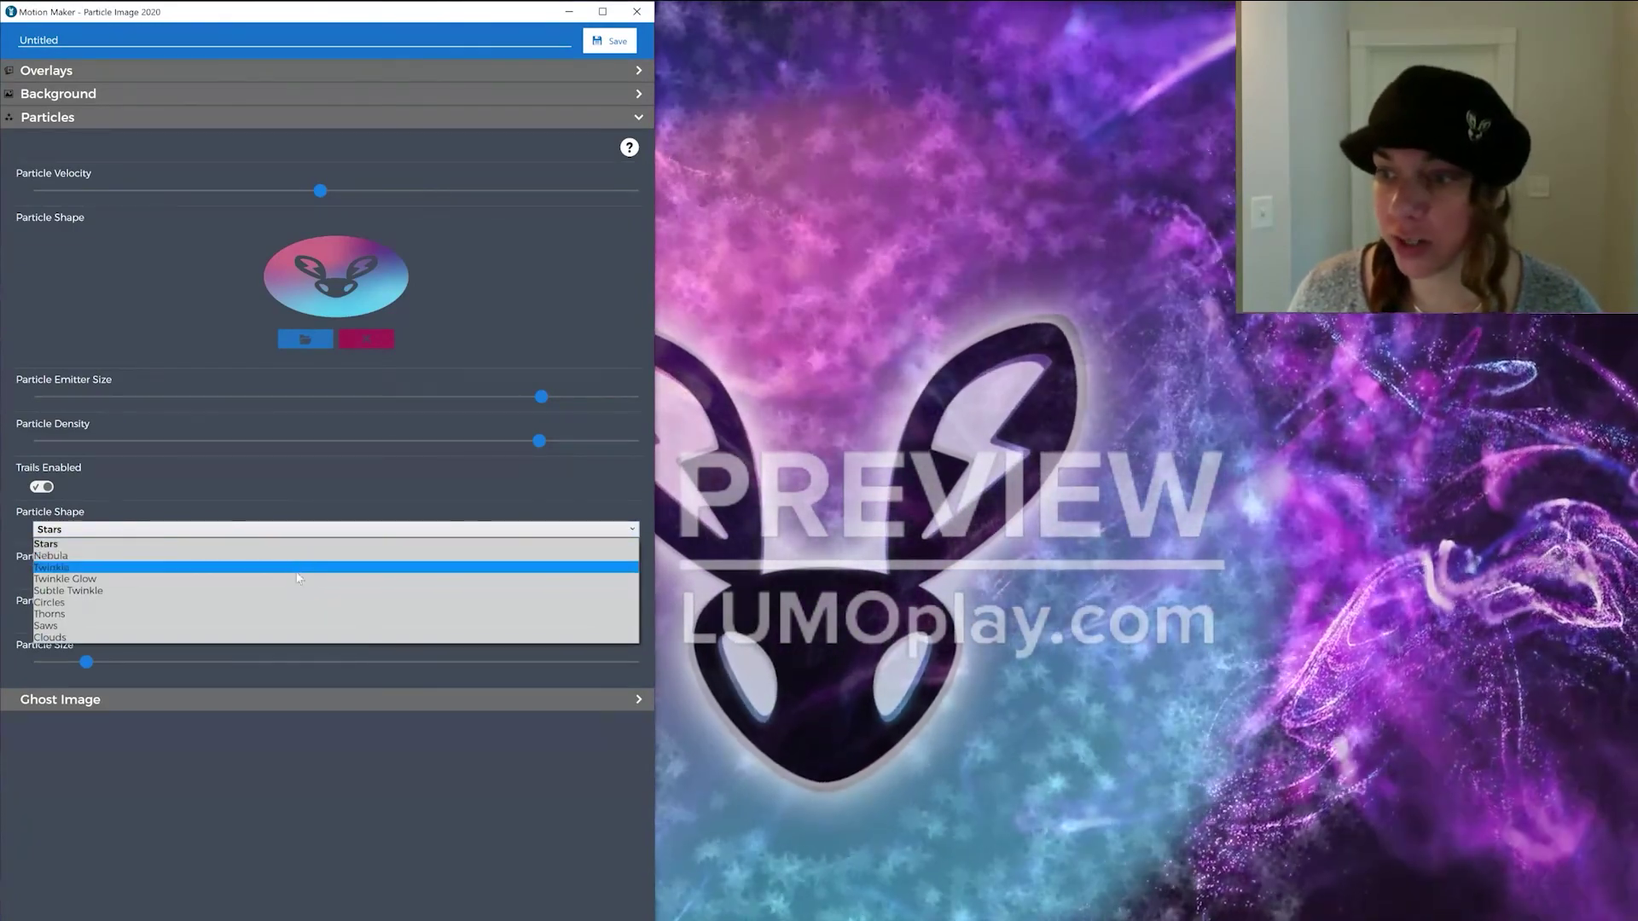
click(308, 580)
click(422, 399)
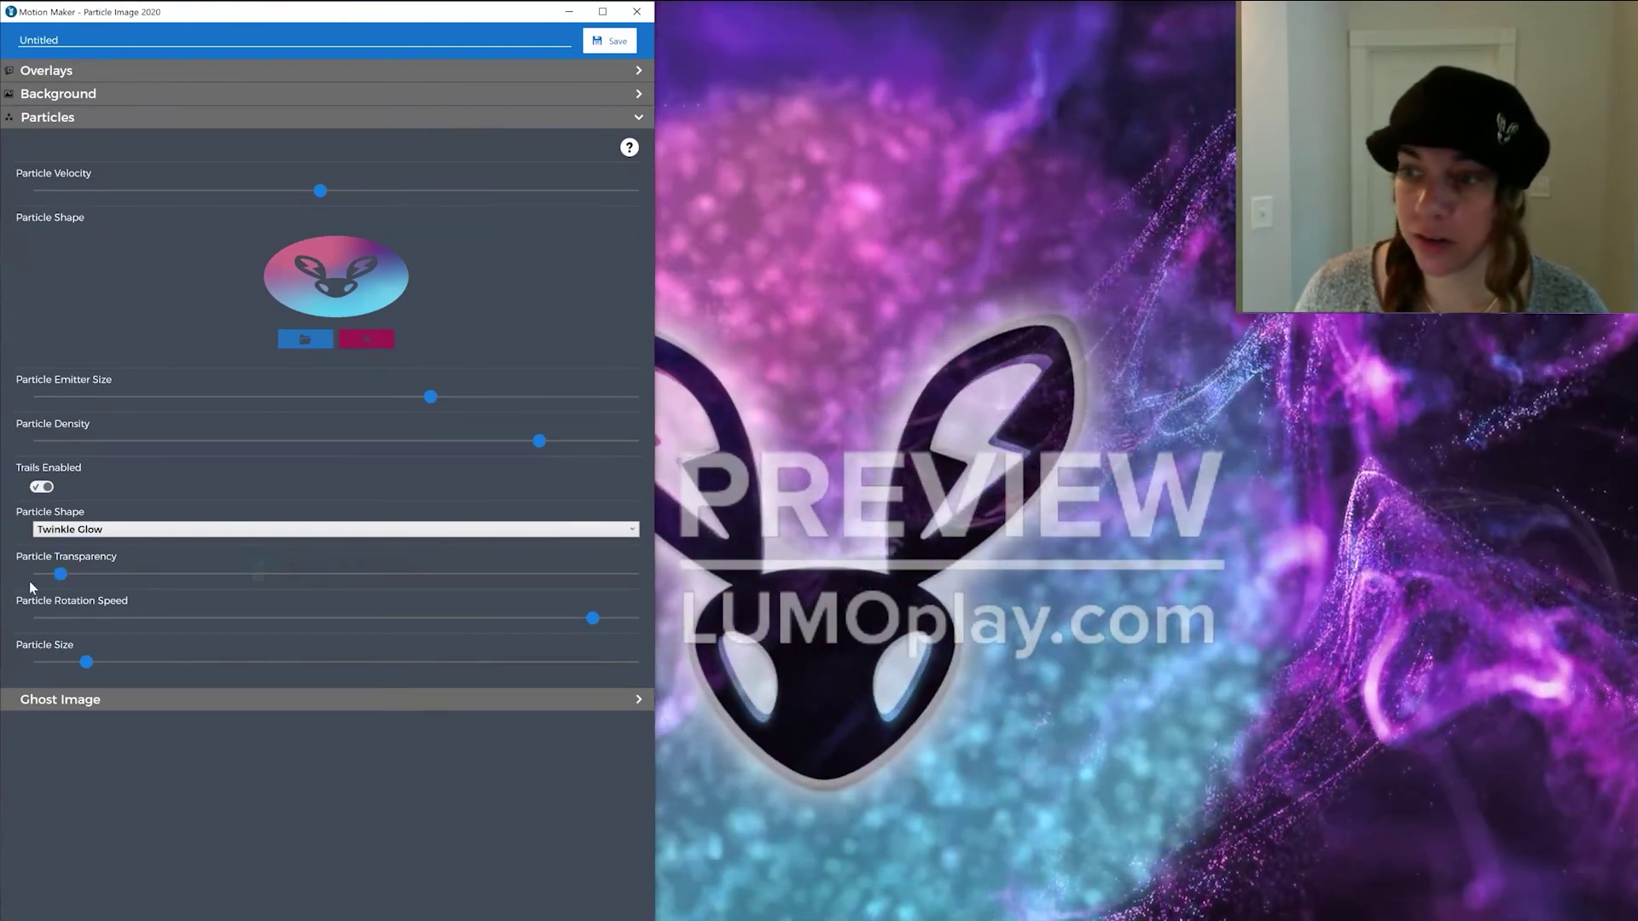
drag(60, 575, 384, 573)
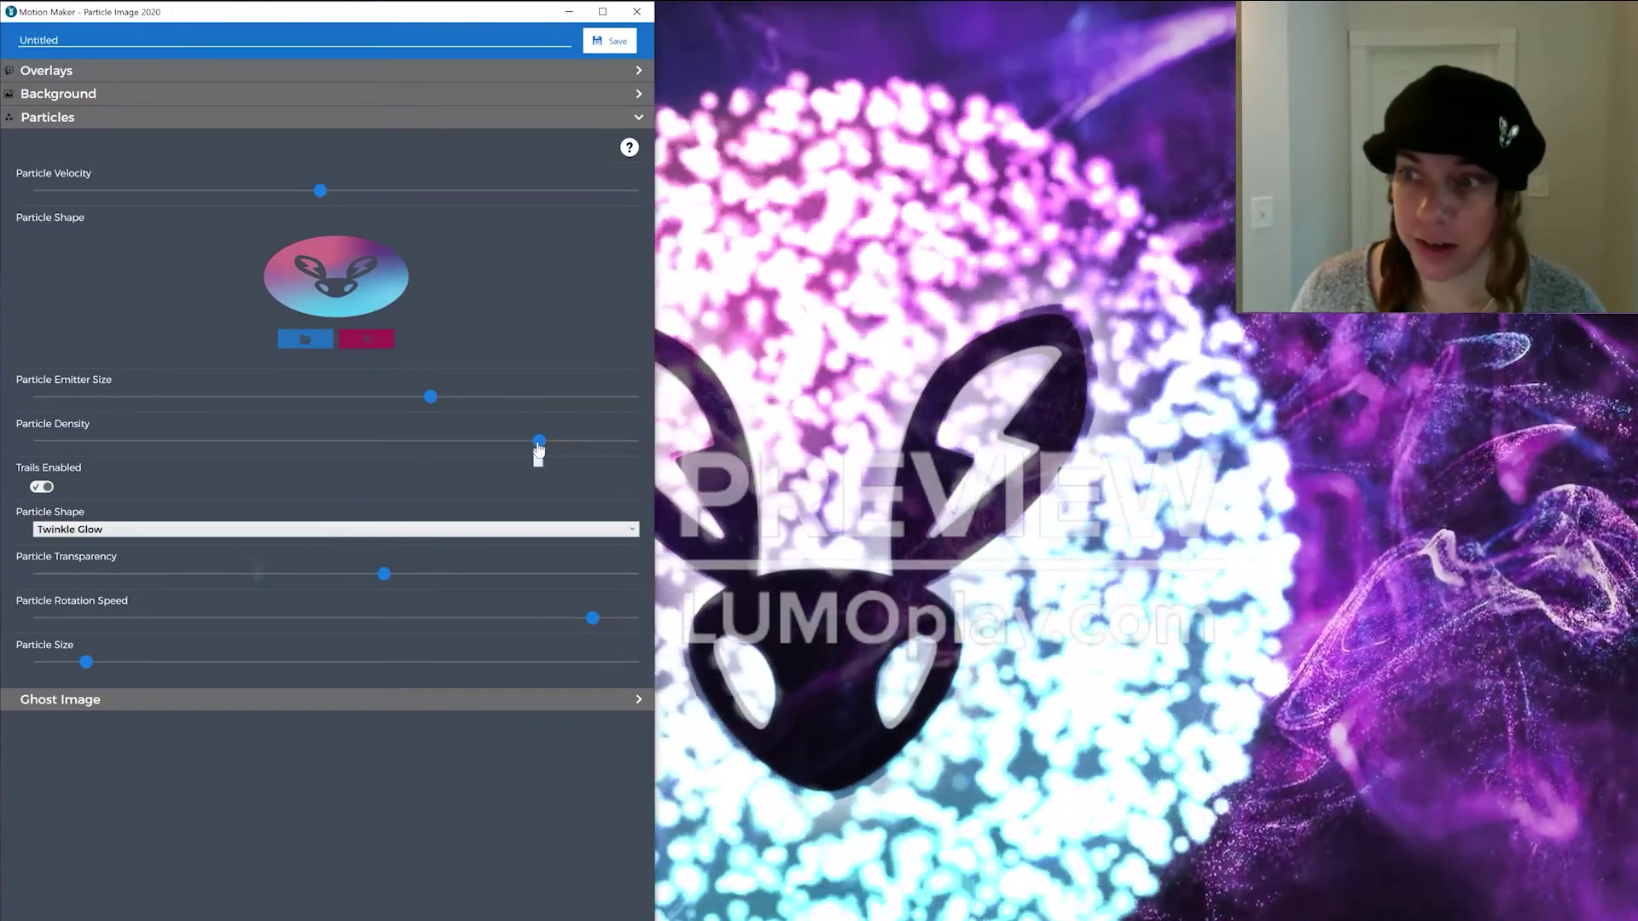
- Adjust the Particle Emitter Size slider, ending slightly smaller
drag(427, 400, 403, 403)
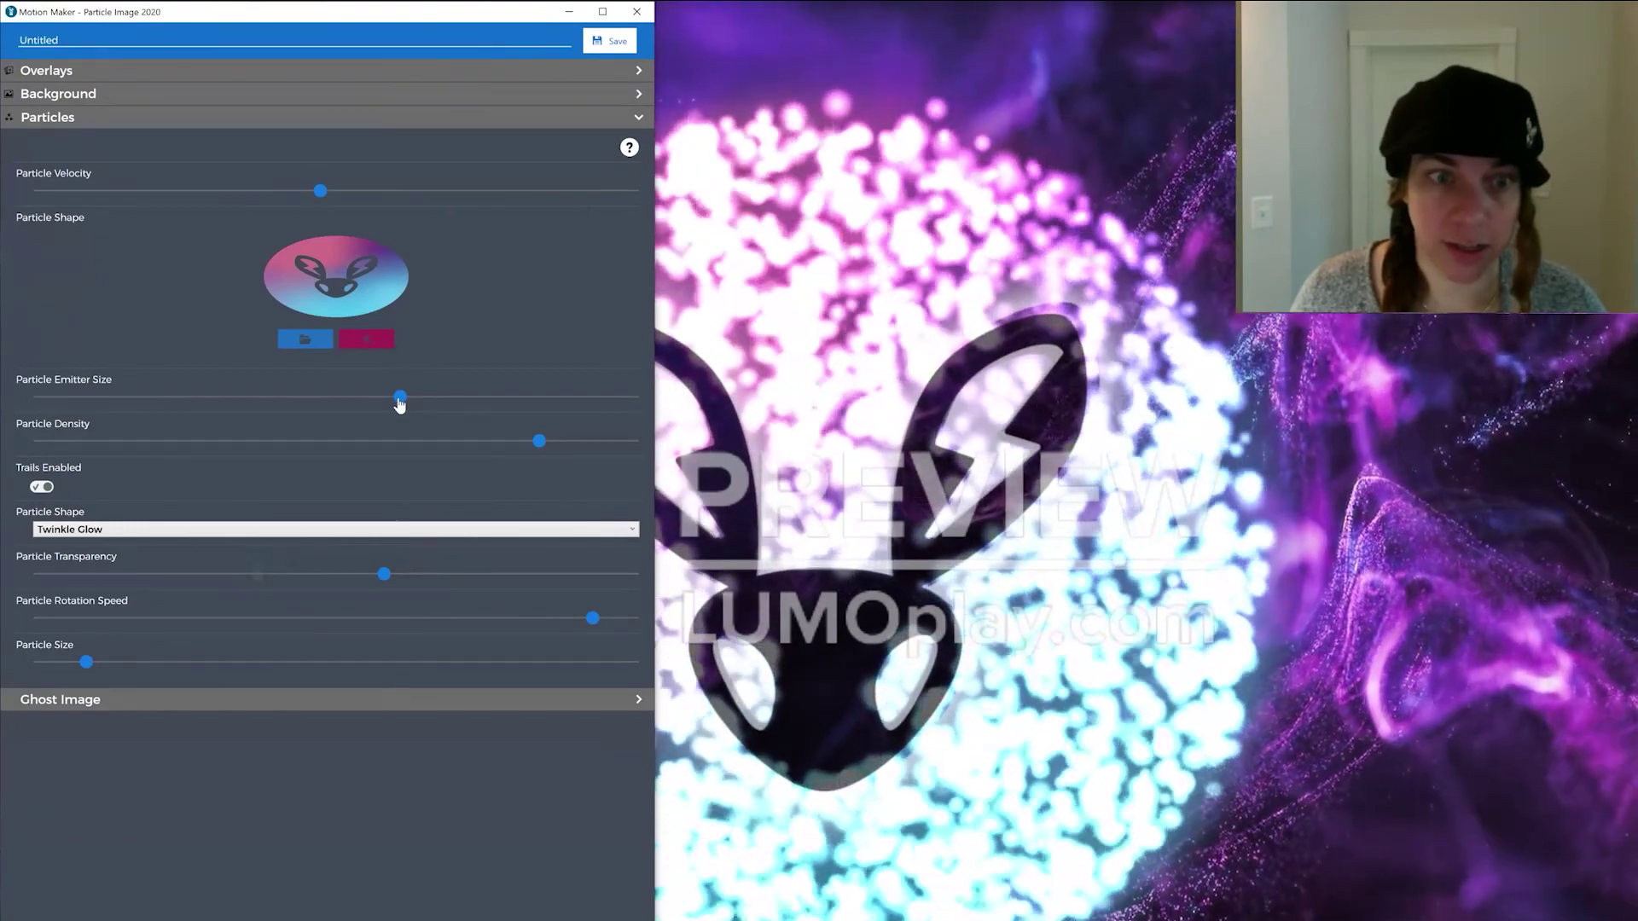
drag(400, 401, 501, 401)
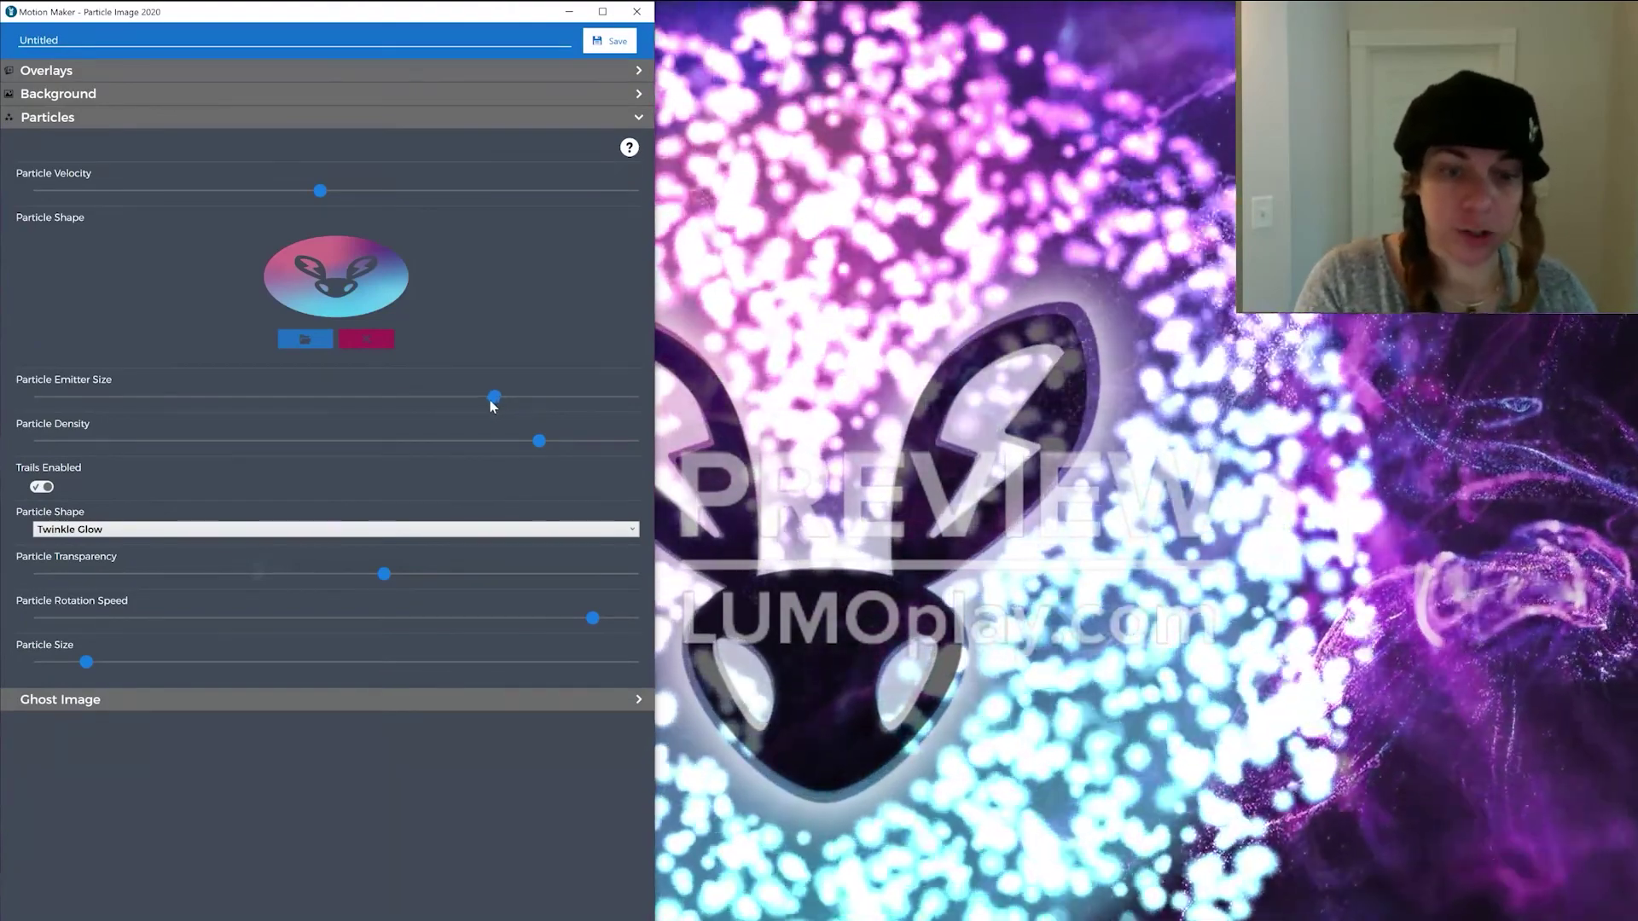
drag(490, 401, 488, 400)
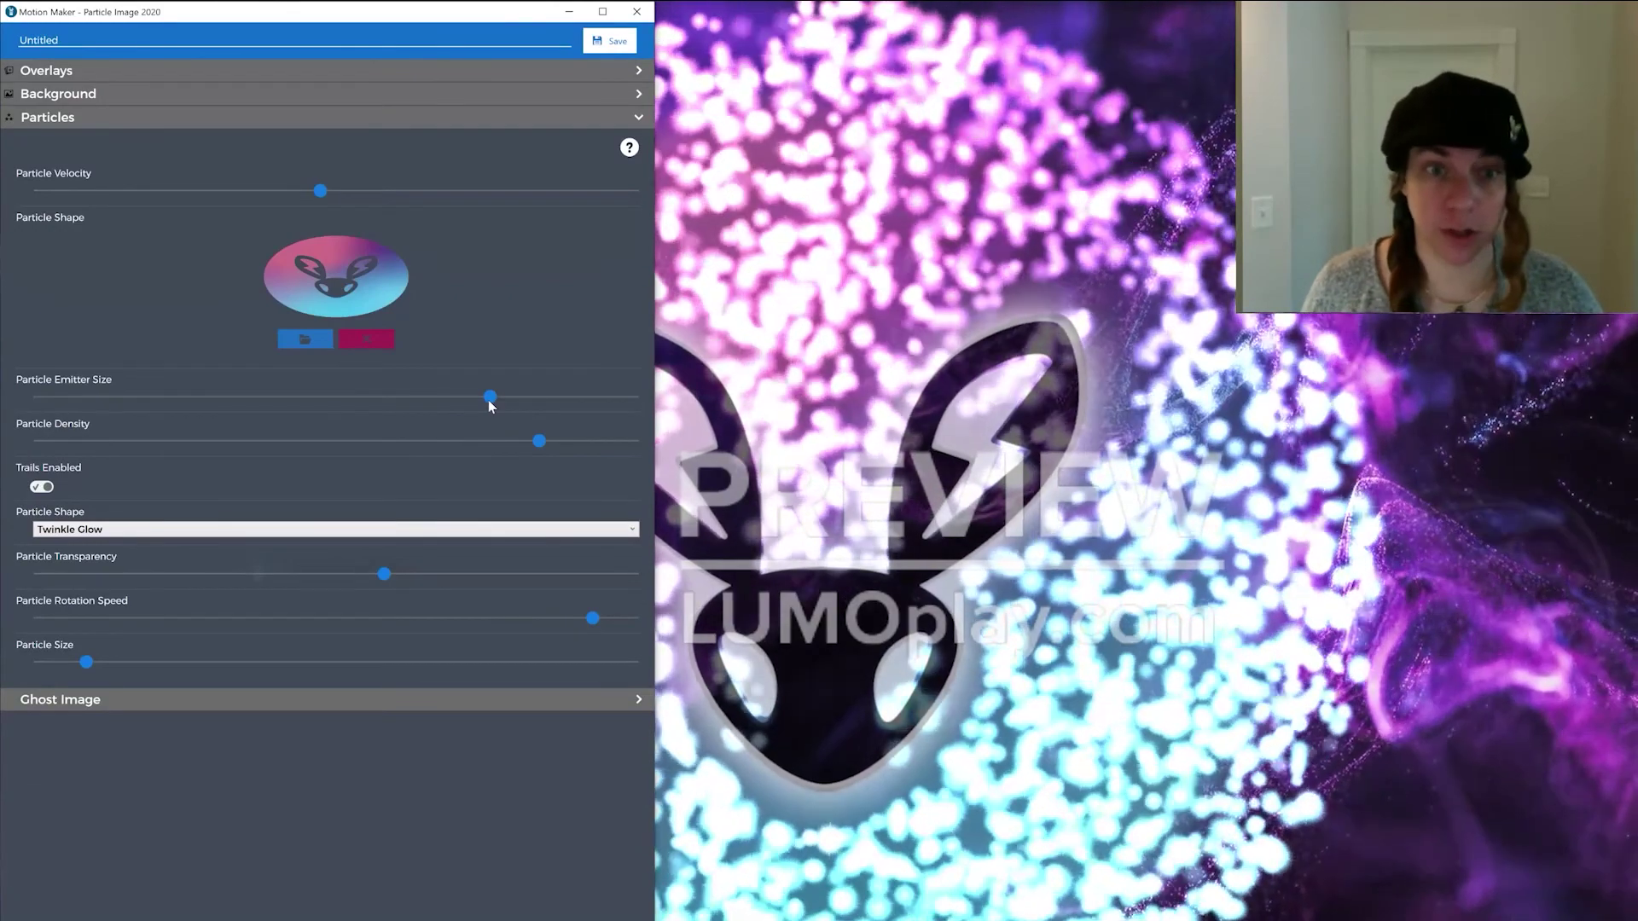
drag(488, 400, 406, 401)
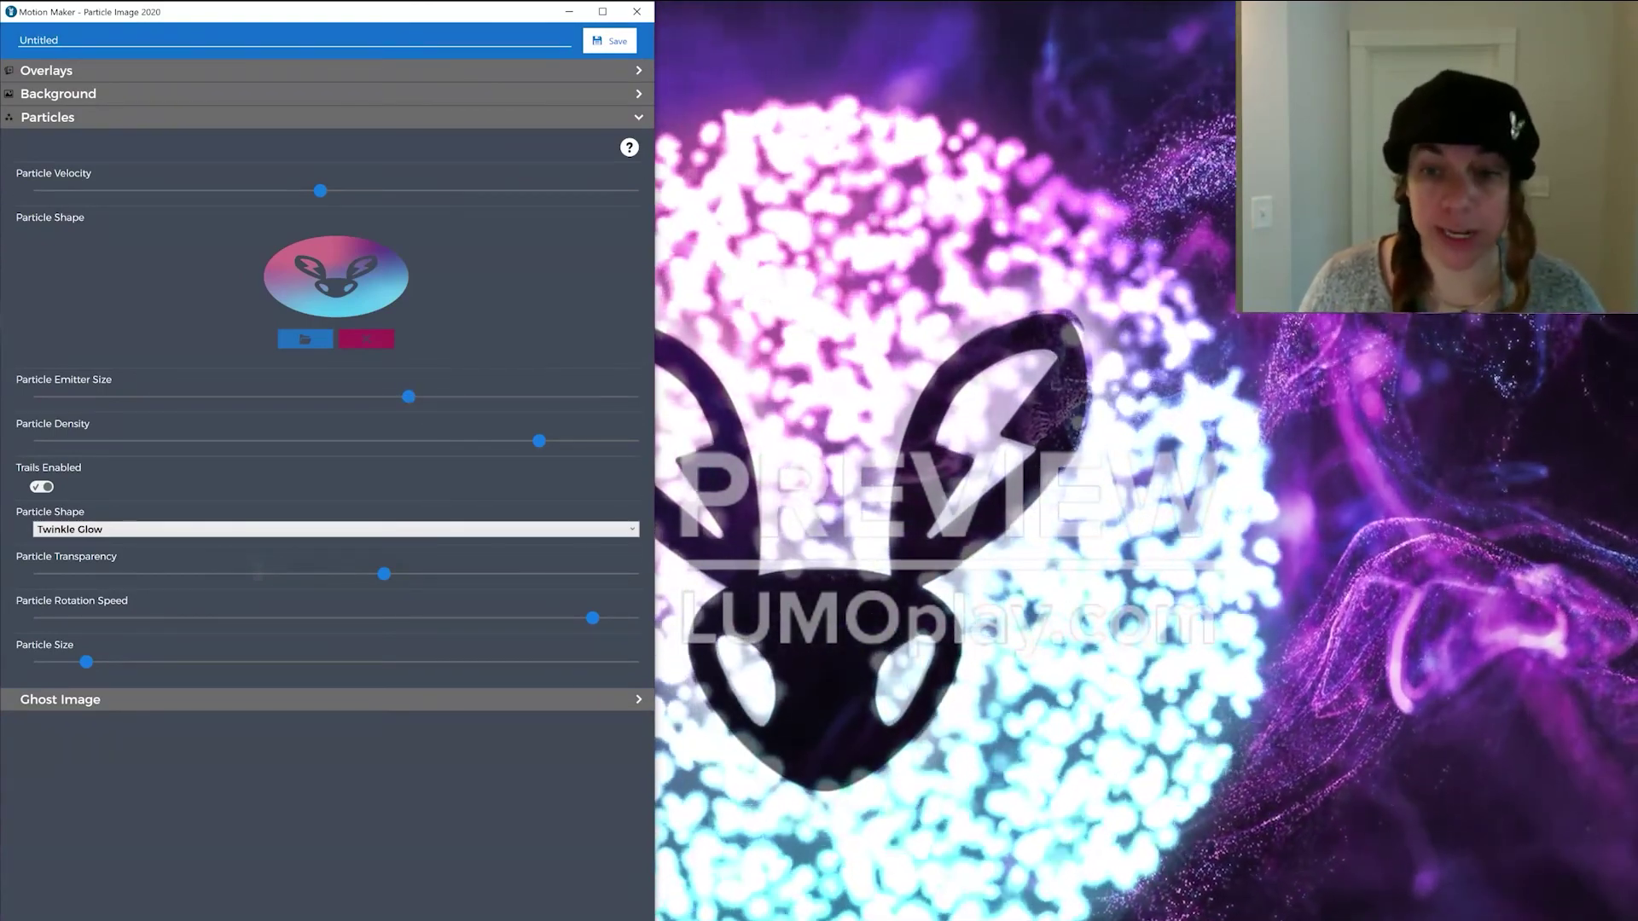
- Switch to the Subtle Twinkle shape, raise particle density, and nudge transparency slightly
click(262, 529)
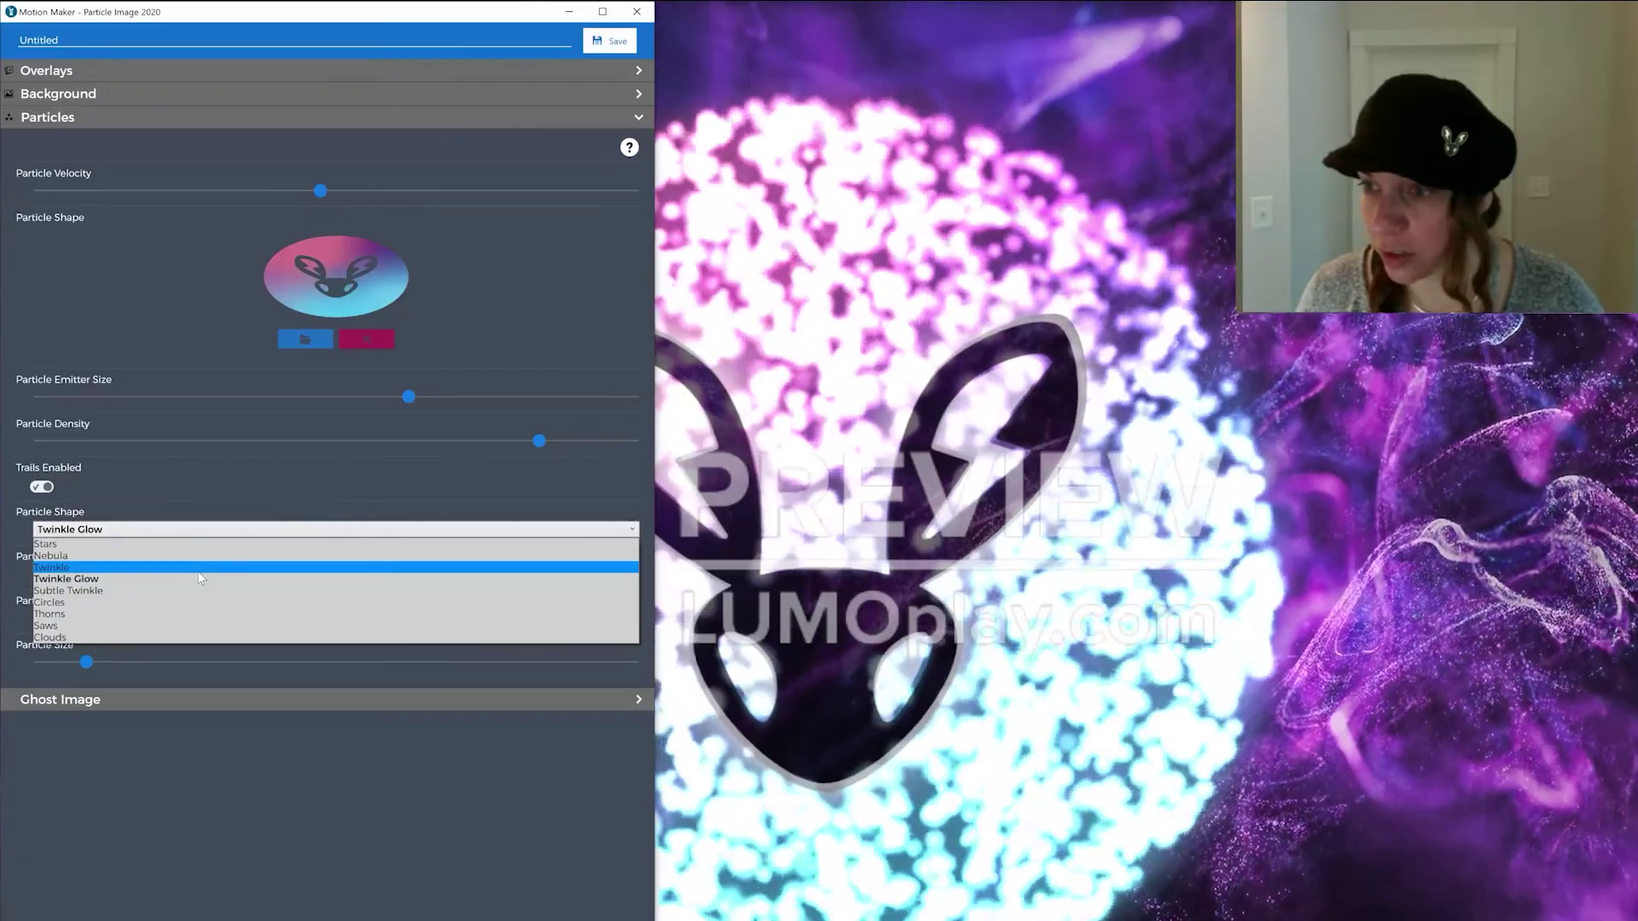
click(201, 590)
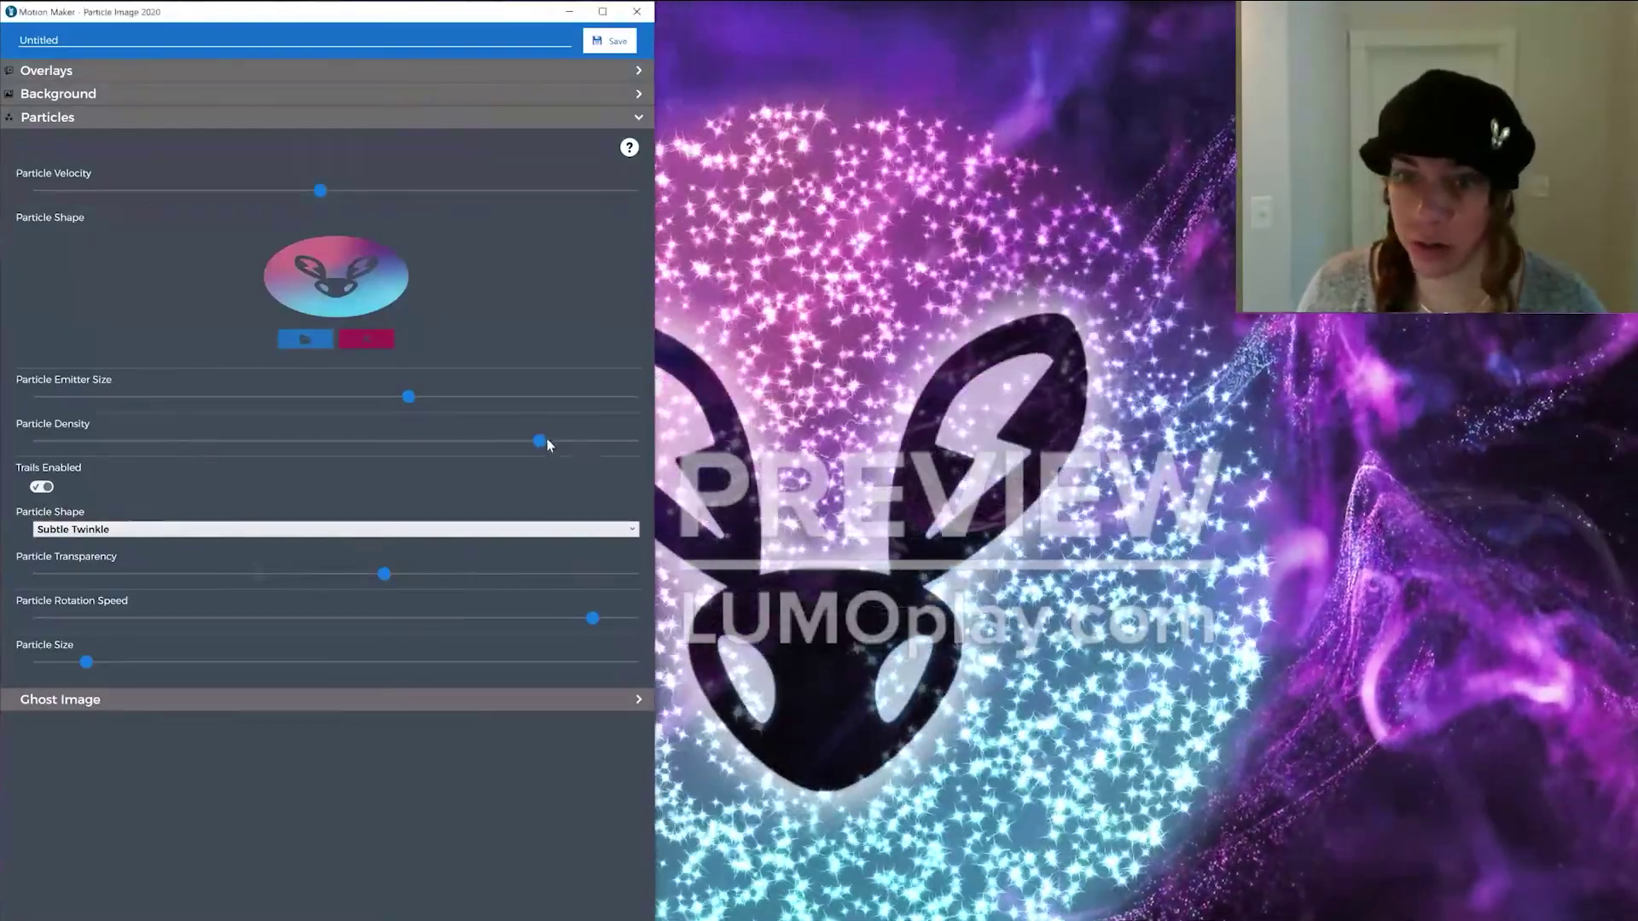
drag(539, 441, 580, 440)
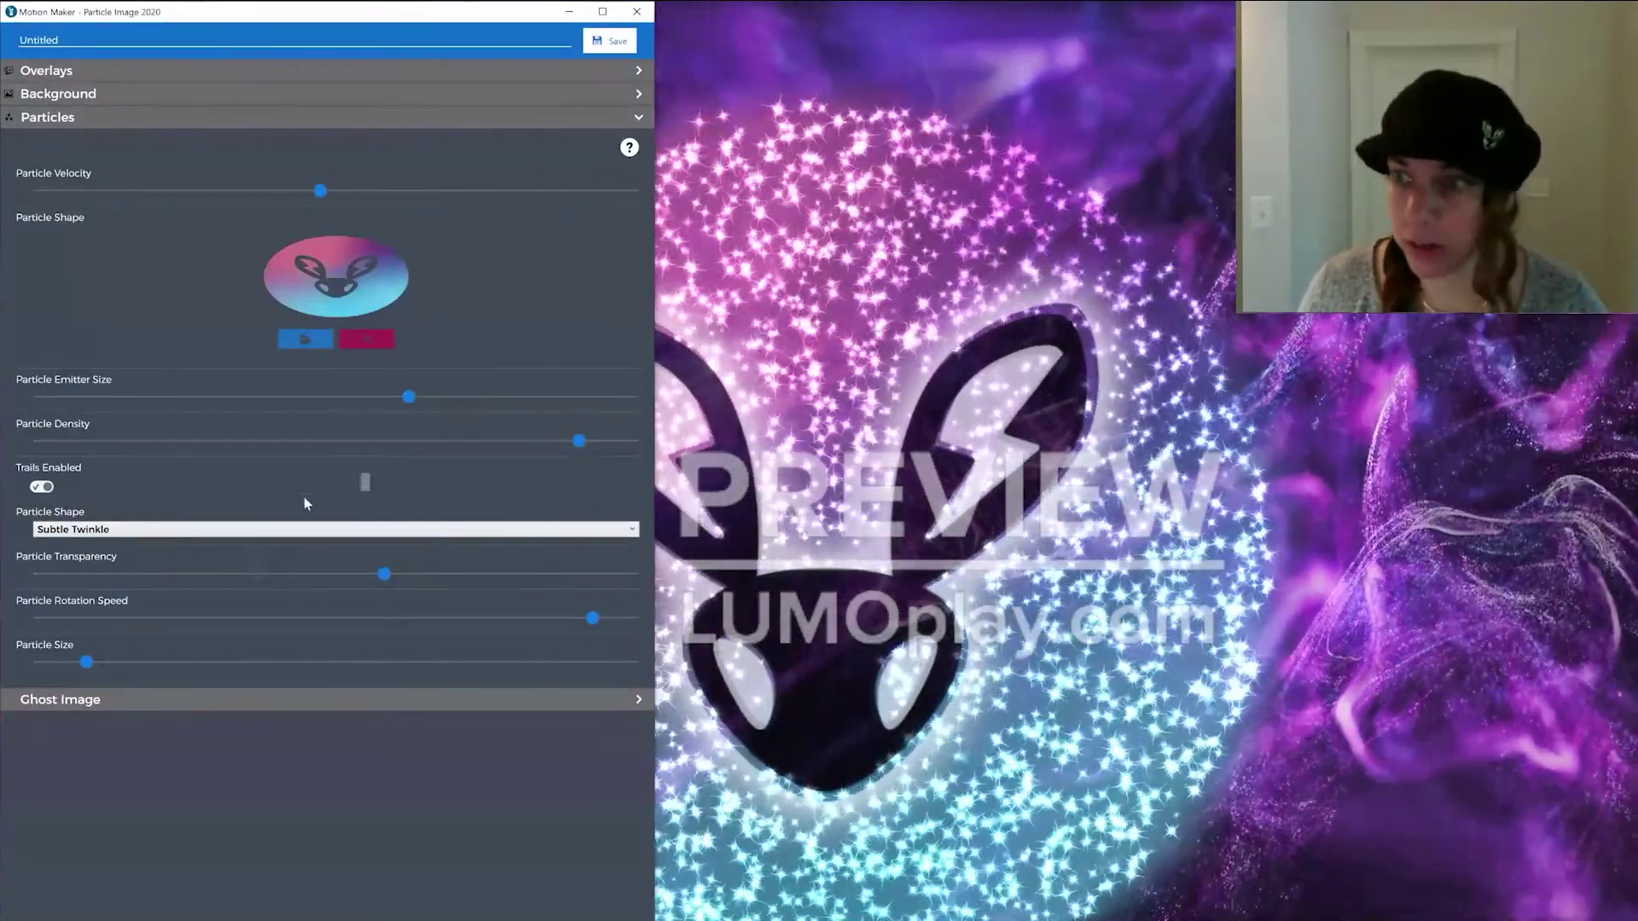
drag(376, 574, 368, 575)
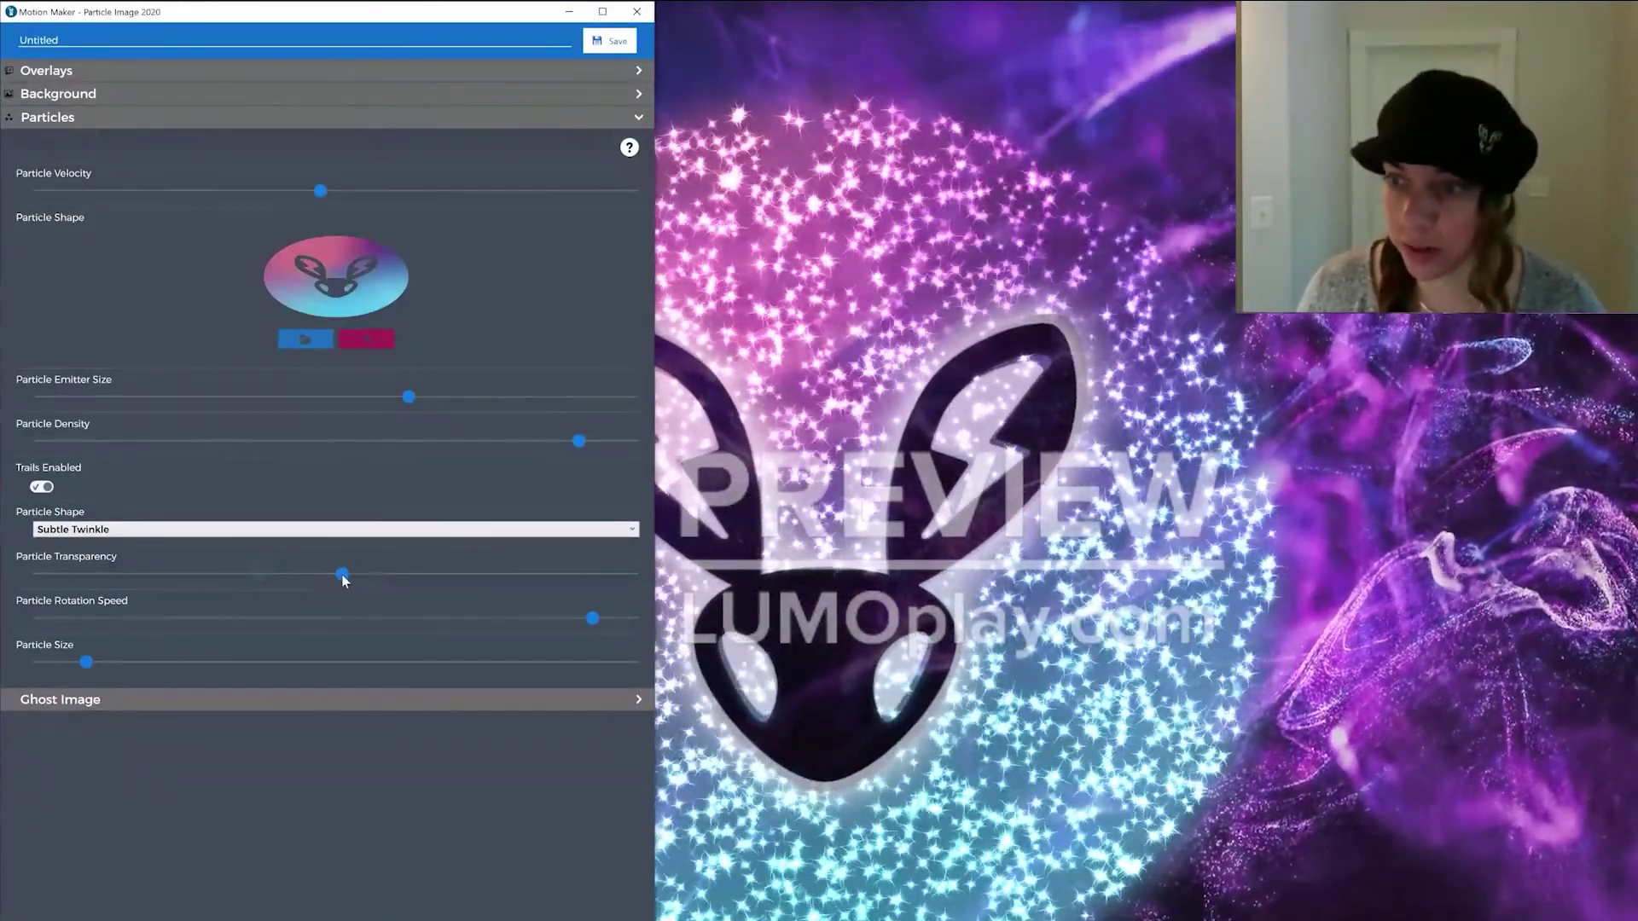
drag(342, 575, 336, 574)
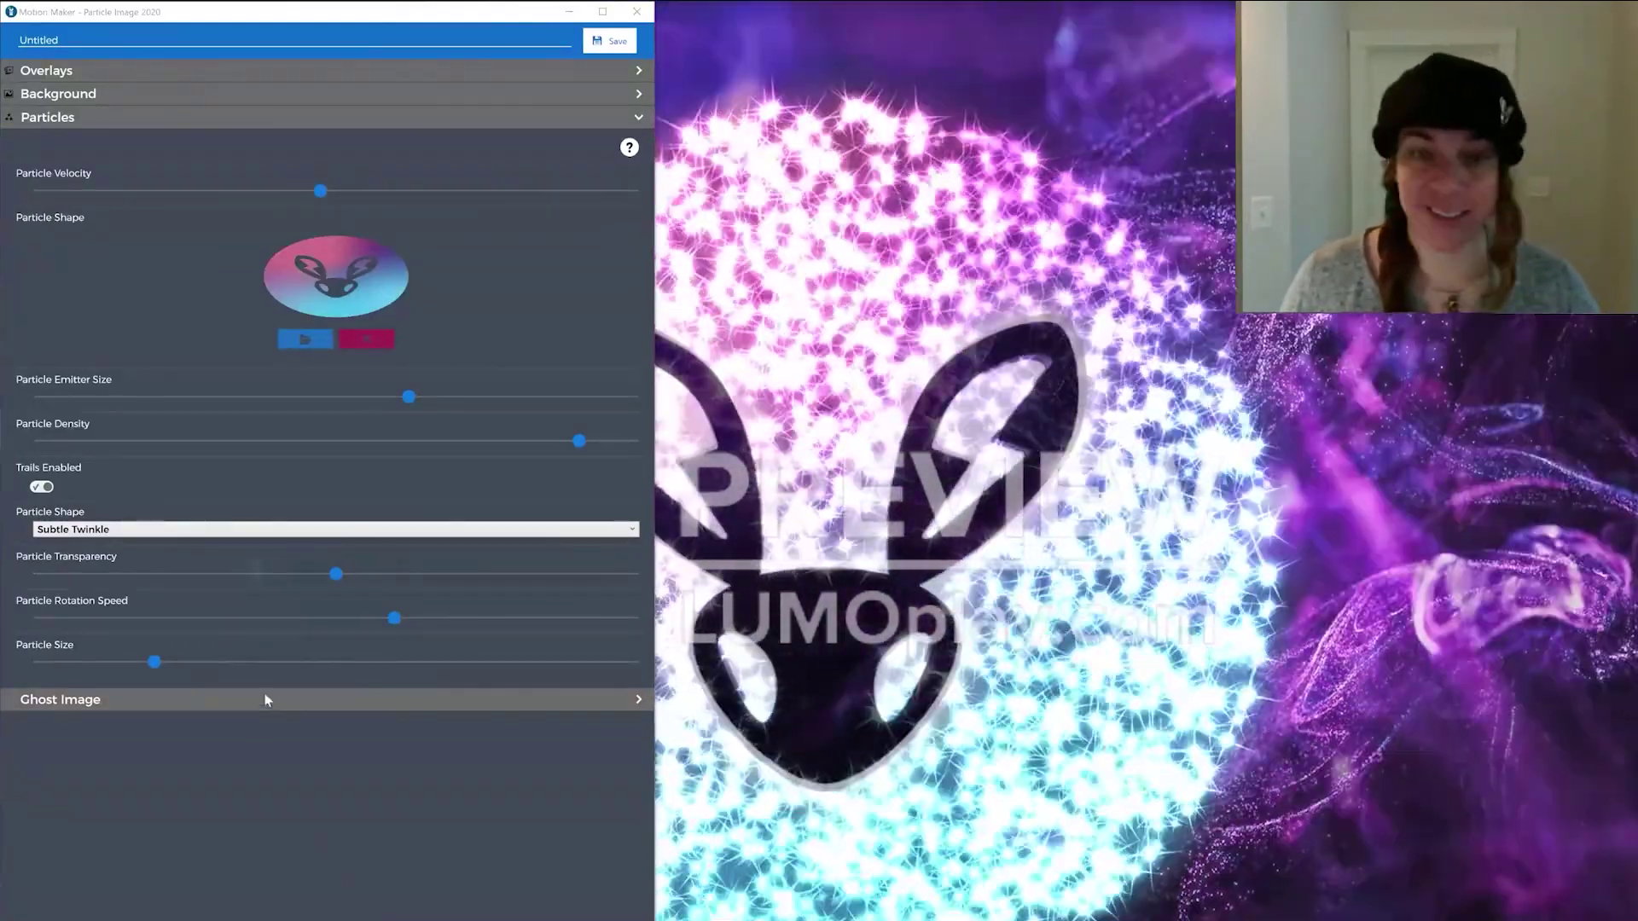
- Load Ghost Image.png as the ghost image in the Ghost Image settings
click(266, 705)
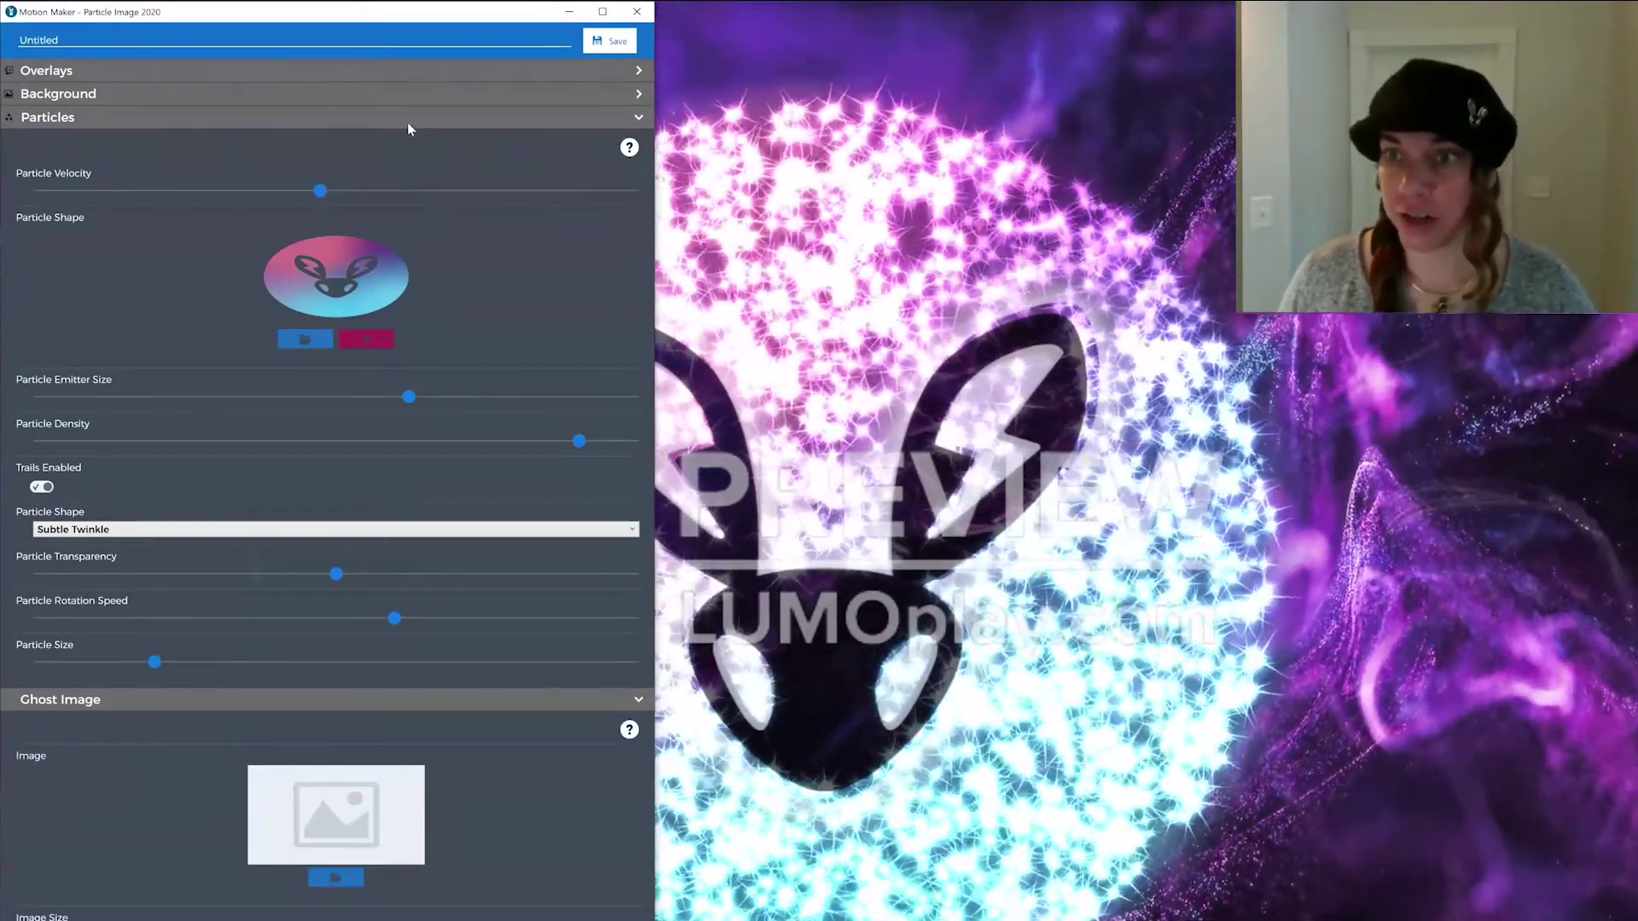
click(408, 119)
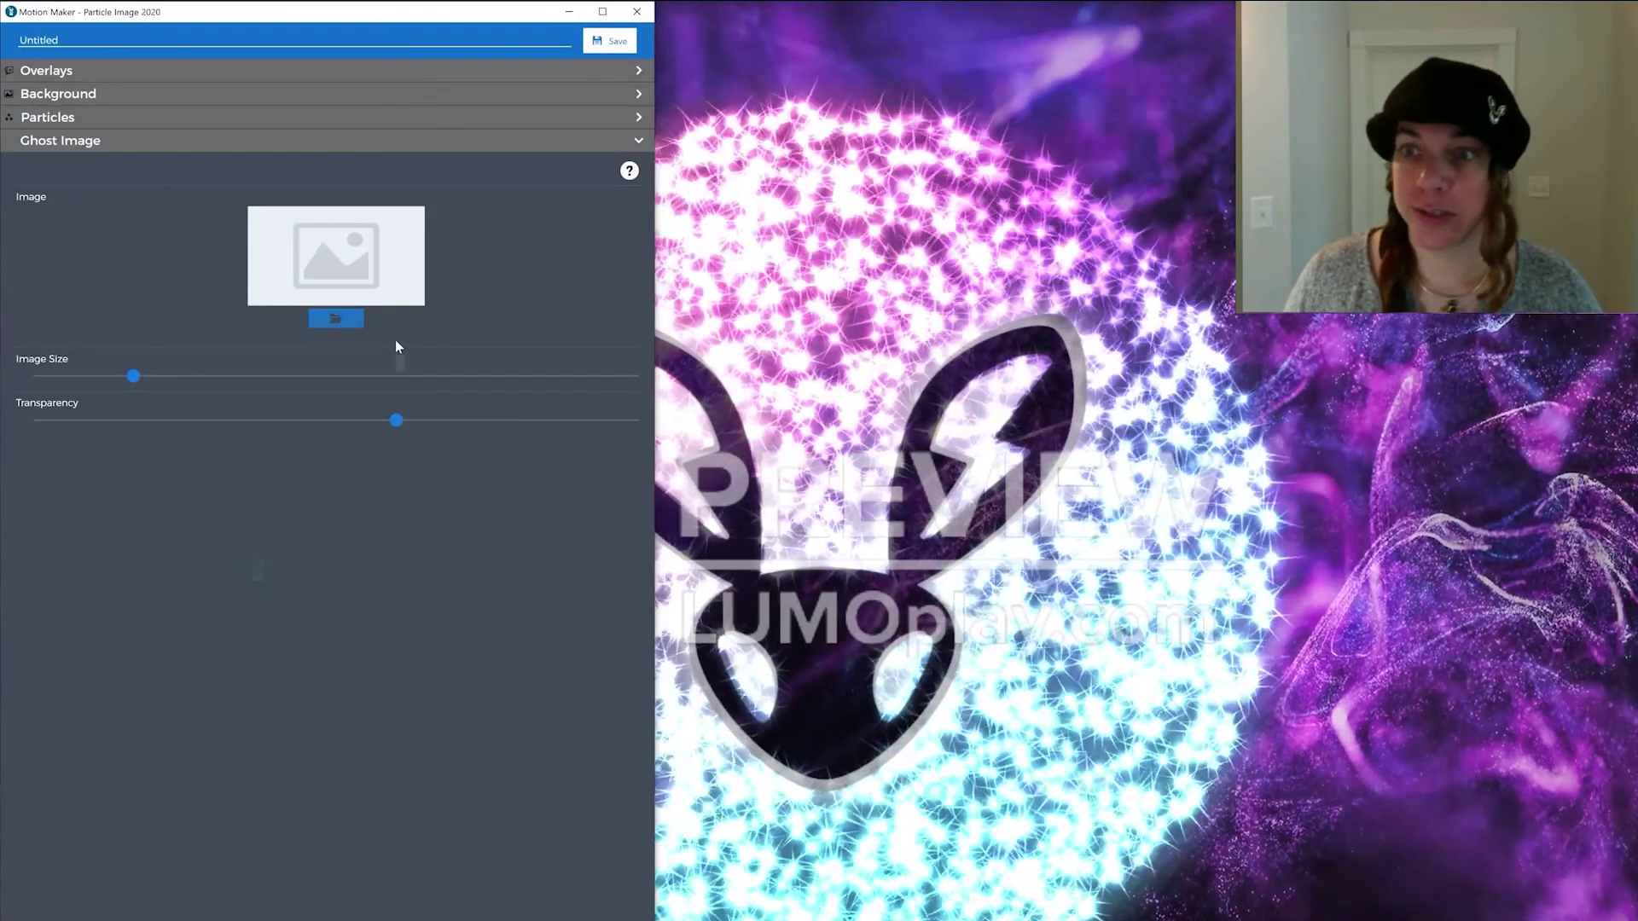
click(324, 321)
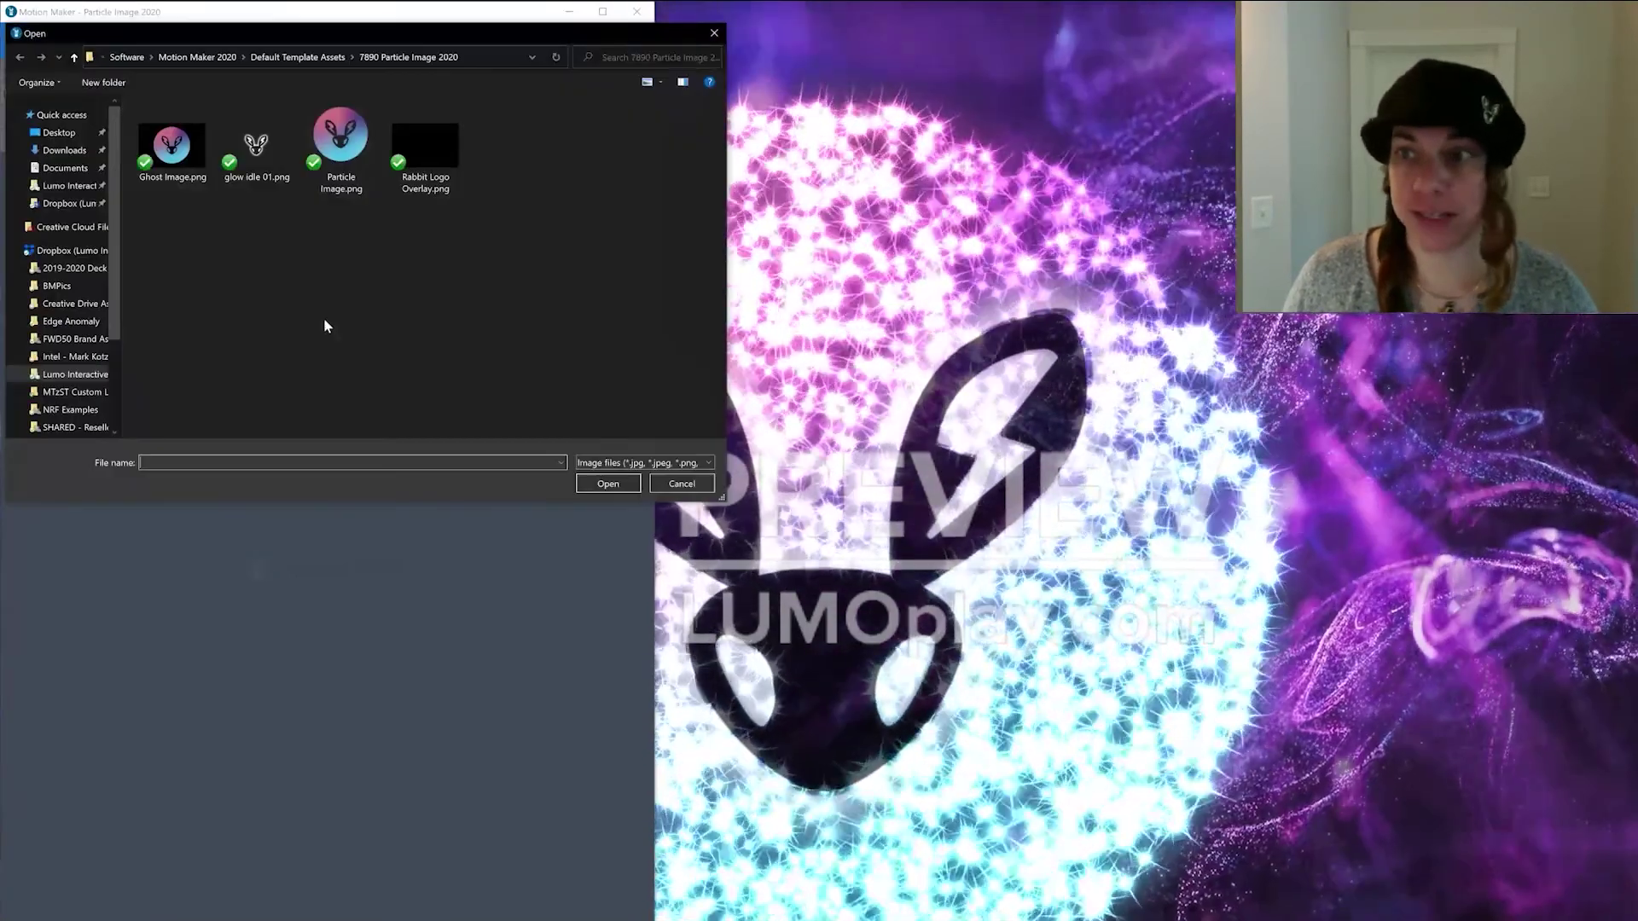
click(173, 143)
click(607, 485)
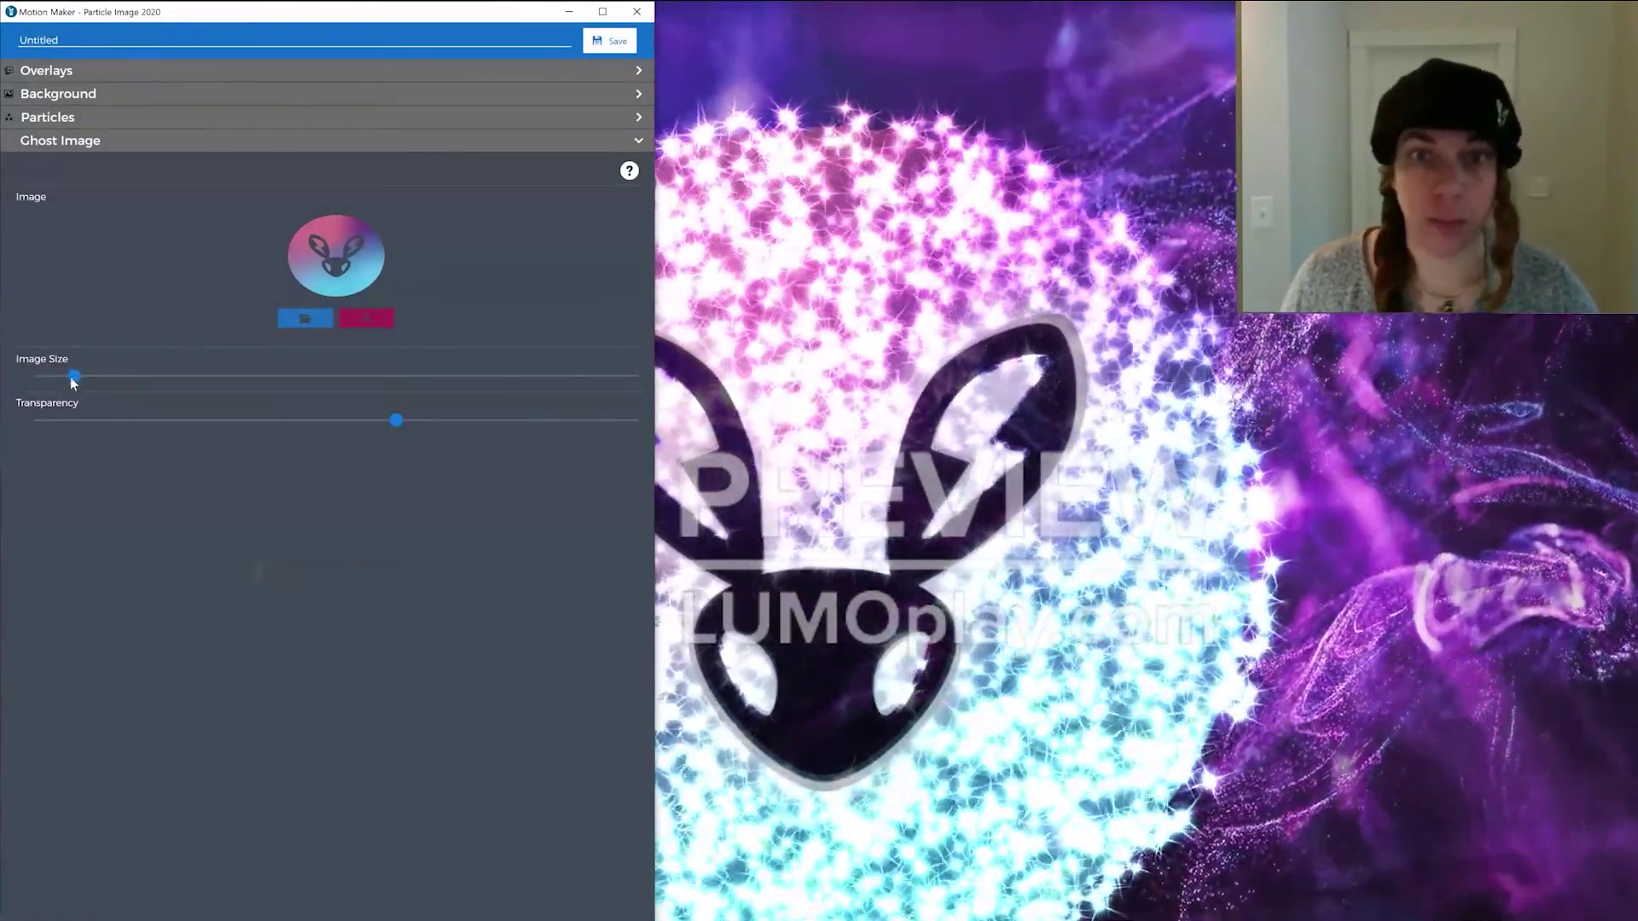
- Nudge the ghost Image Size slightly smaller, then close the editor to show the Particle Image 2020 draft
drag(78, 379, 73, 379)
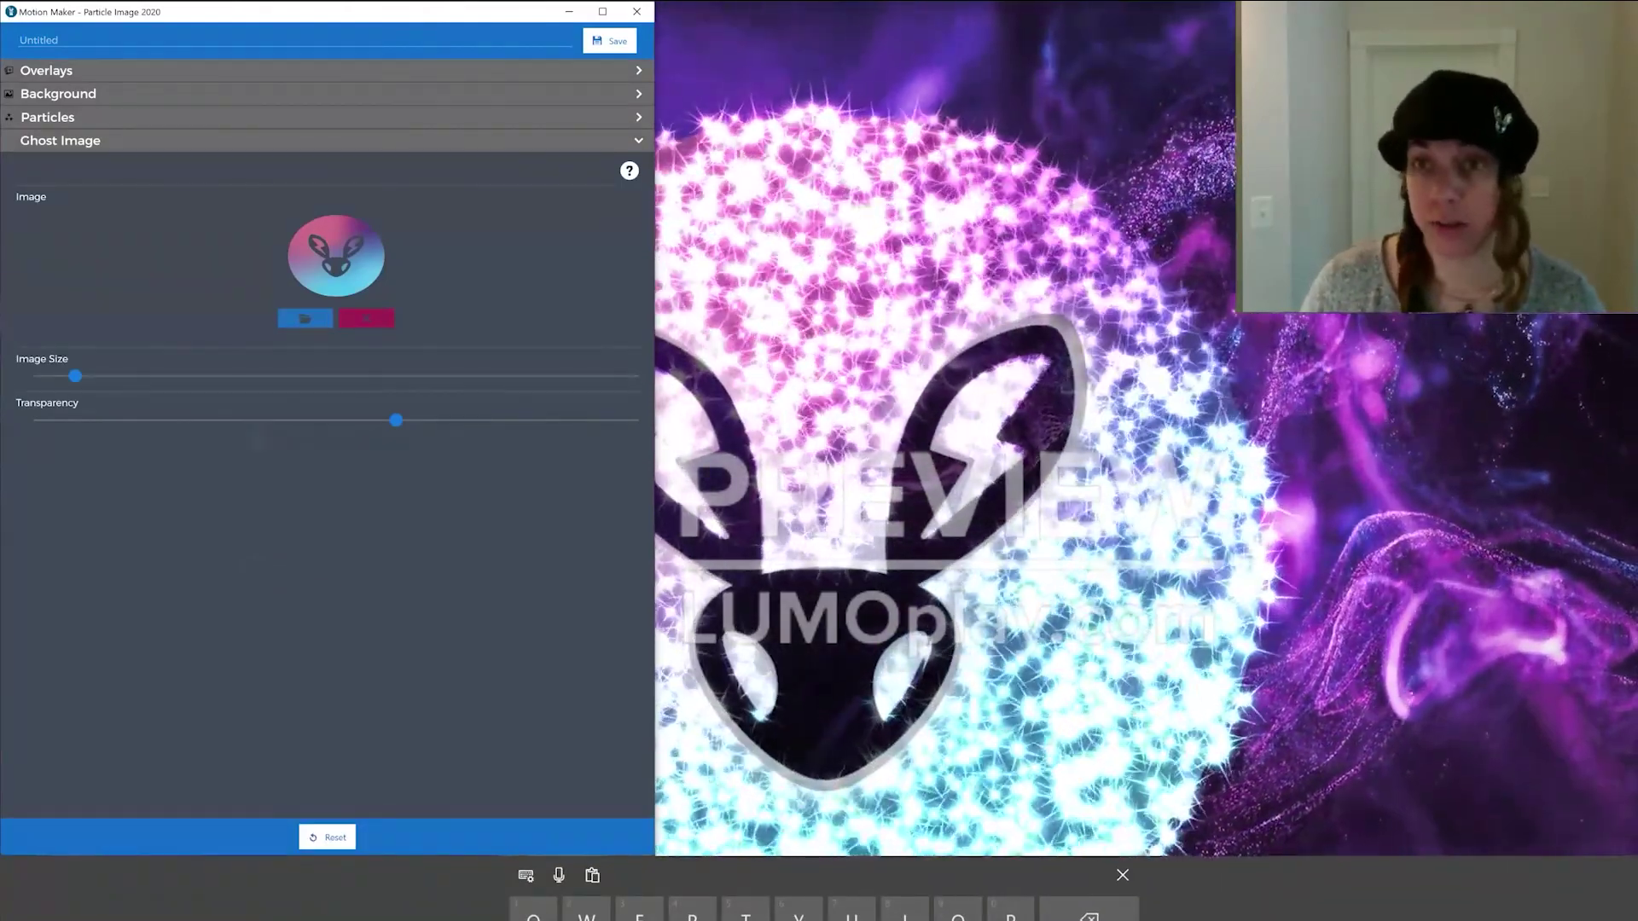
click(1123, 875)
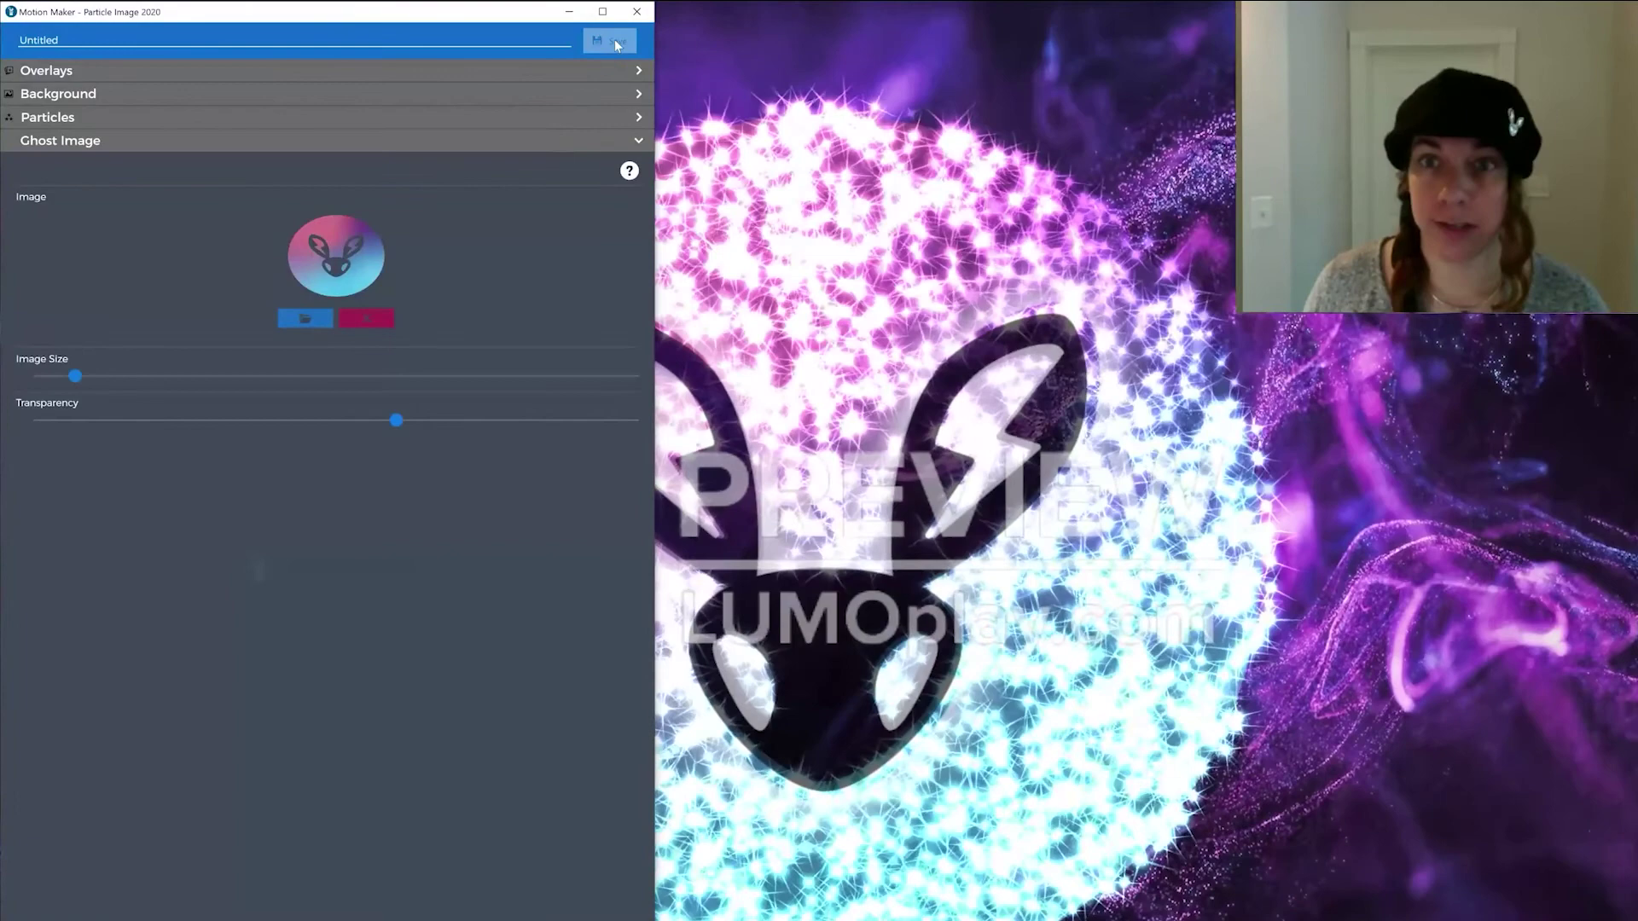
click(615, 40)
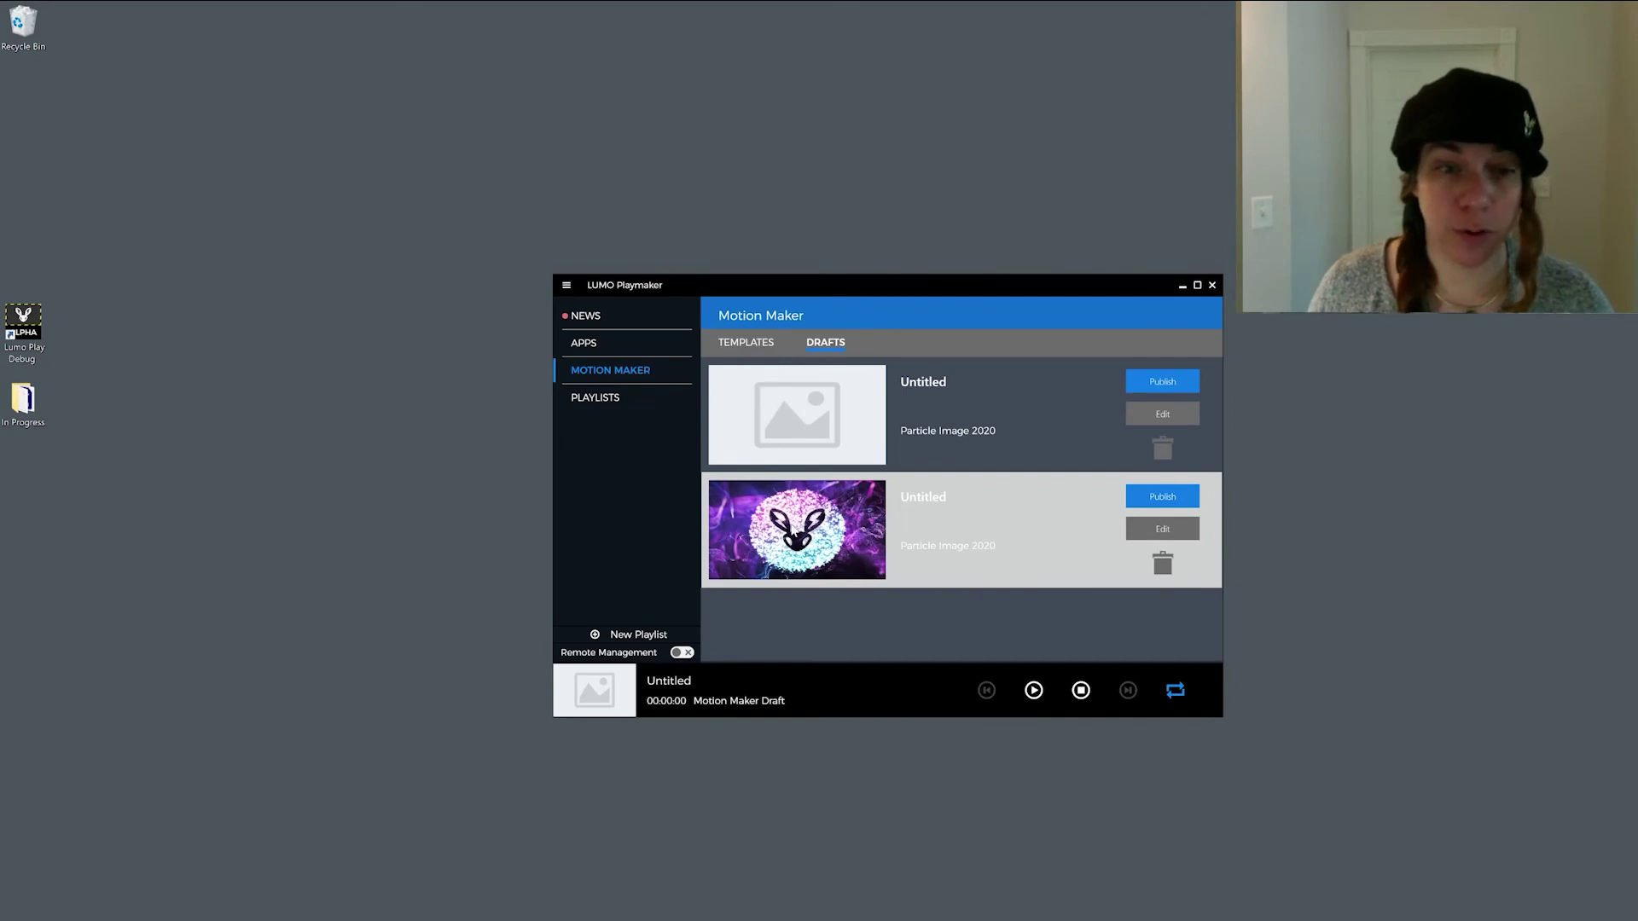
- Start and cancel publishing the draft, then launch Particle Image 2020 full screen from Apps
click(1176, 504)
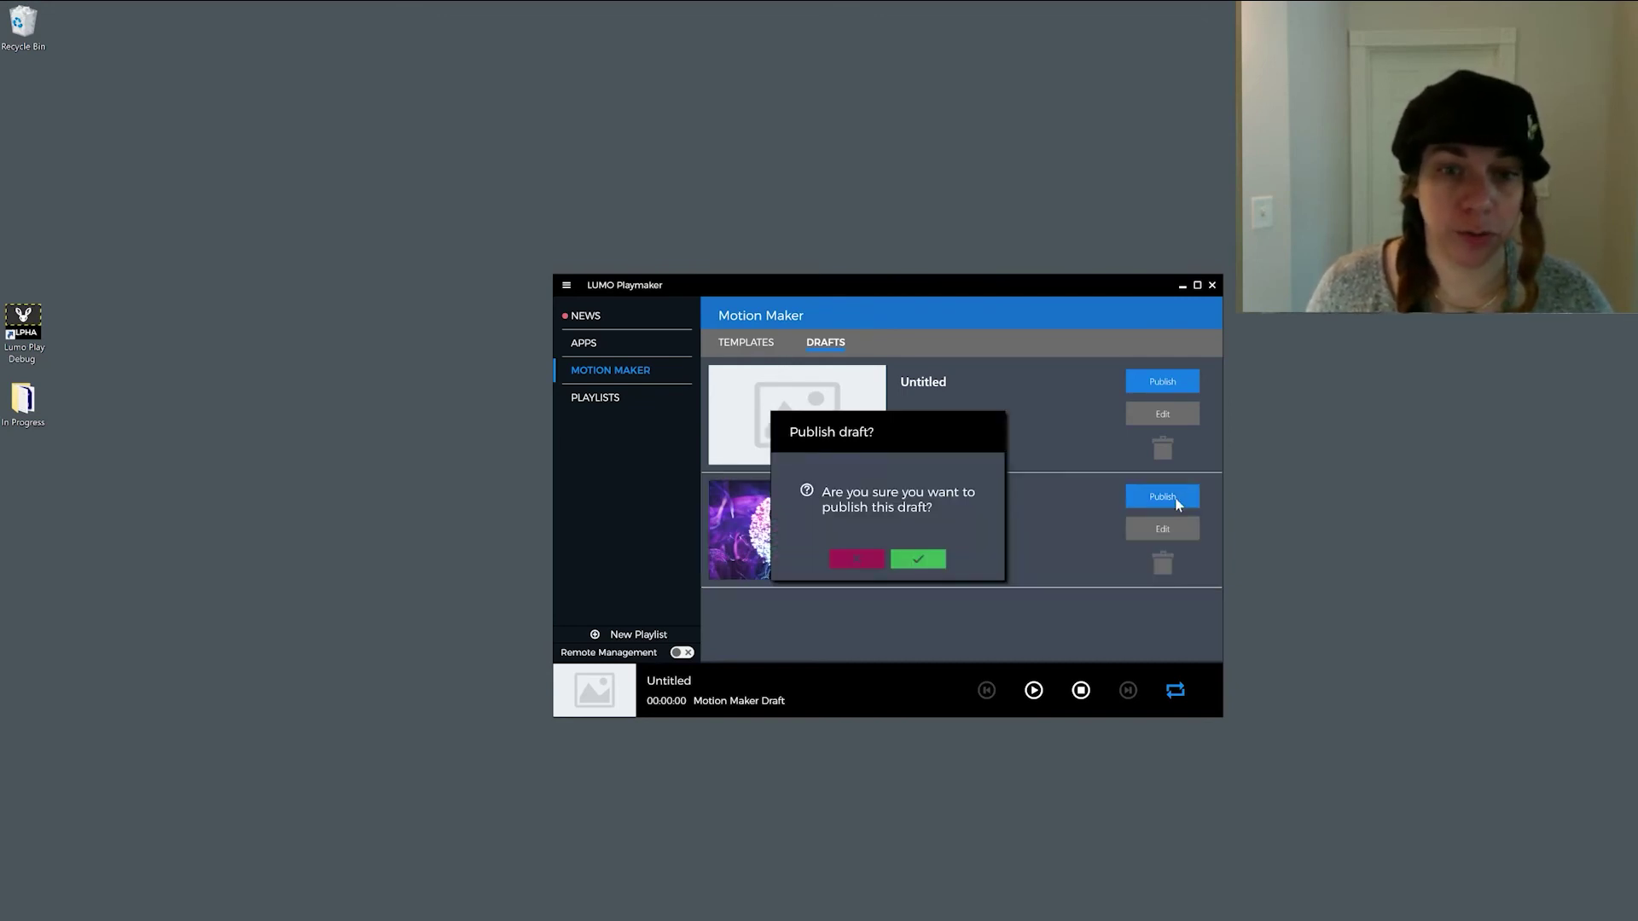
click(873, 559)
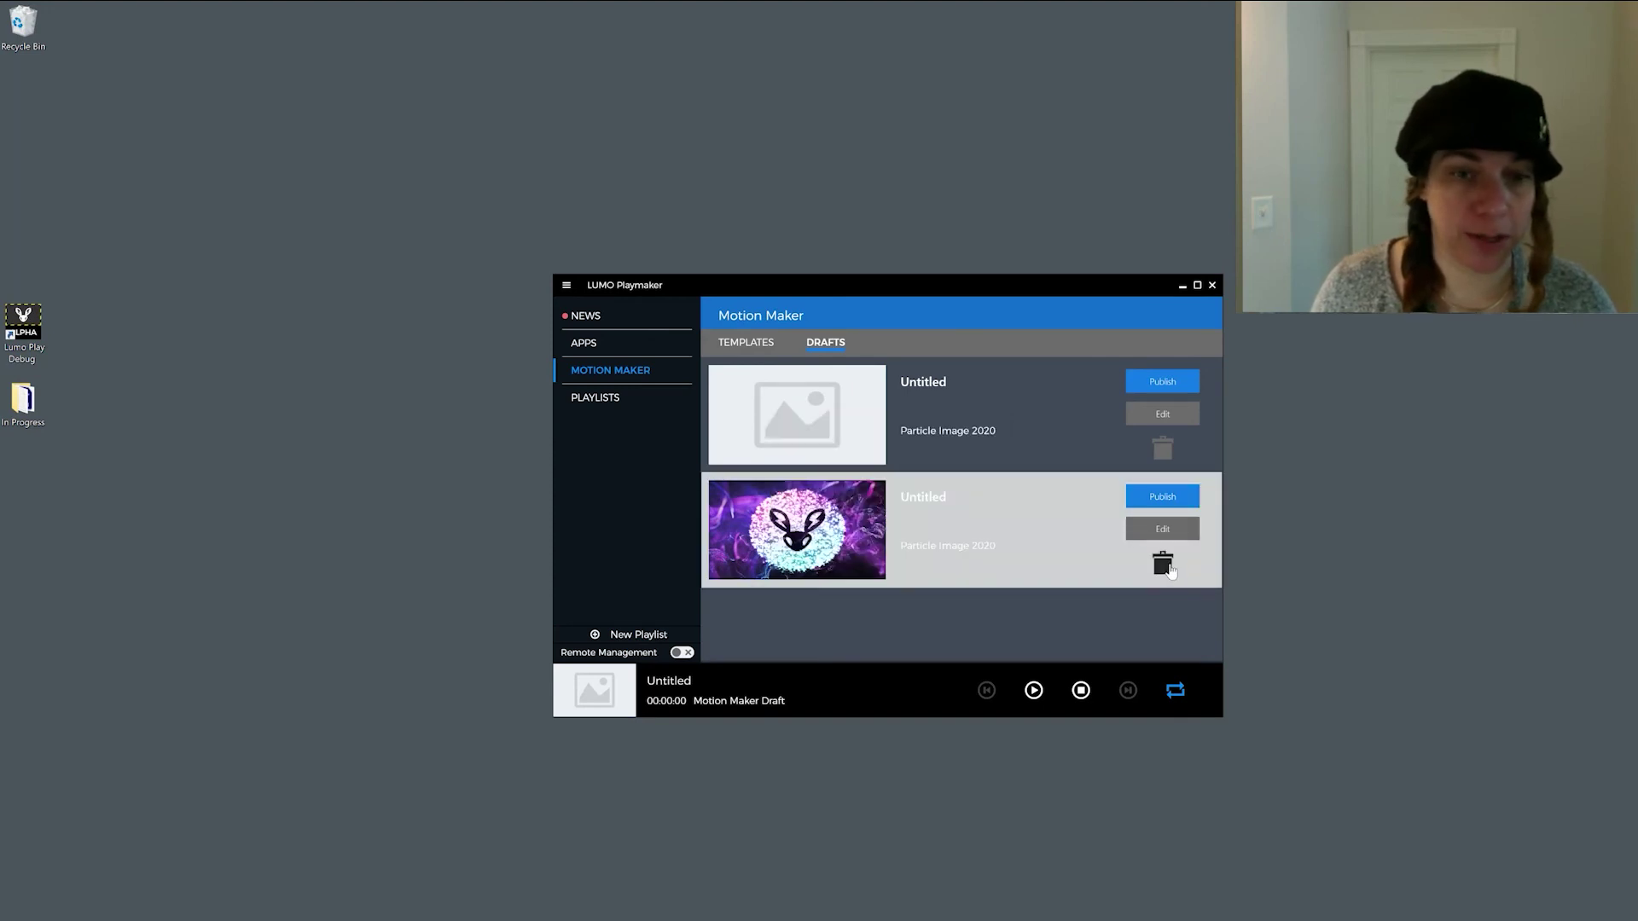
click(580, 345)
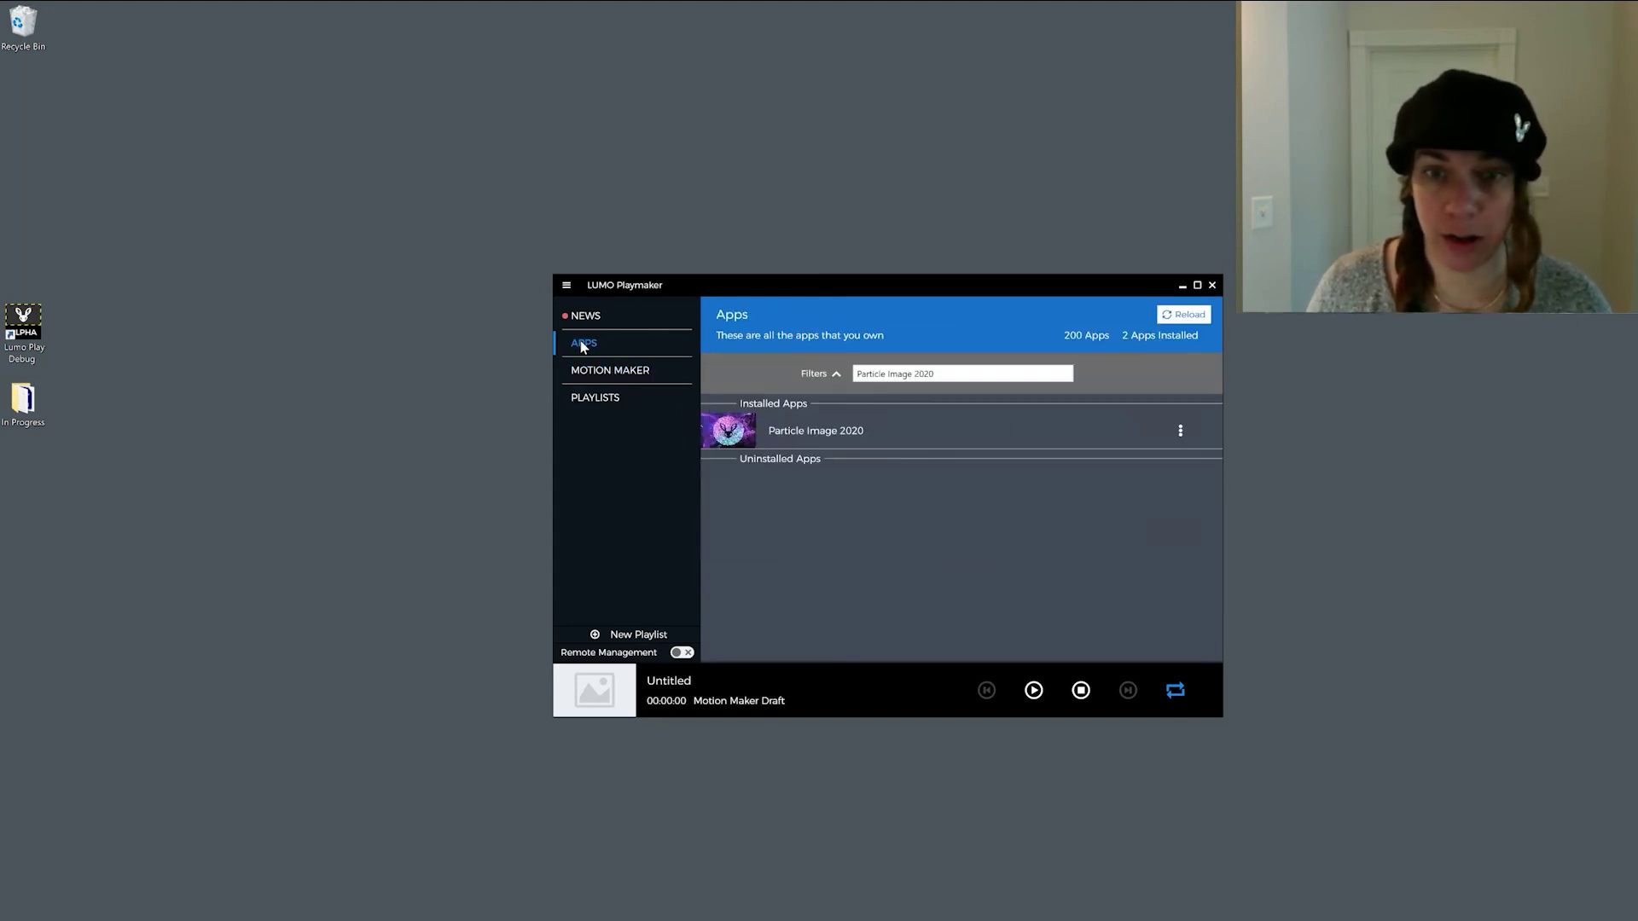
click(742, 439)
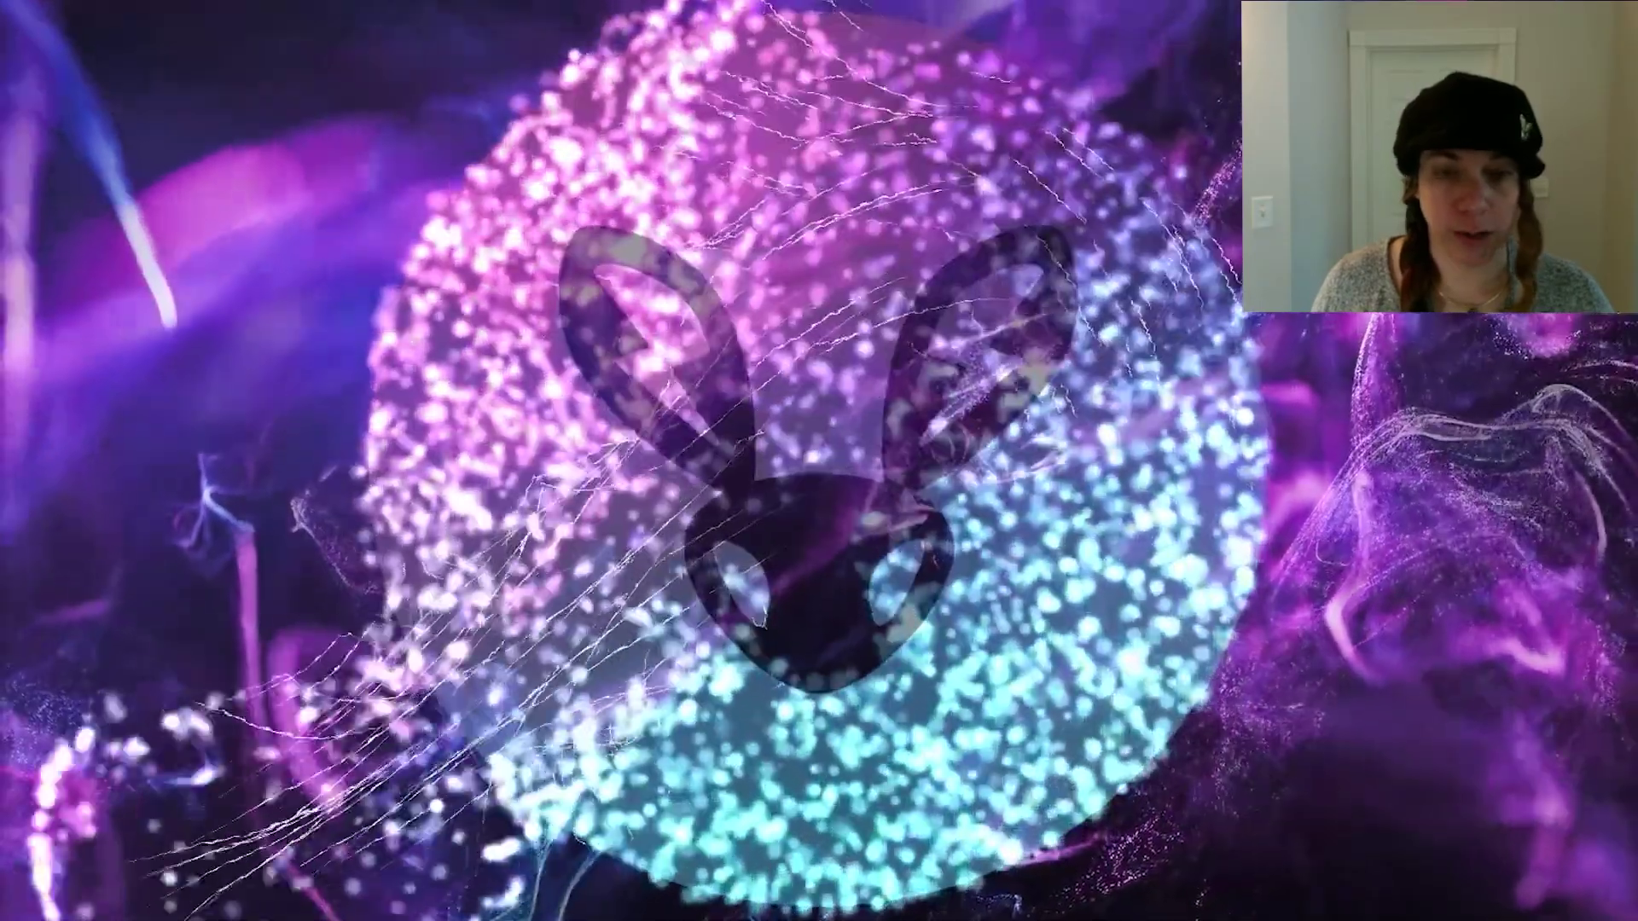